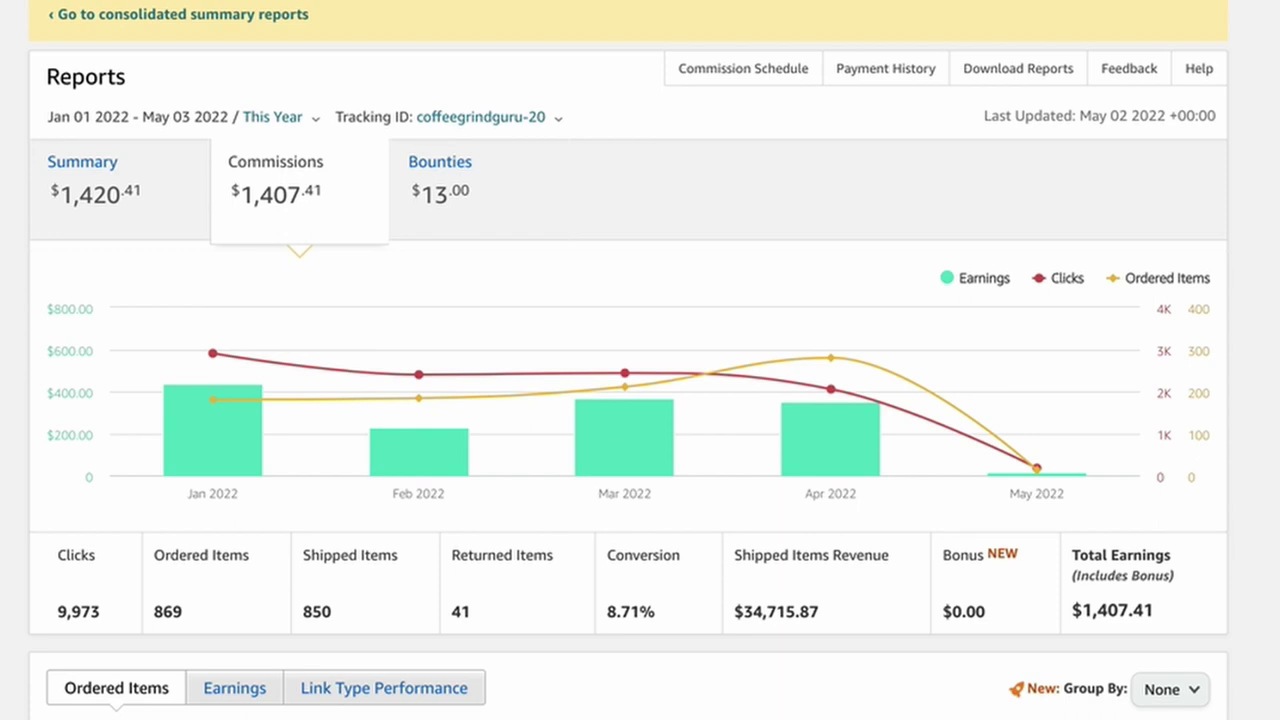
# Review the April and March 2022 Amazon Associates earnings bars and the Conversion figure.
pyautogui.moveTo(821, 453)
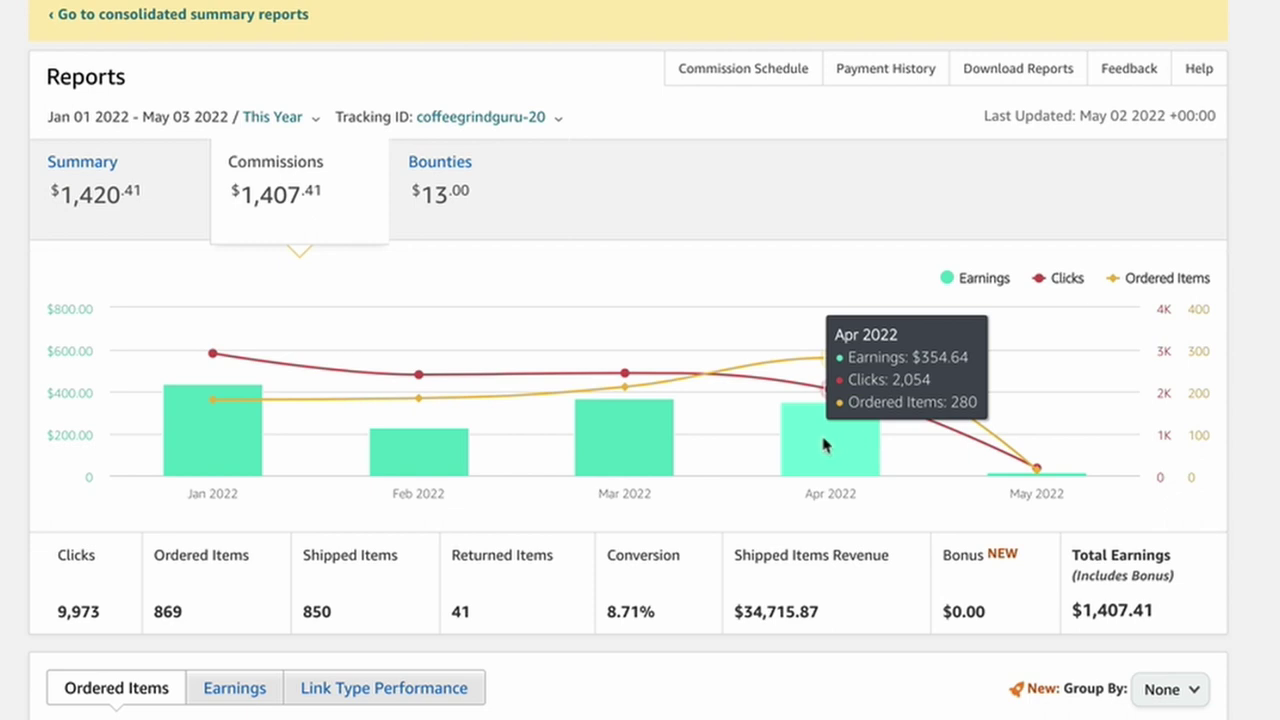
pyautogui.moveTo(632, 452)
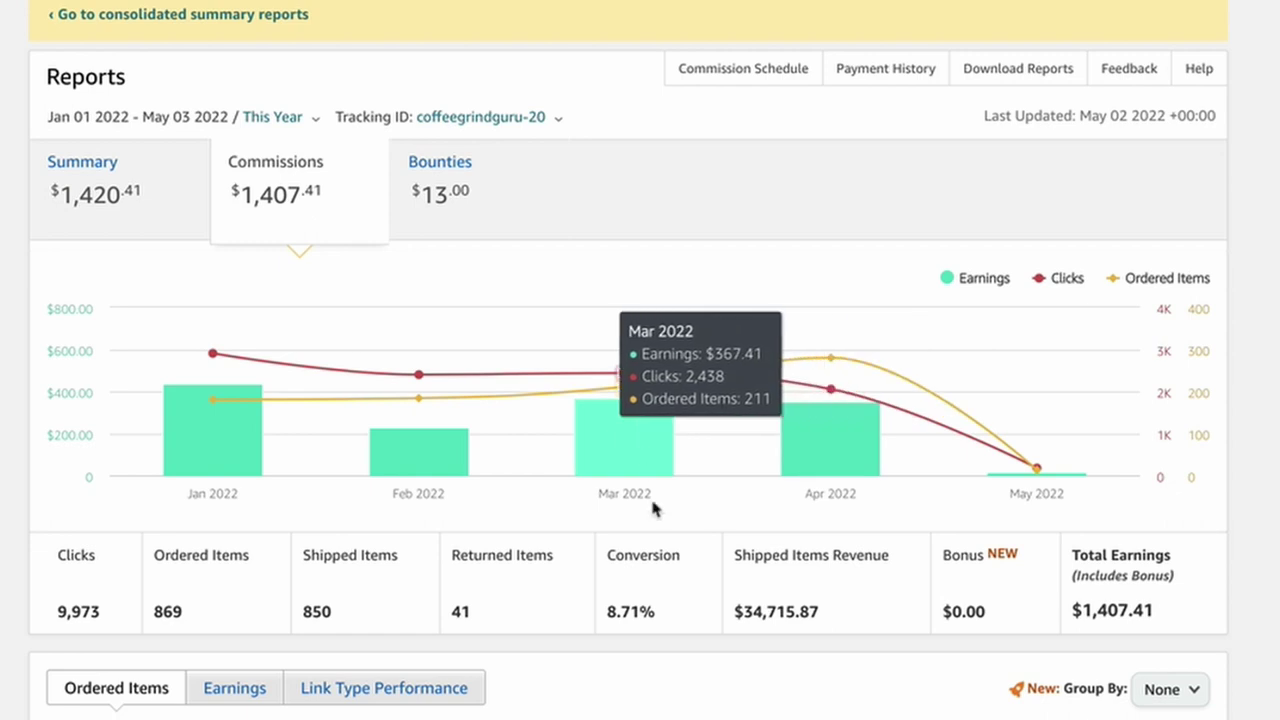
pyautogui.moveTo(680, 634)
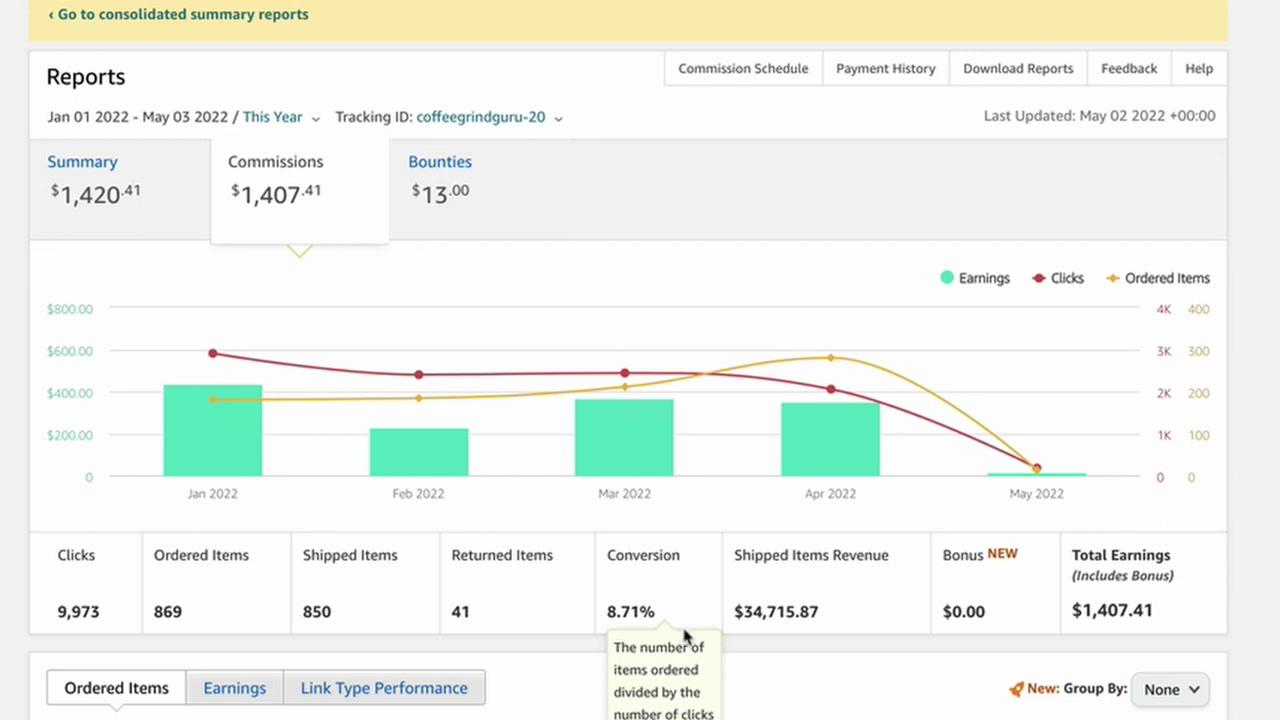
pyautogui.moveTo(503, 606)
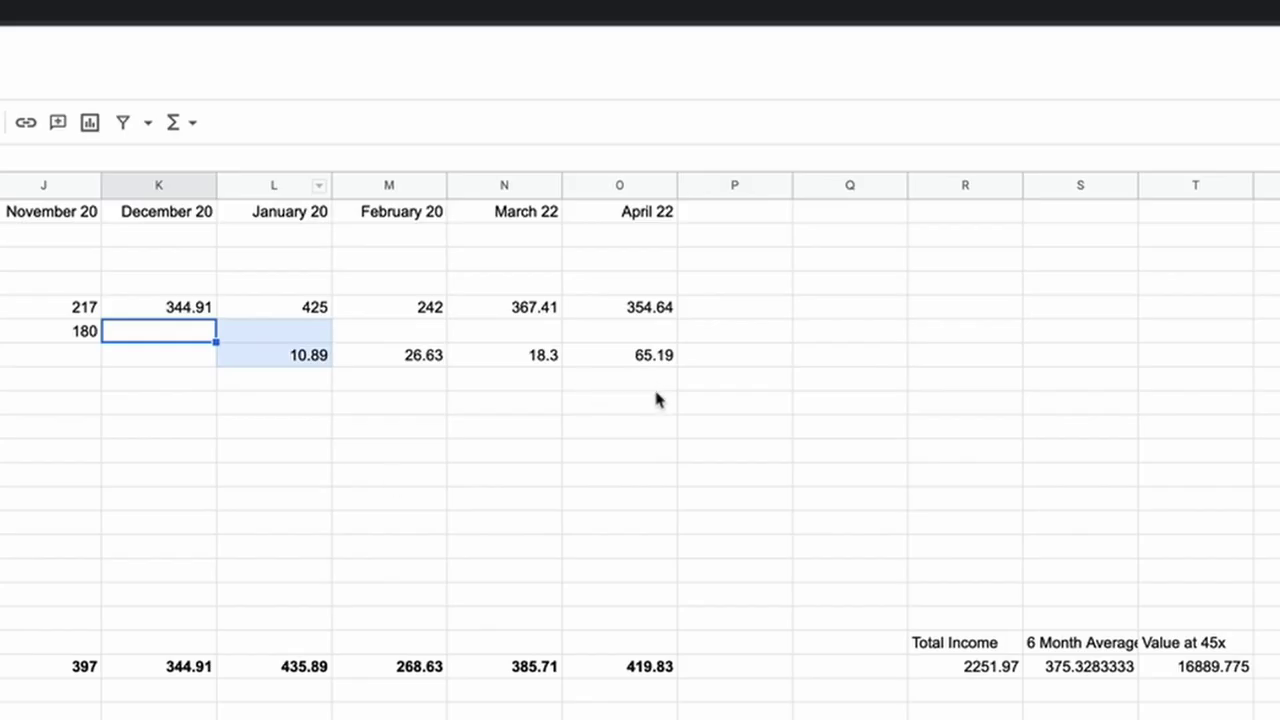
# Check April's 354.64, 65.19 and 419.83, the earlier monthly totals, Total Income 2251.97 and the 6-month average.
pyautogui.click(668, 312)
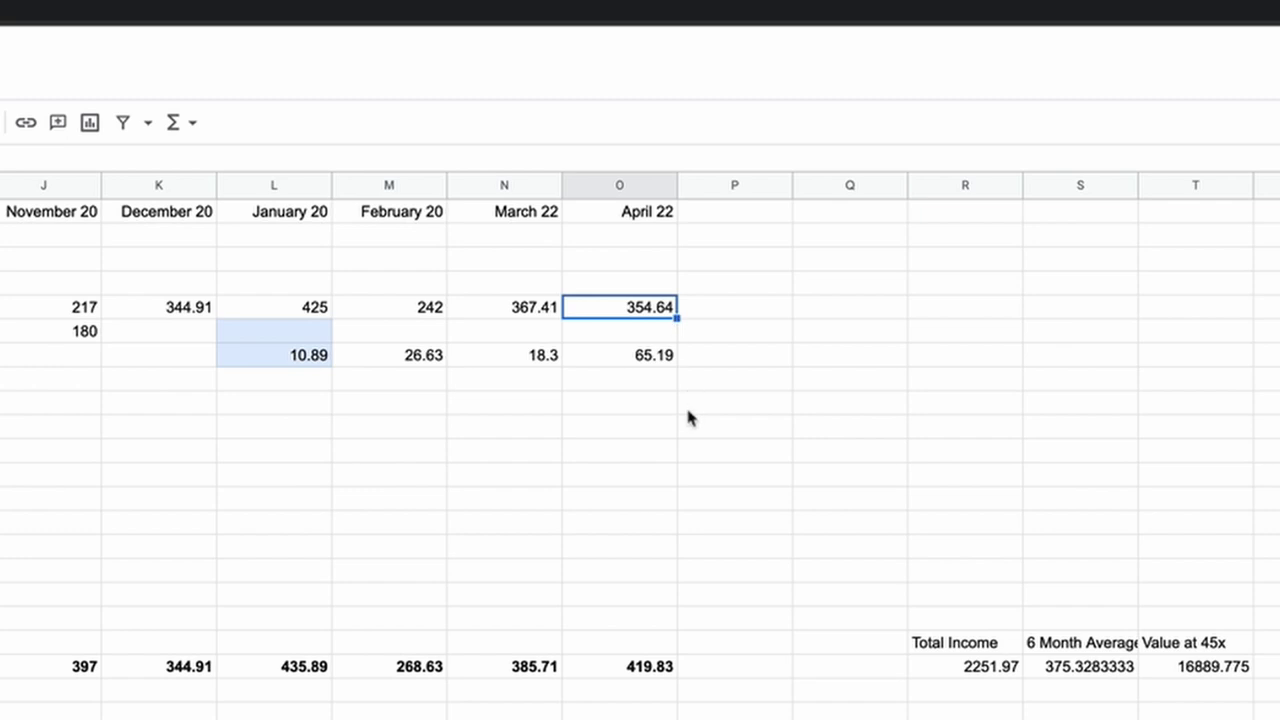
pyautogui.click(653, 358)
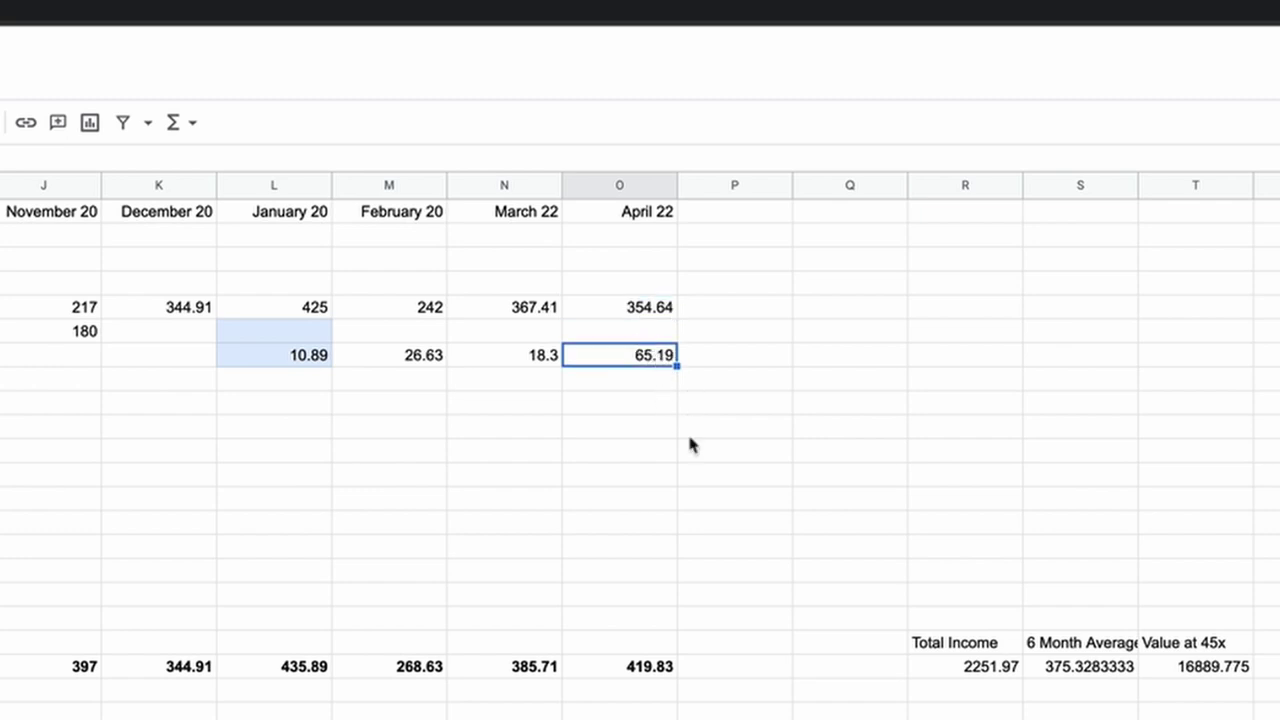
pyautogui.click(642, 672)
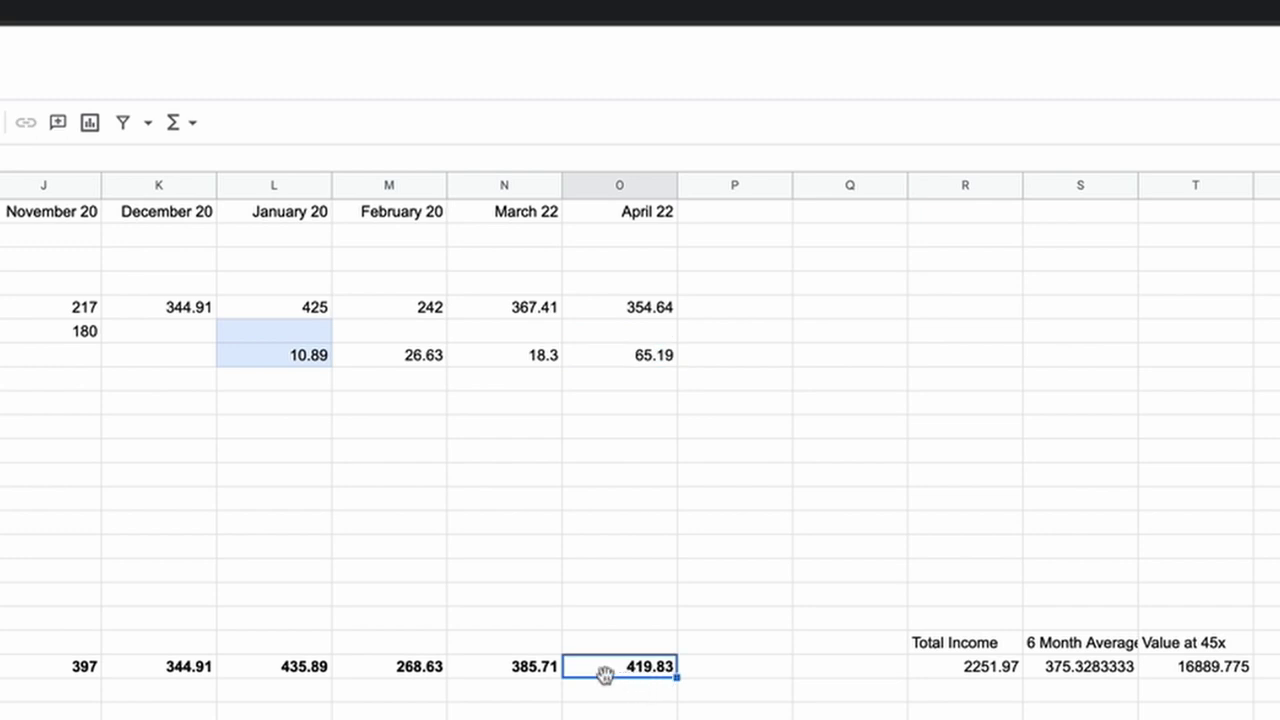
pyautogui.click(530, 673)
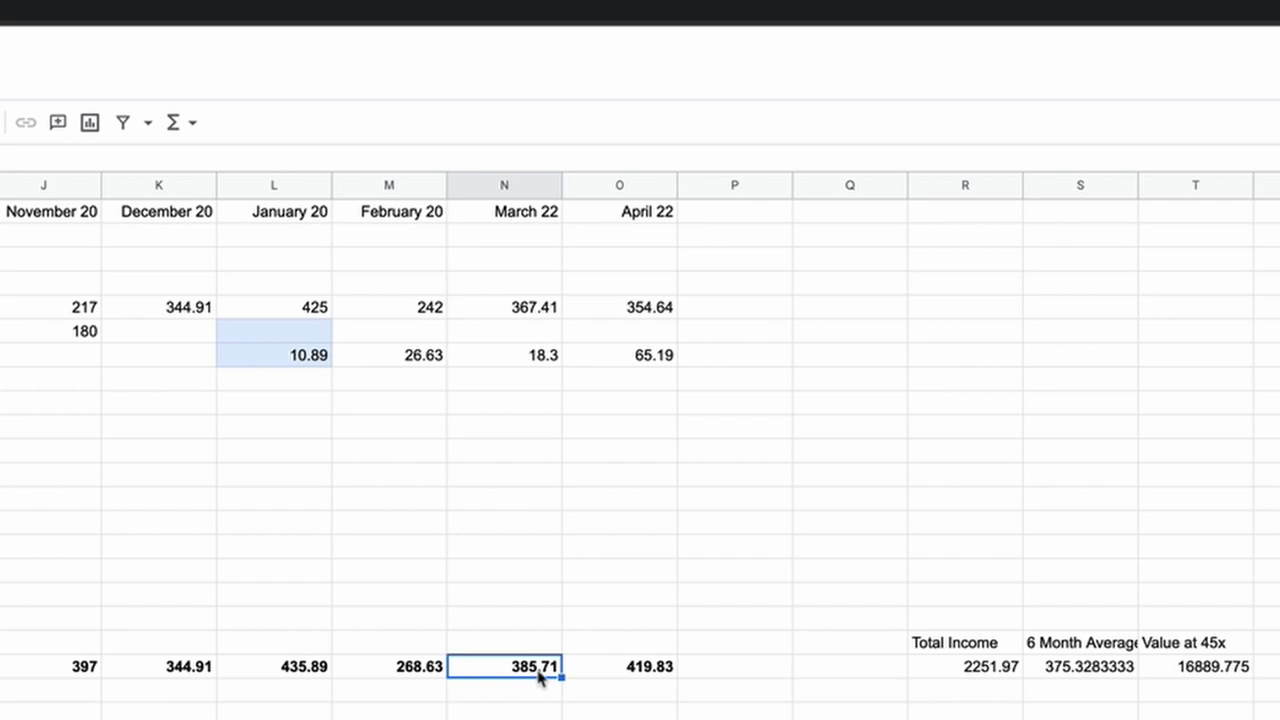
pyautogui.click(395, 675)
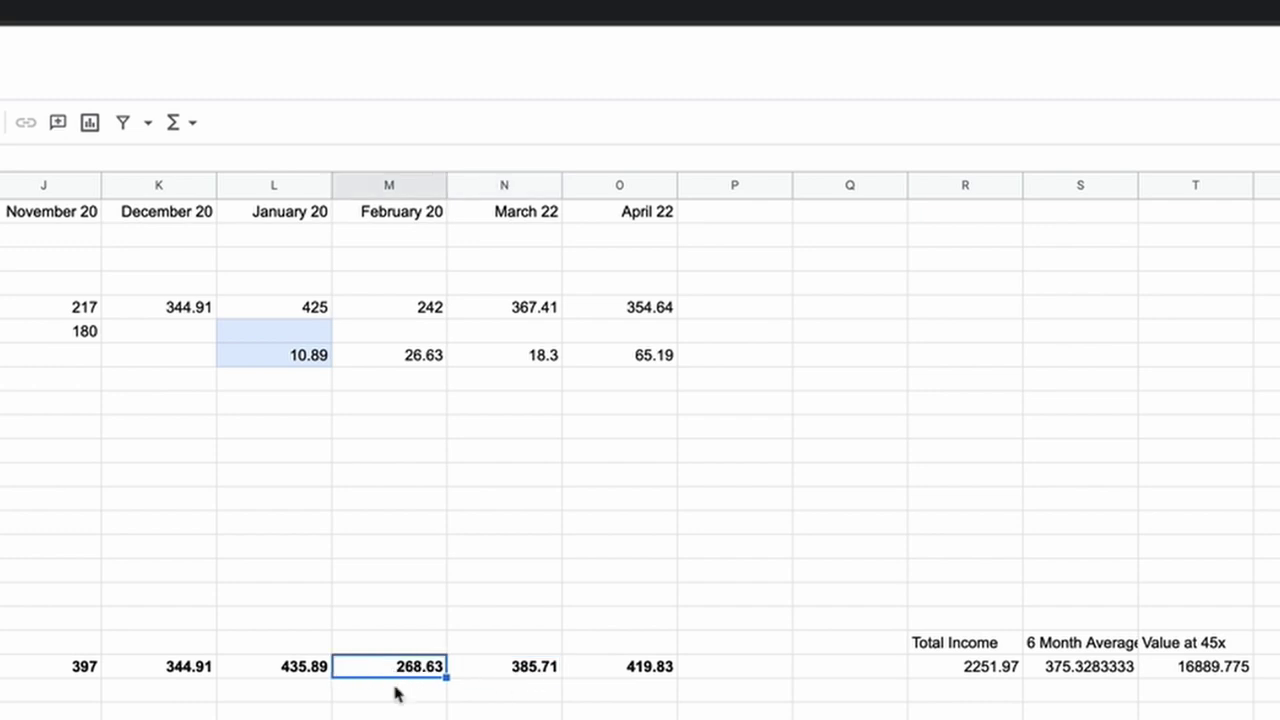
pyautogui.click(272, 675)
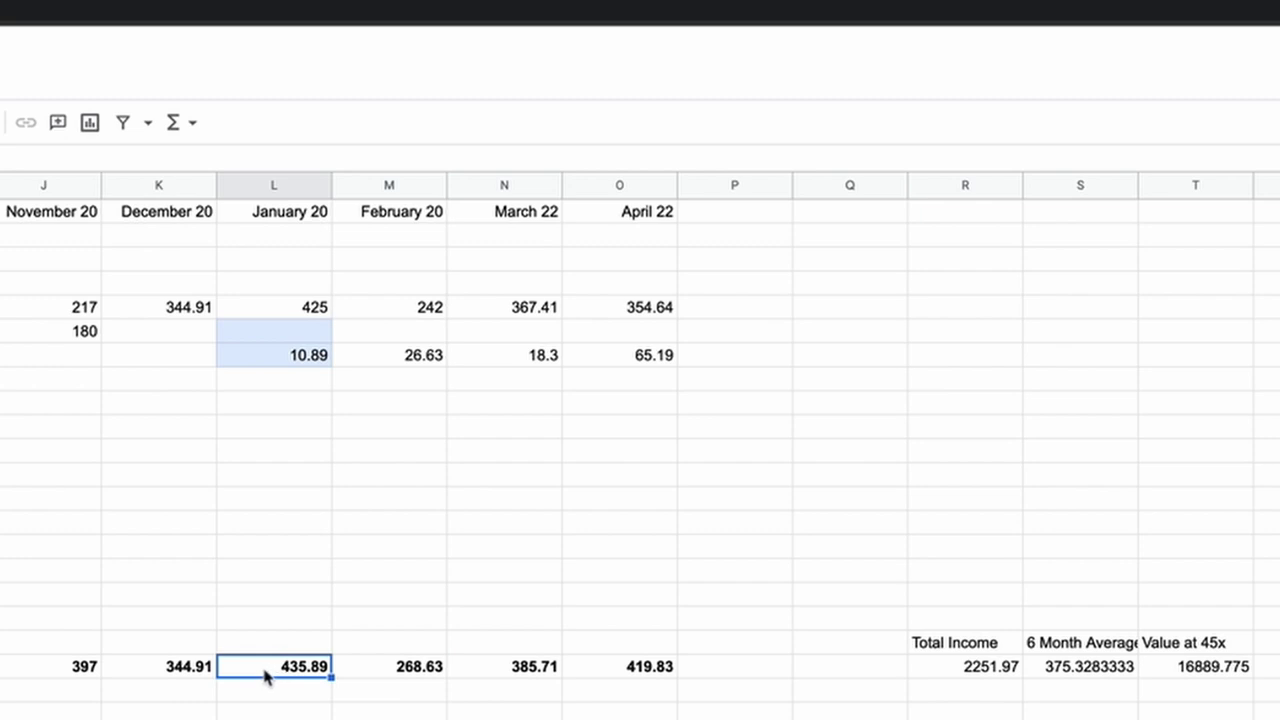
pyautogui.click(71, 674)
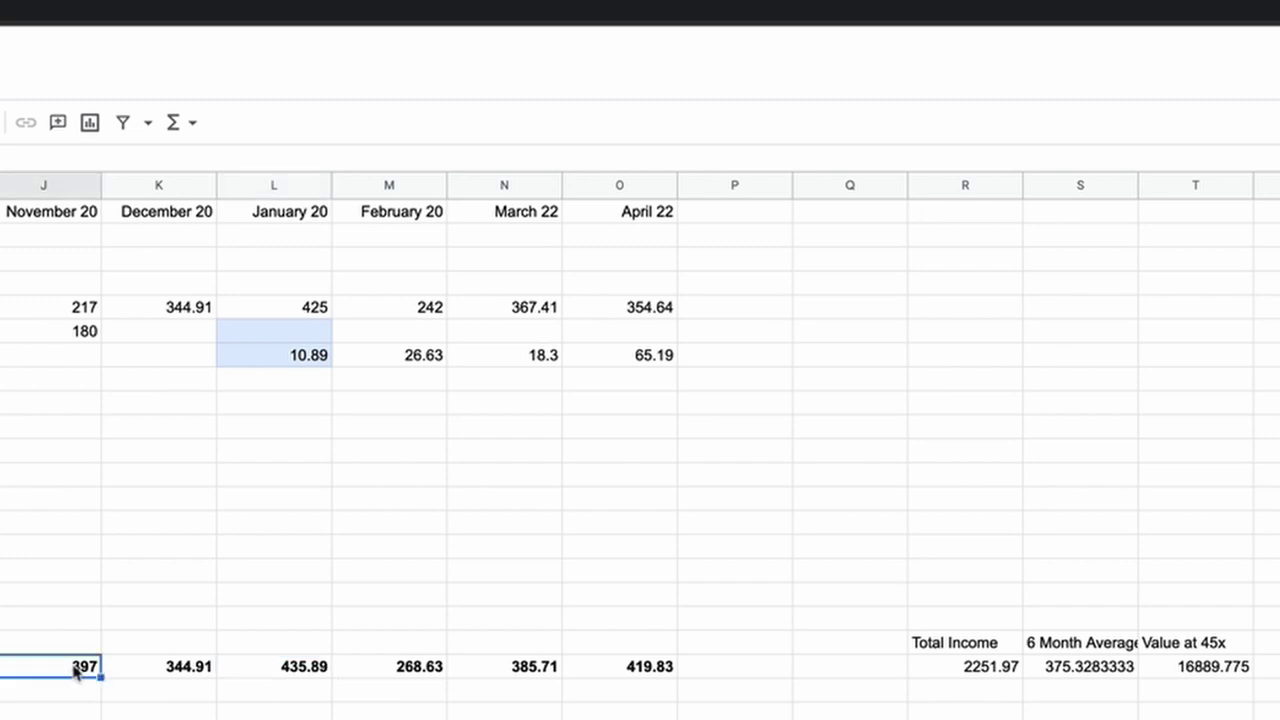
pyautogui.click(964, 676)
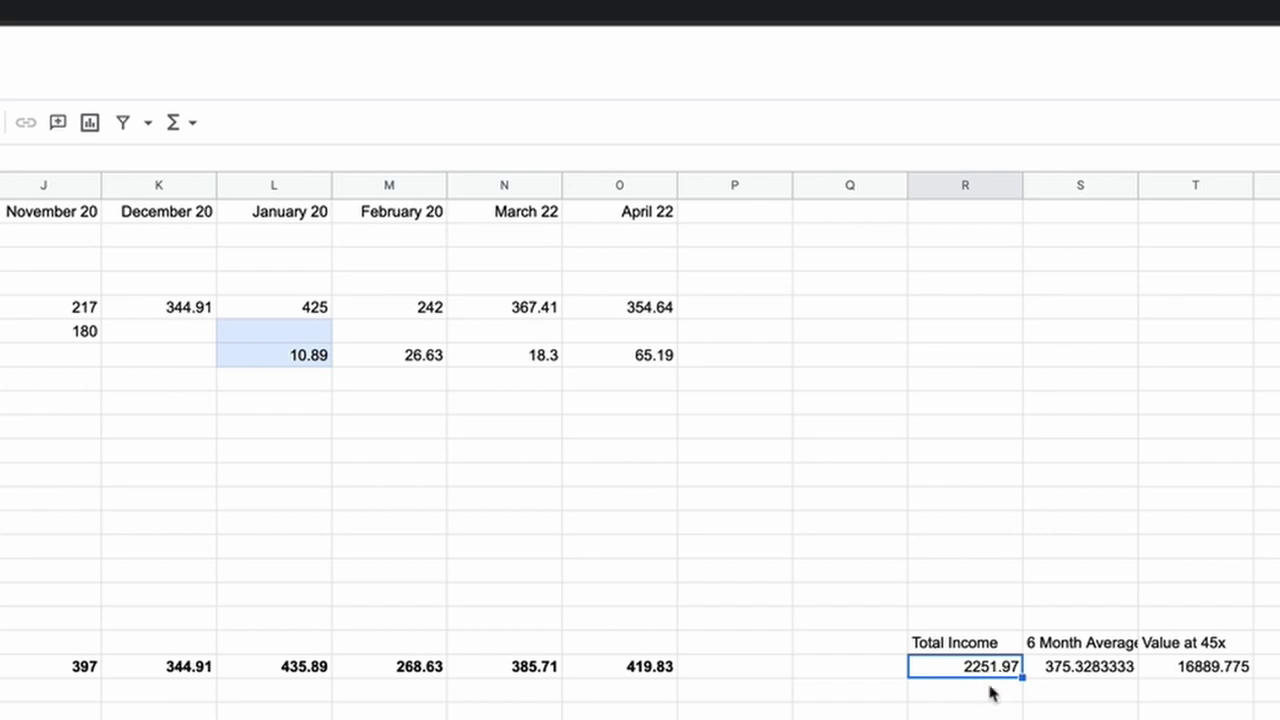
pyautogui.click(1080, 677)
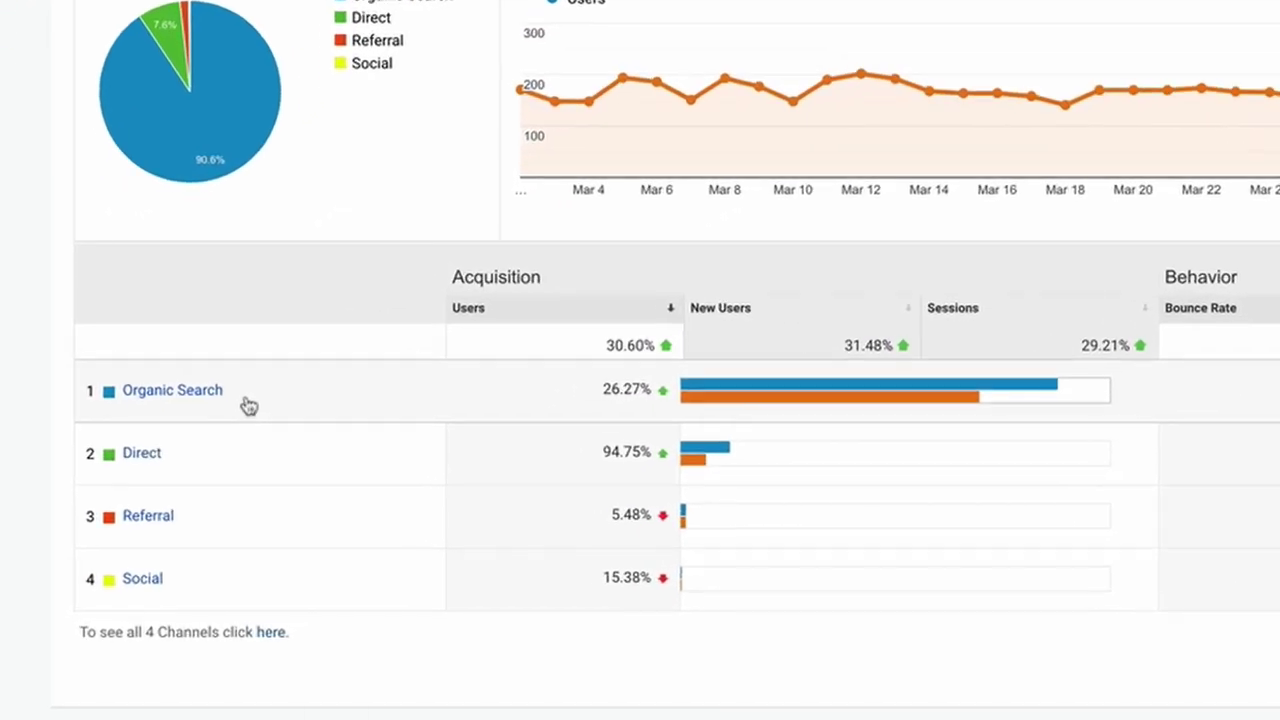
# Compare Organic Search and Direct users in the Google Analytics acquisition report.
pyautogui.moveTo(550, 412)
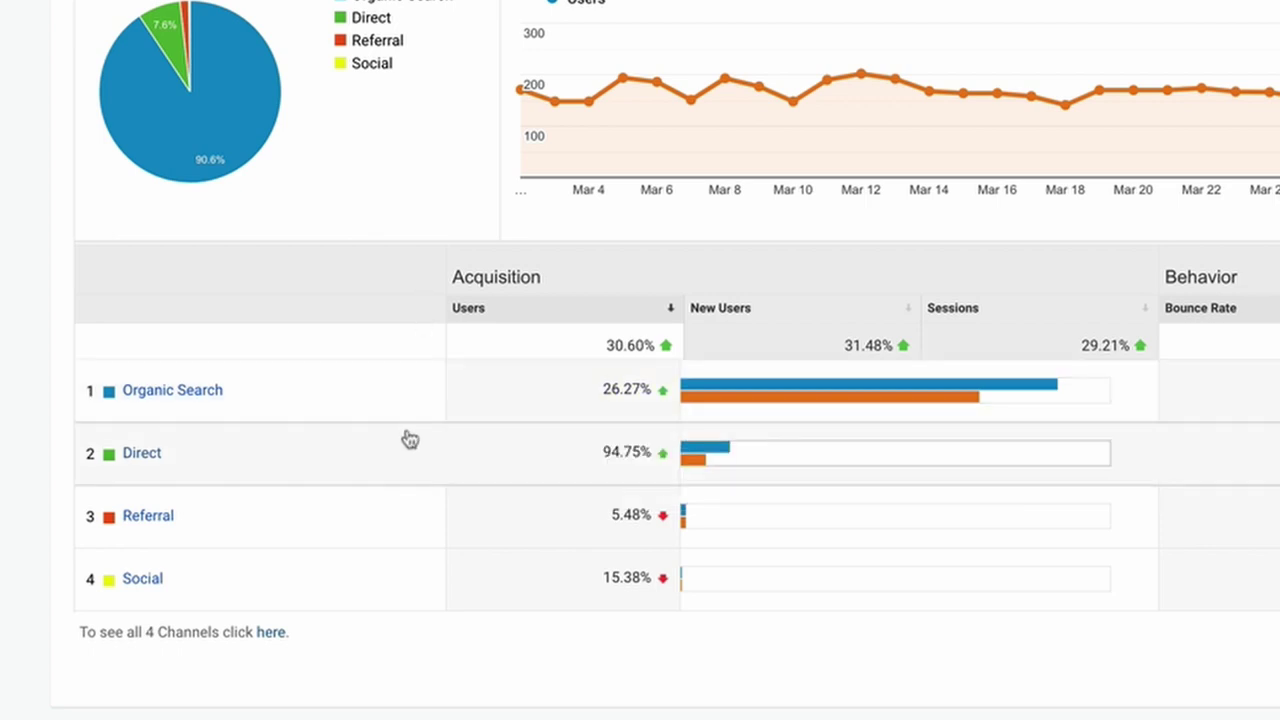
pyautogui.moveTo(471, 457)
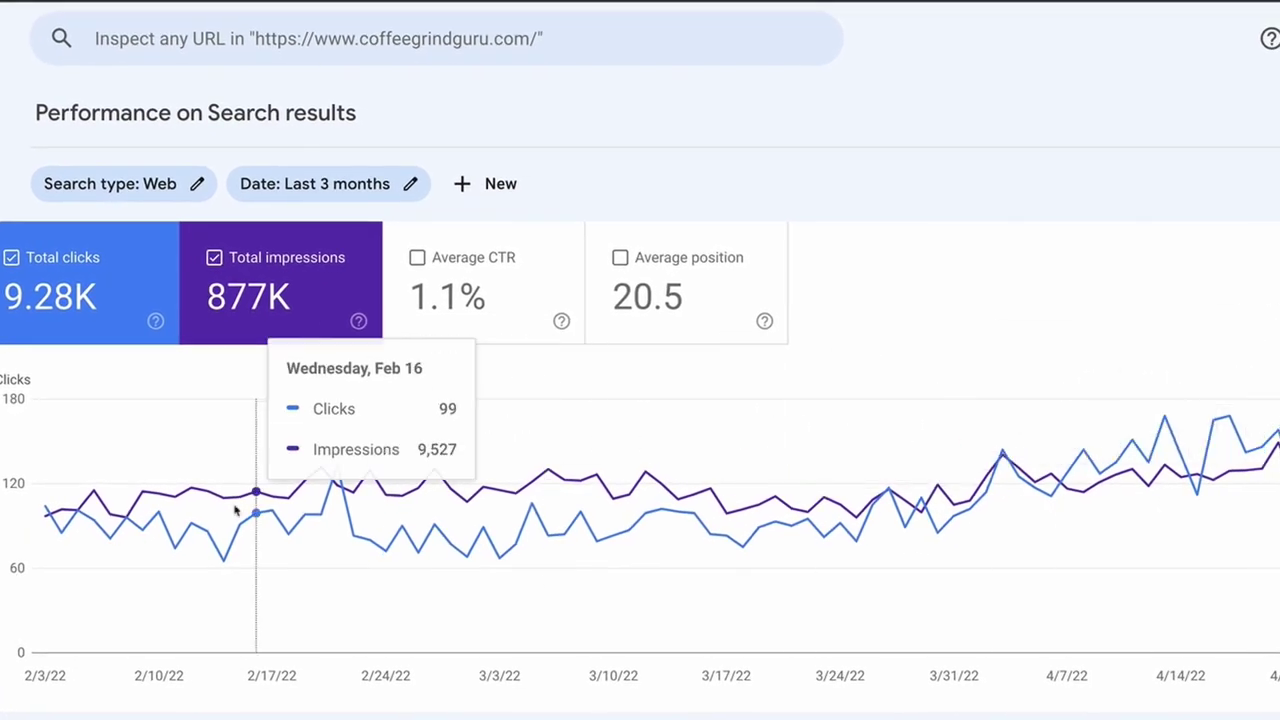
# Scroll down the Search Console Performance page past the chart to the Queries table.
pyautogui.scroll(-1, 85, 564)
pyautogui.scroll(-3, 83, 564)
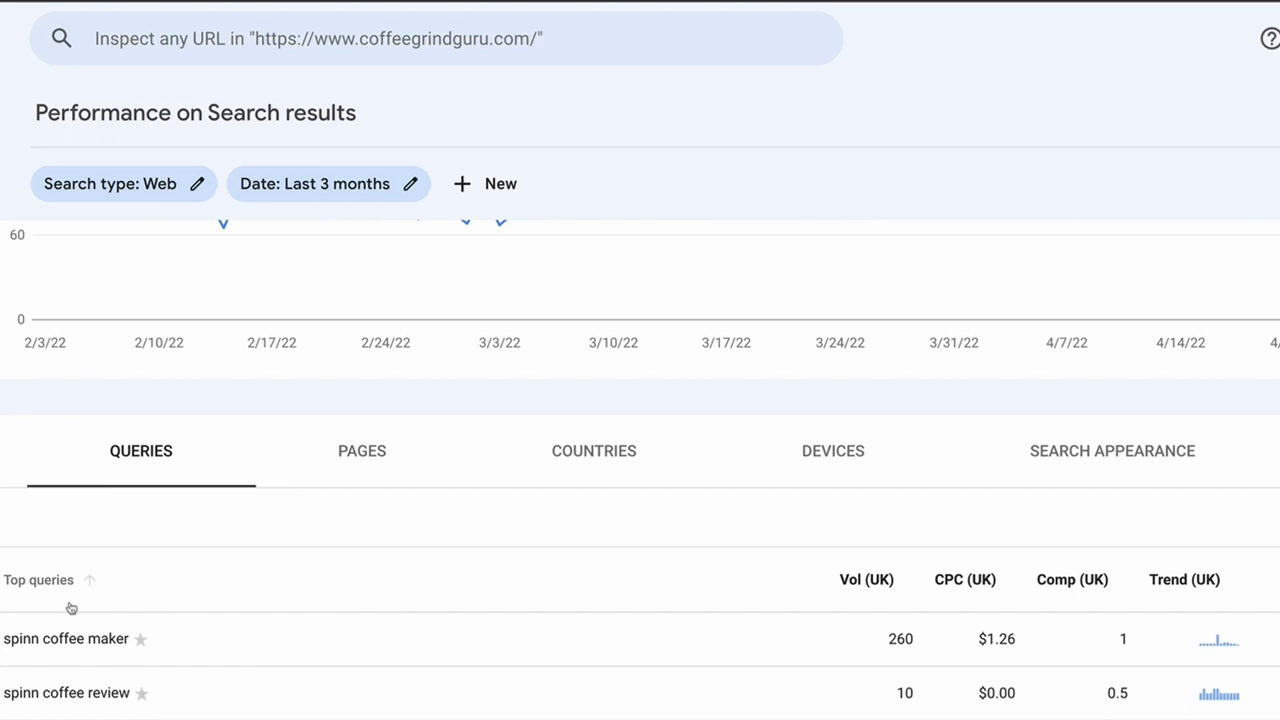
pyautogui.scroll(-2, 71, 608)
pyautogui.scroll(-2, 74, 609)
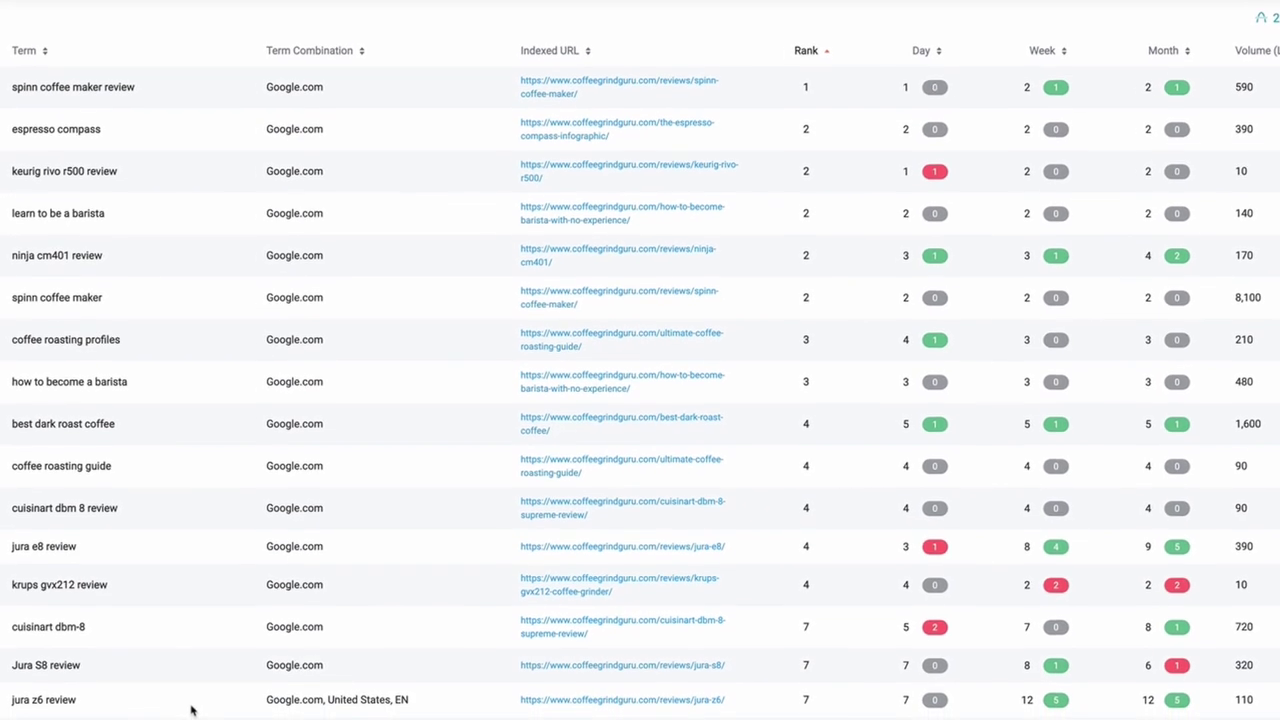
# Highlight jura z6 review (rank 7, volume 110) and best dark roast coffee (rank 4, volume 1,600).
pyautogui.tripleClick(90, 688)
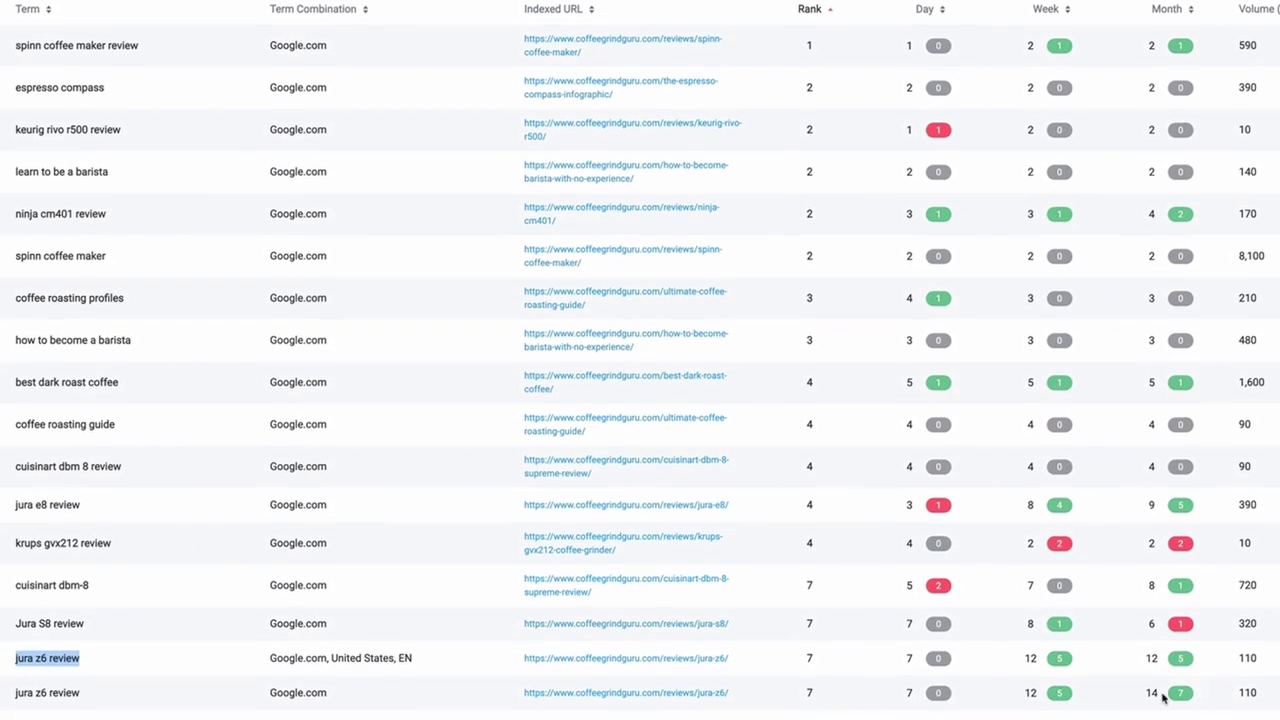
pyautogui.moveTo(826, 655); pyautogui.dragTo(806, 652)
pyautogui.moveTo(1216, 586); pyautogui.dragTo(1161, 585)
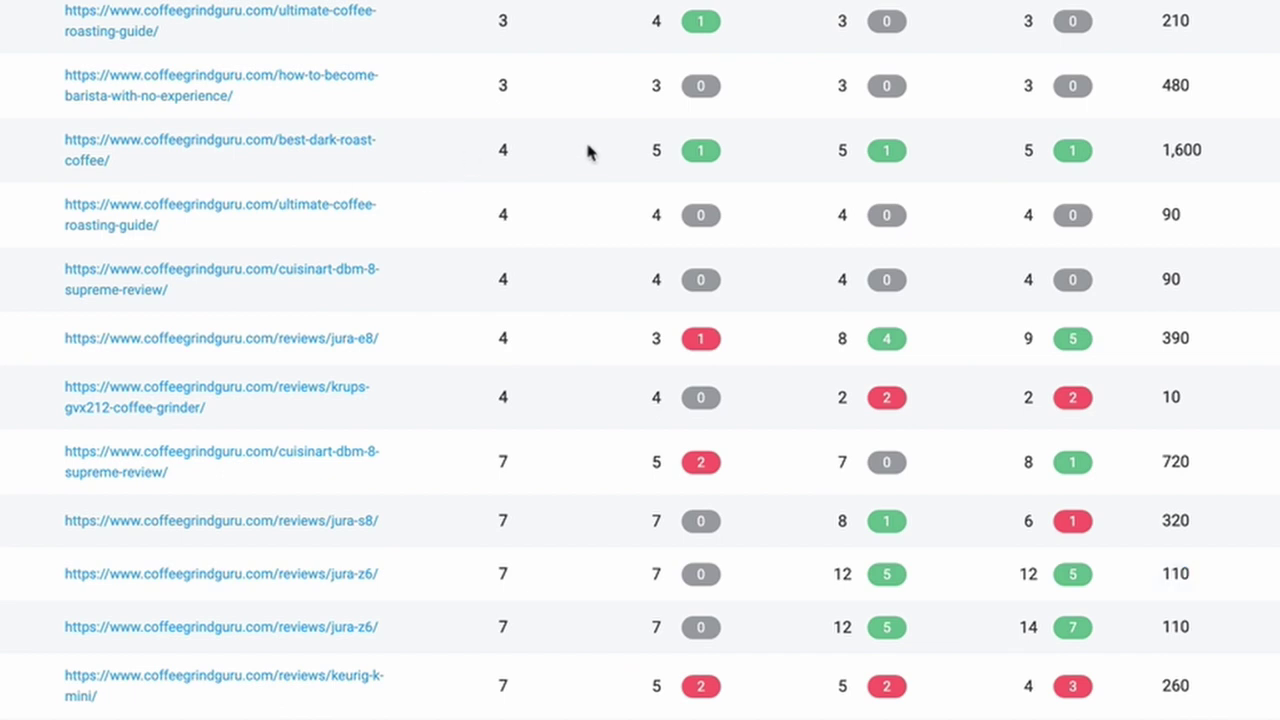
pyautogui.moveTo(515, 155); pyautogui.dragTo(491, 160)
pyautogui.moveTo(1223, 154); pyautogui.dragTo(1161, 160)
pyautogui.moveTo(517, 151); pyautogui.dragTo(492, 152)
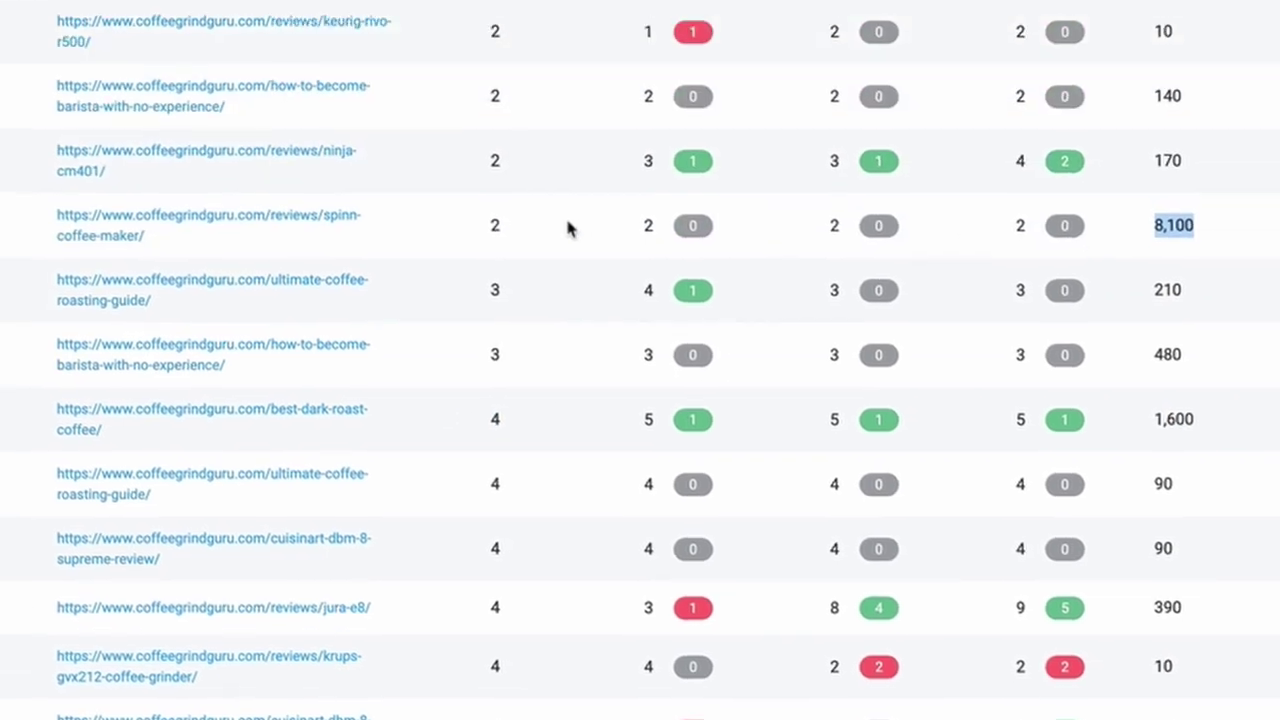
# Find the Breville Barista Express review row: volume 2,400, monthly rank 24, current rank 8.
pyautogui.scroll(3, 566, 226)
pyautogui.moveTo(503, 494); pyautogui.dragTo(470, 497)
pyautogui.scroll(-4, 206, 557)
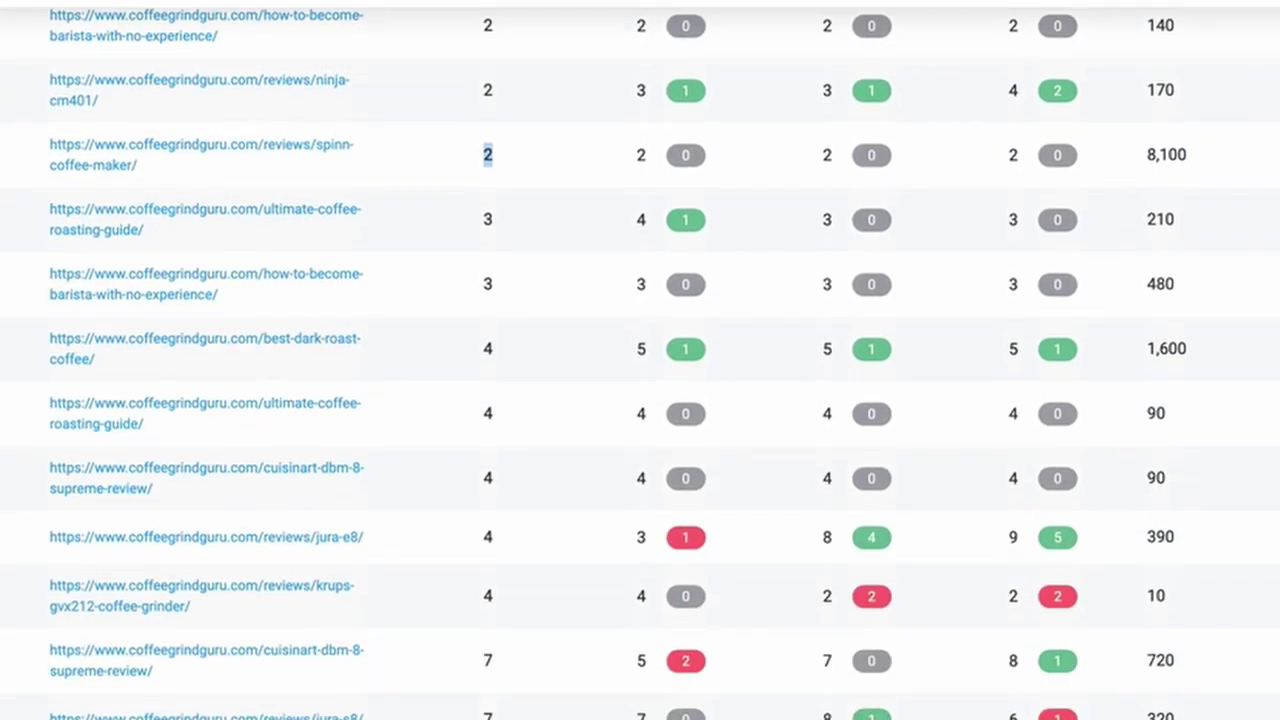
pyautogui.scroll(-5, 640, 360)
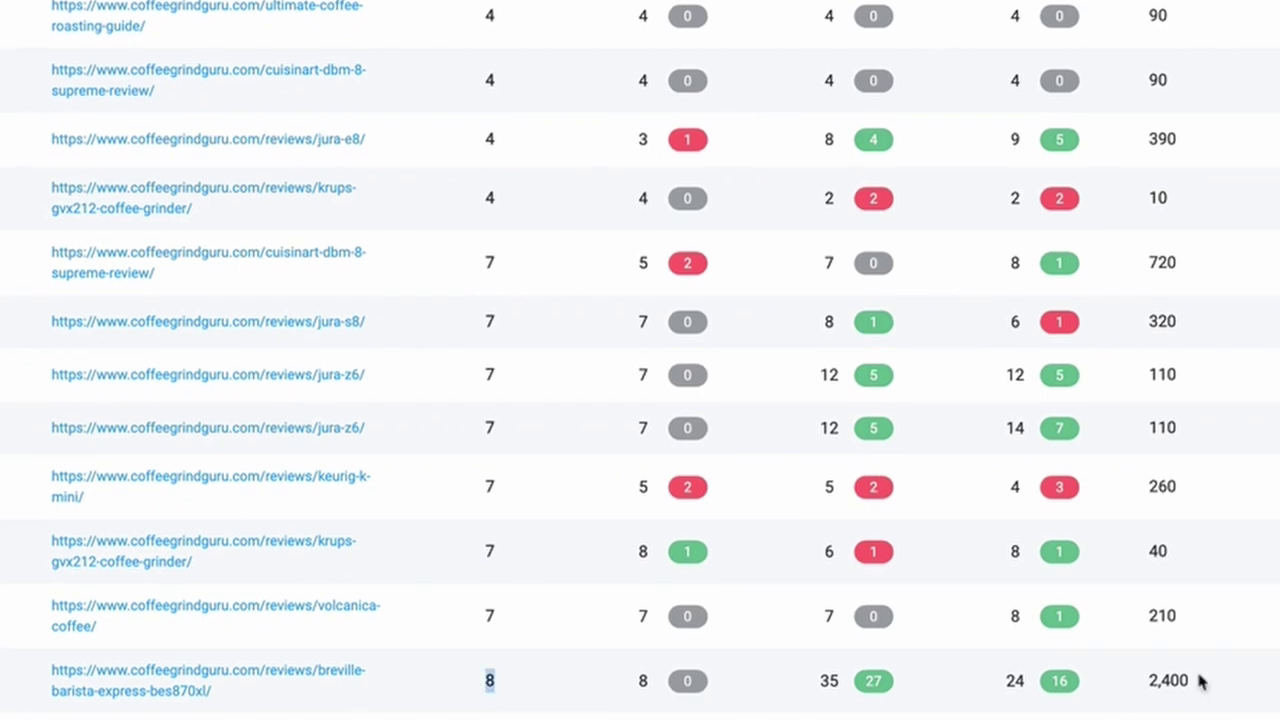
pyautogui.moveTo(1200, 683); pyautogui.dragTo(1146, 683)
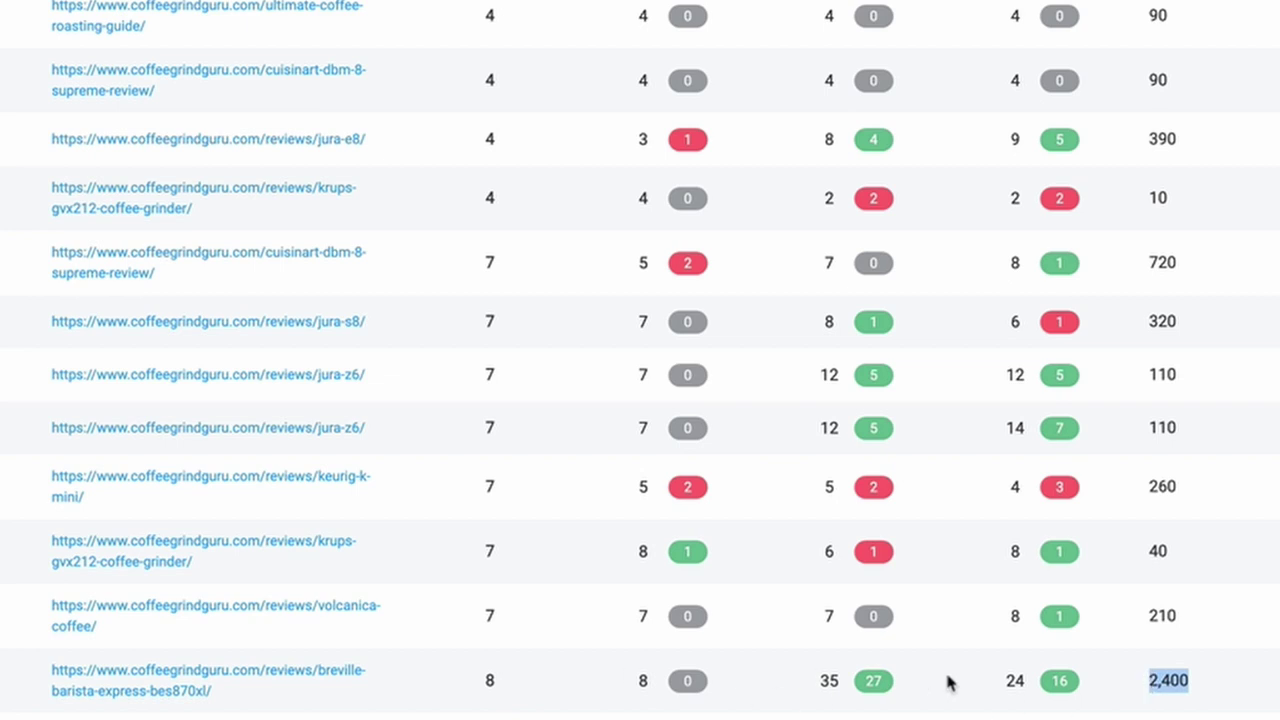
pyautogui.moveTo(1026, 682); pyautogui.dragTo(1004, 682)
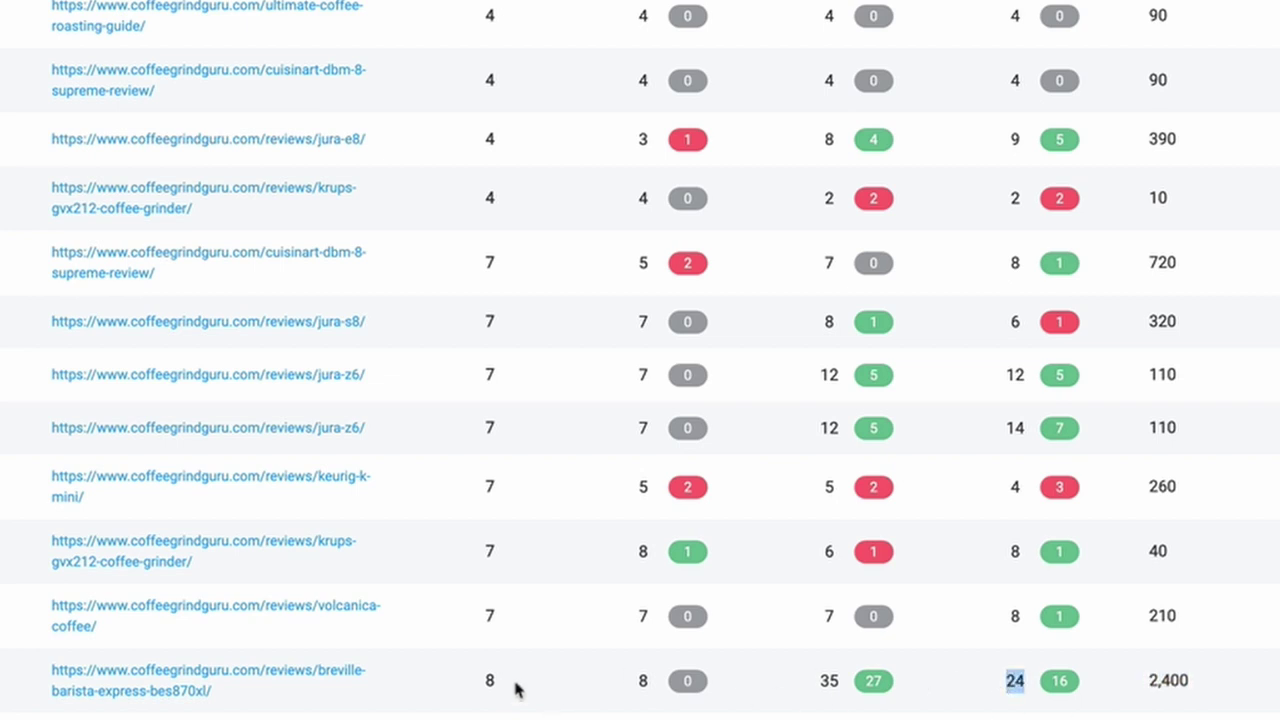
pyautogui.moveTo(517, 688); pyautogui.dragTo(482, 684)
pyautogui.scroll(-2, 640, 360)
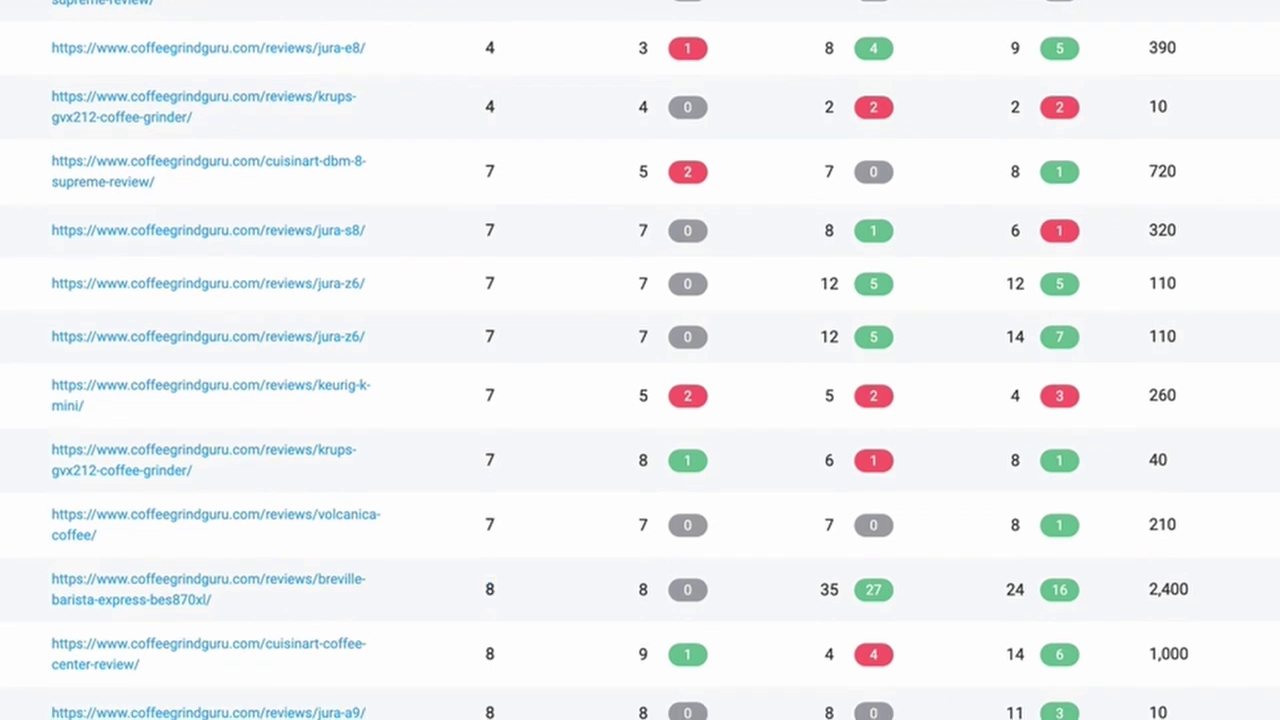
# Highlight the small espresso machines keyword and its search volume in the rank tracker.
pyautogui.scroll(-10, 640, 360)
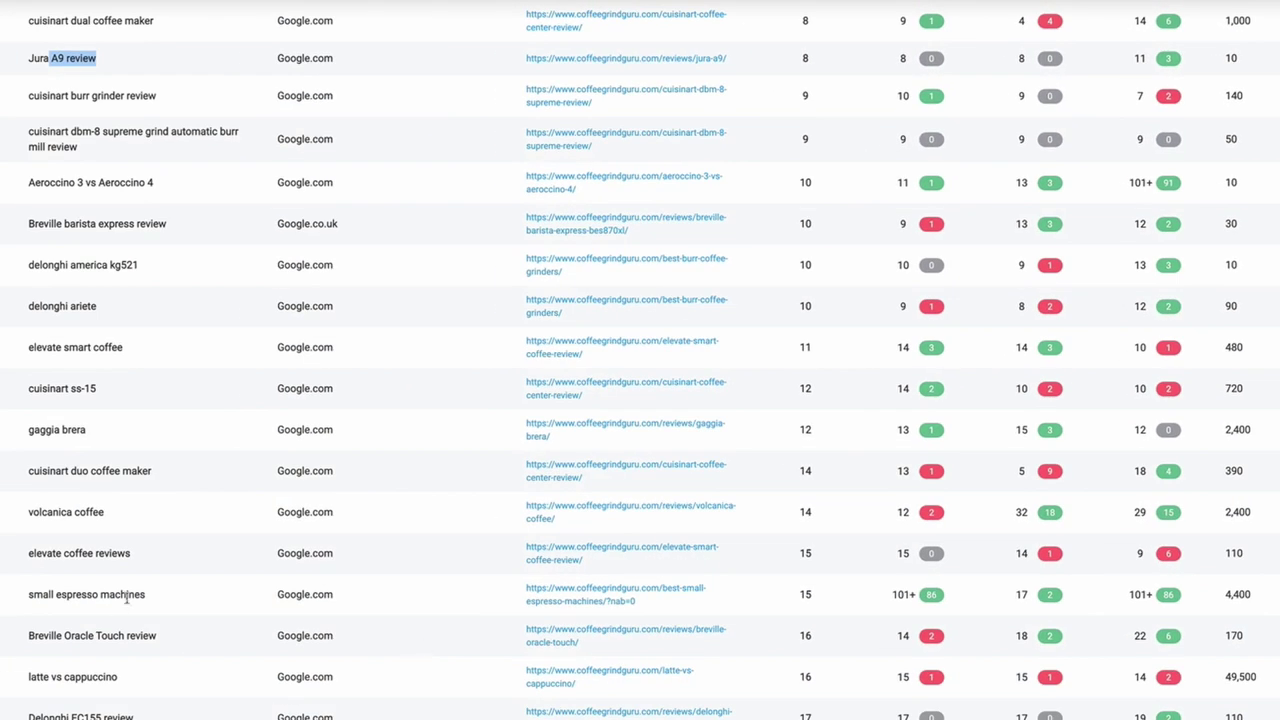
pyautogui.moveTo(147, 594); pyautogui.dragTo(28, 600)
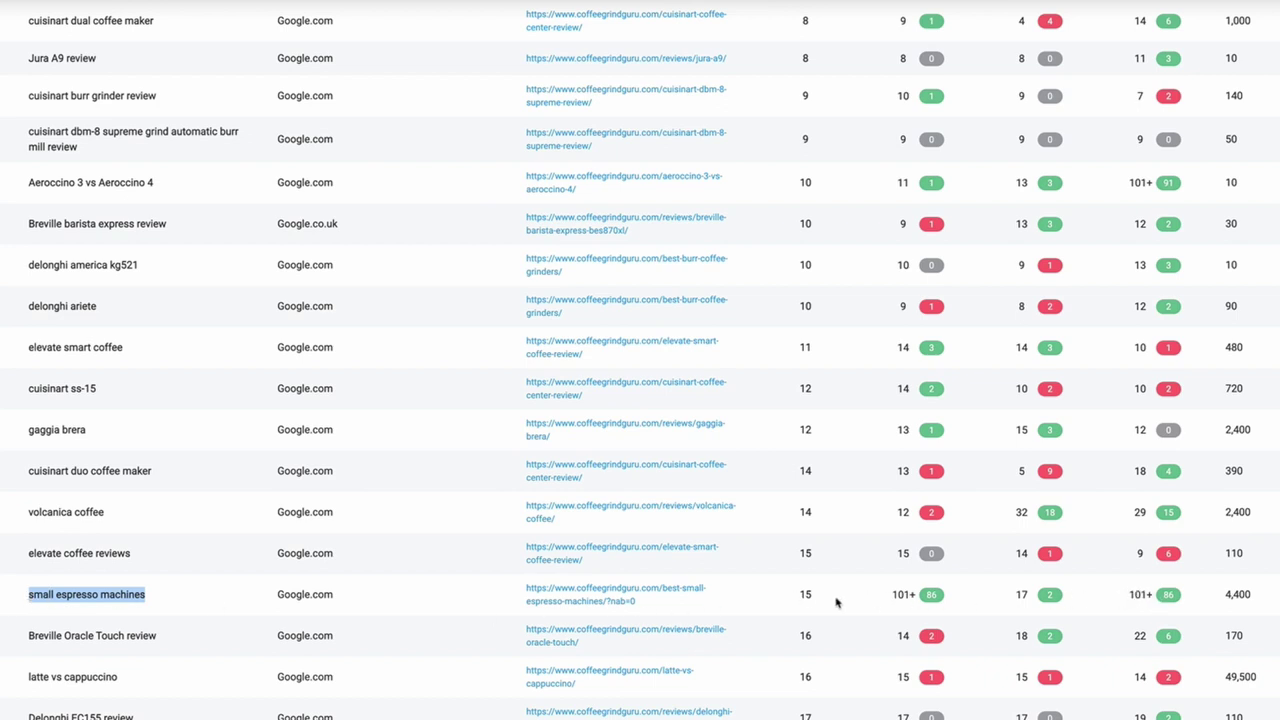
pyautogui.moveTo(1275, 598); pyautogui.dragTo(1224, 594)
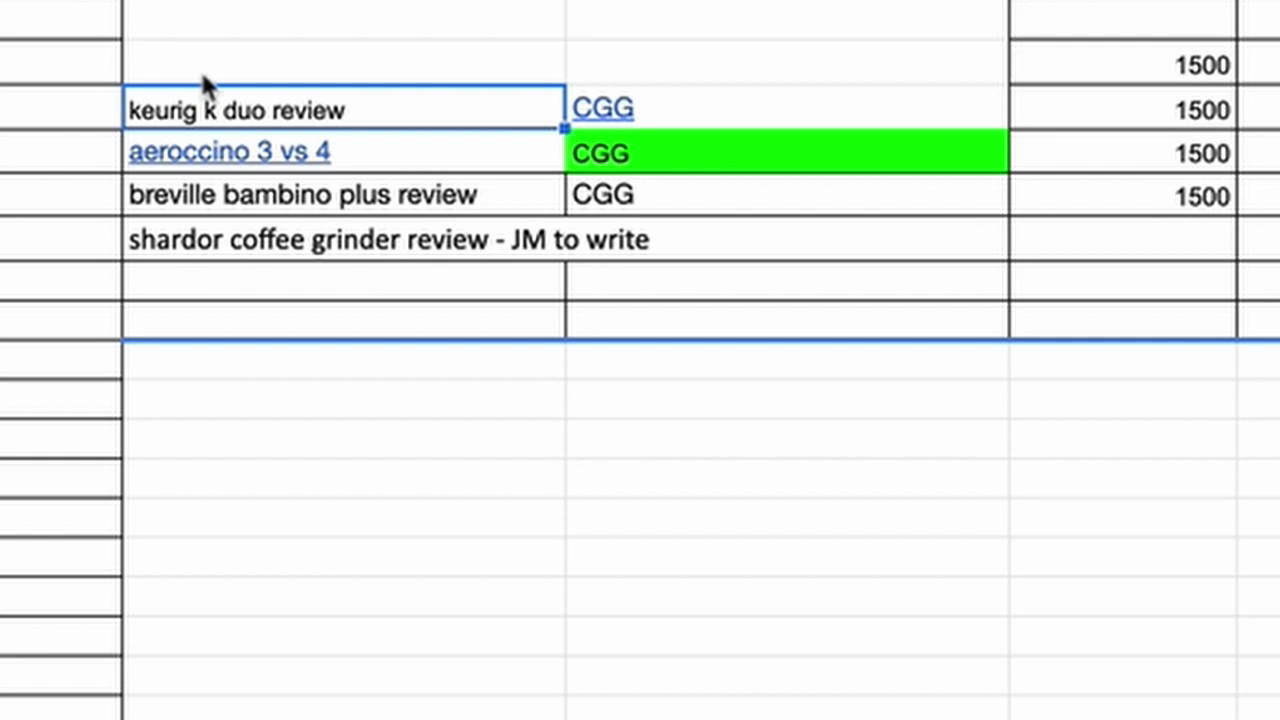
# Select the empty cell above 'keurig k duo review' in the content-plan sheet.
pyautogui.click(206, 60)
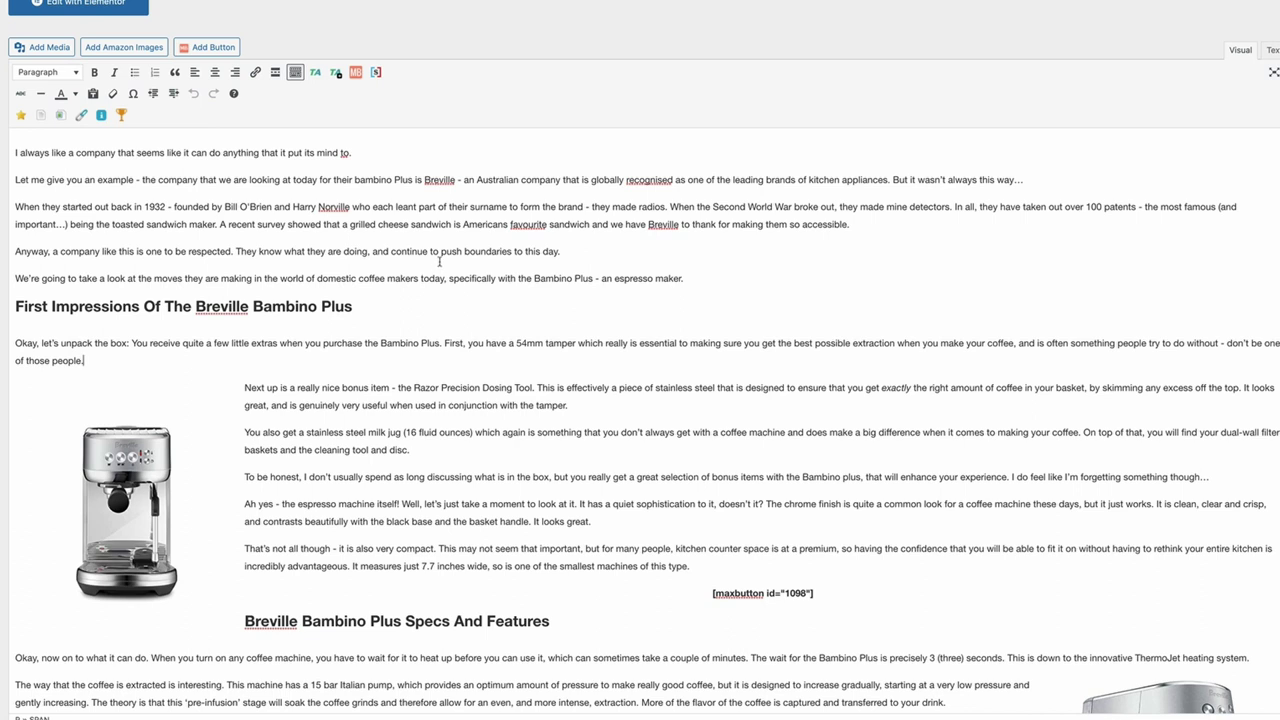
# Search the edit page for 'Breville Bambino Plus Review' and scroll to the post title.
pyautogui.hotkey('ctrl', 'f')
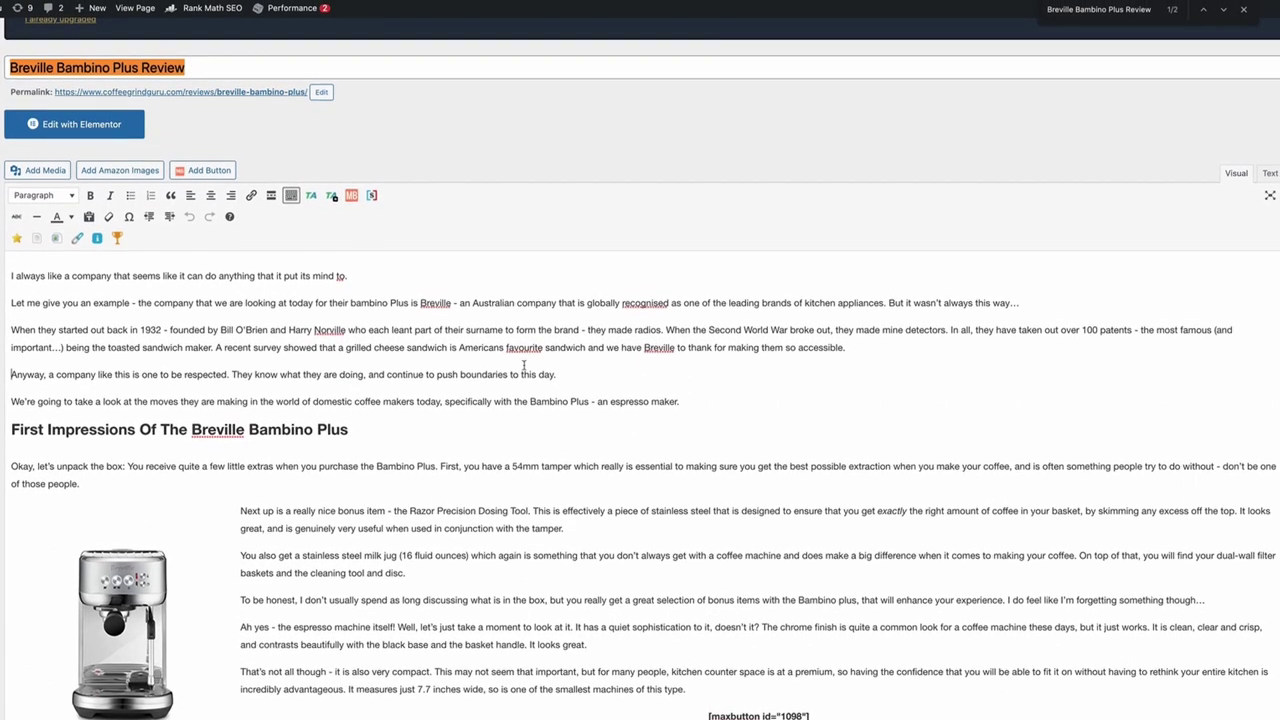
pyautogui.hotkey('ctrl', 'f')
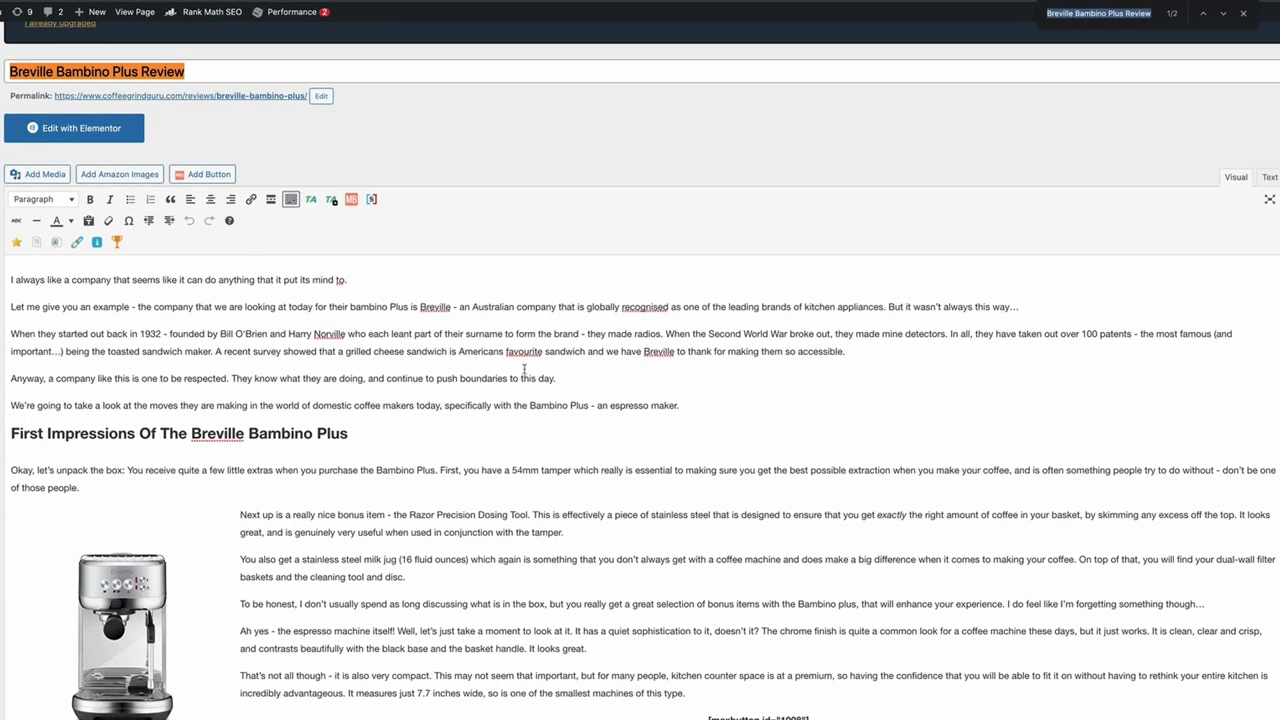
pyautogui.press('Return')
pyautogui.scroll(20, 540, 371)
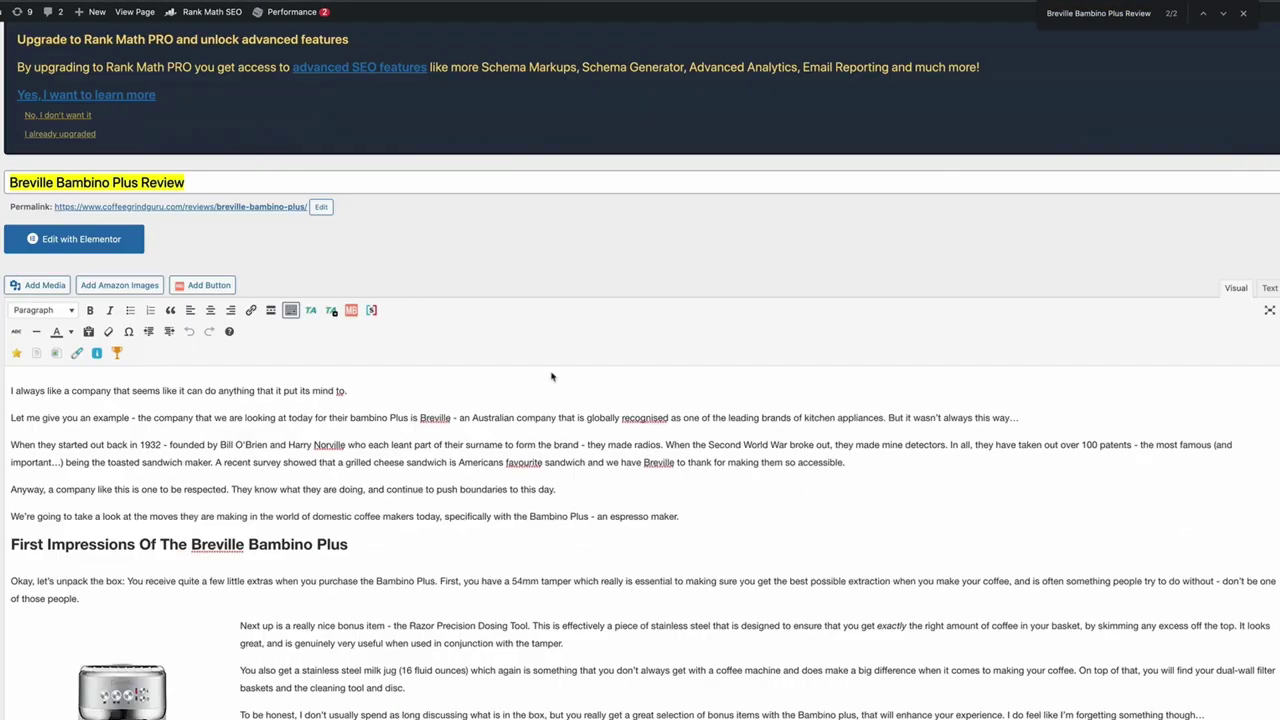
pyautogui.scroll(-1, 553, 370)
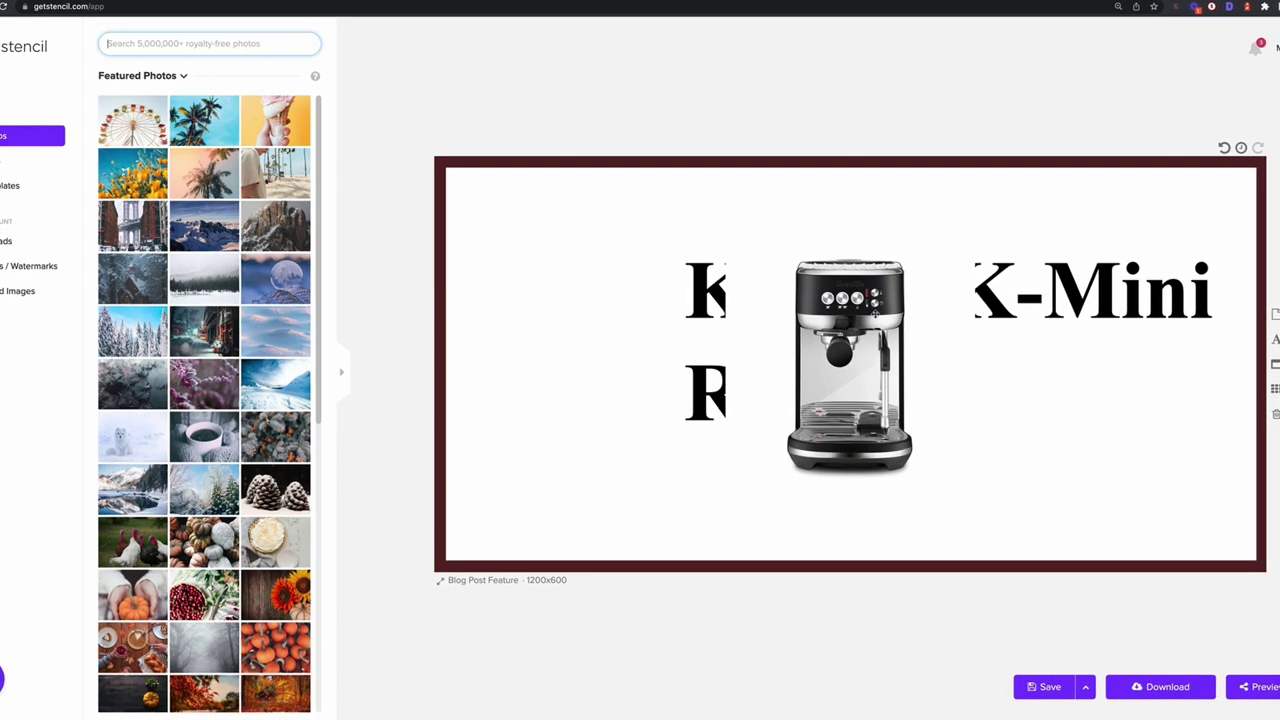
# Move the coffee machine photo off the title, enlarge it and crop it.
pyautogui.moveTo(742, 300); pyautogui.dragTo(472, 332)
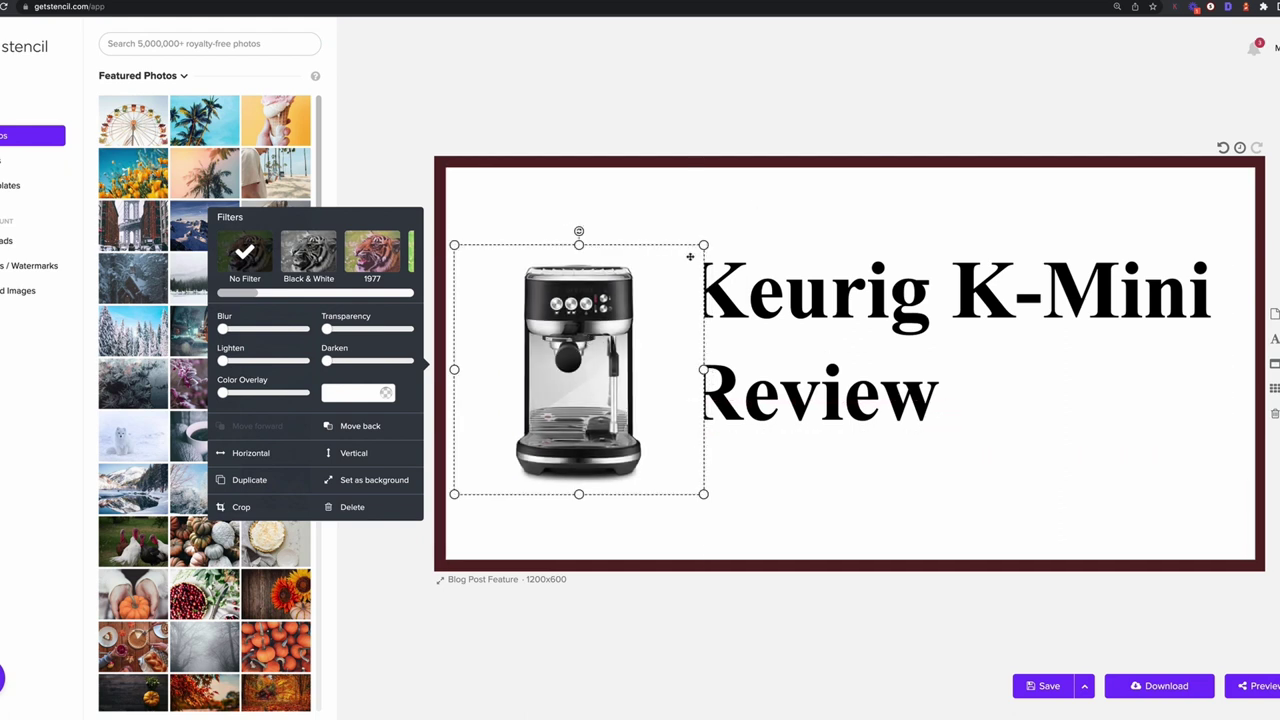
pyautogui.moveTo(703, 244); pyautogui.dragTo(789, 191)
pyautogui.moveTo(642, 251); pyautogui.dragTo(634, 263)
pyautogui.click(240, 506)
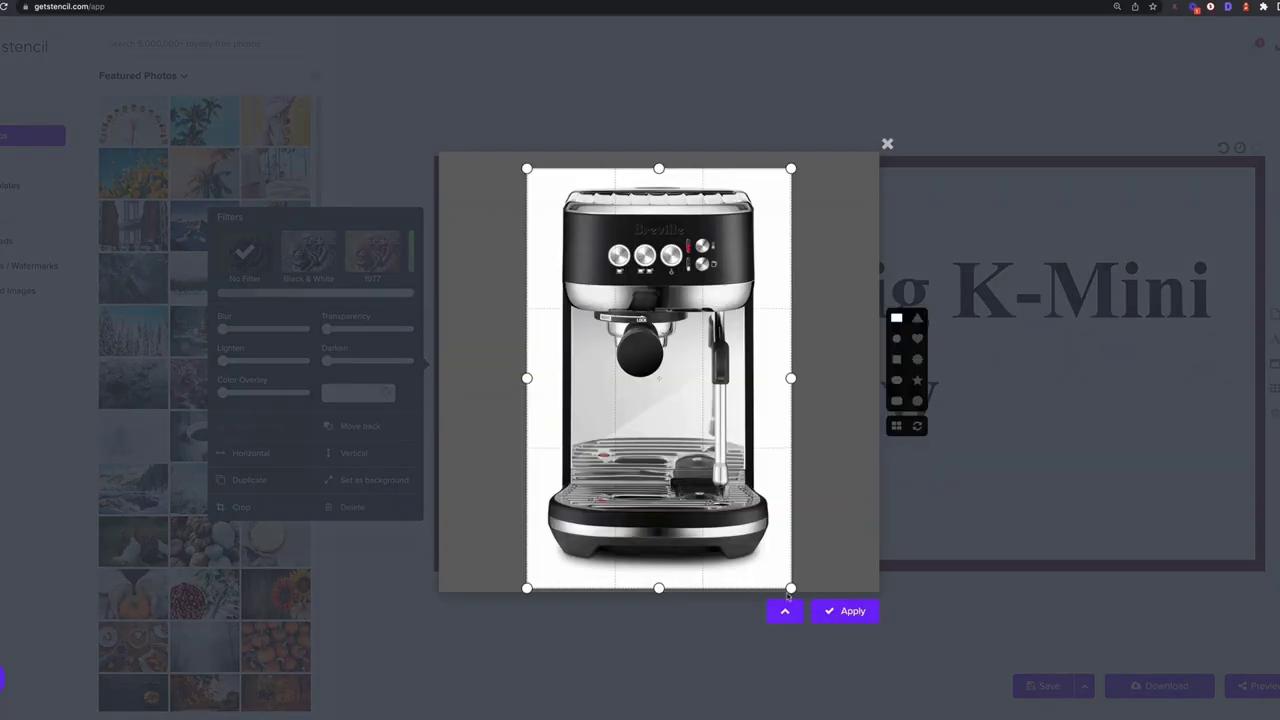
pyautogui.click(828, 611)
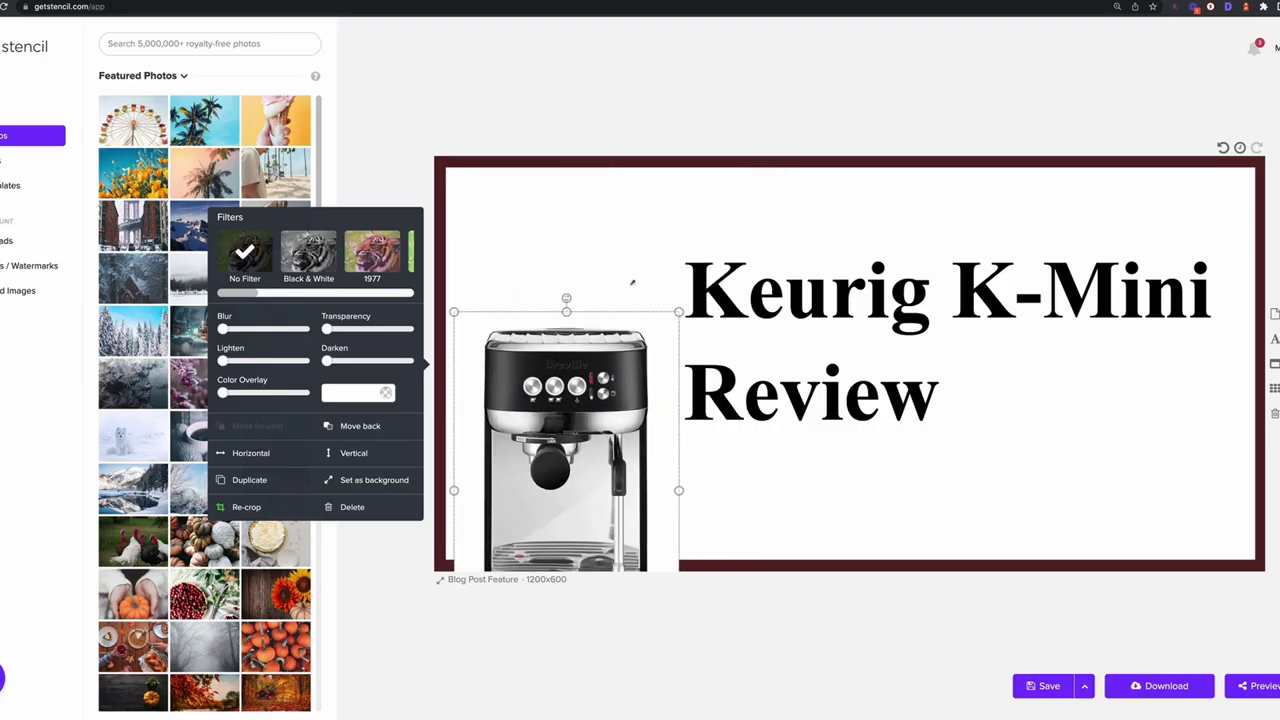
# Replace the banner title with 'Breville Bambino Plus Review' and nudge it slightly right.
pyautogui.click(755, 302)
pyautogui.click(900, 374)
pyautogui.write('Breville Bambino Plus')
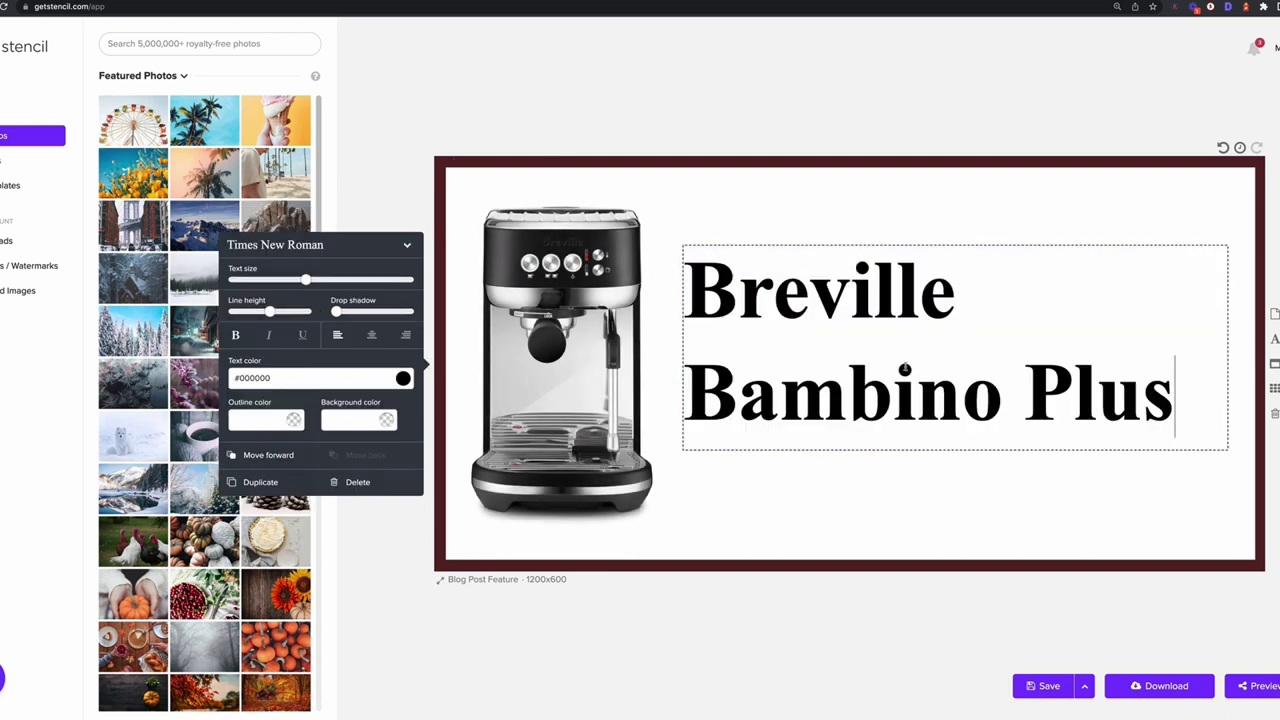
pyautogui.write('Review')
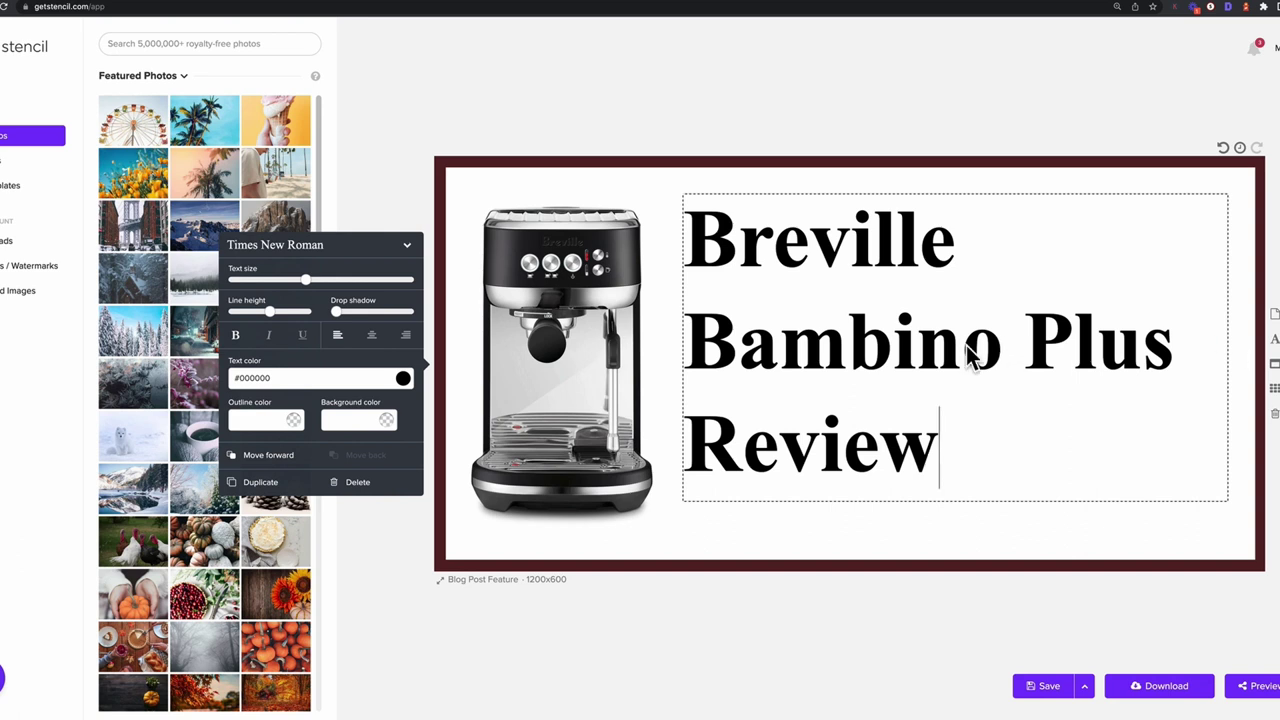
pyautogui.click(846, 332)
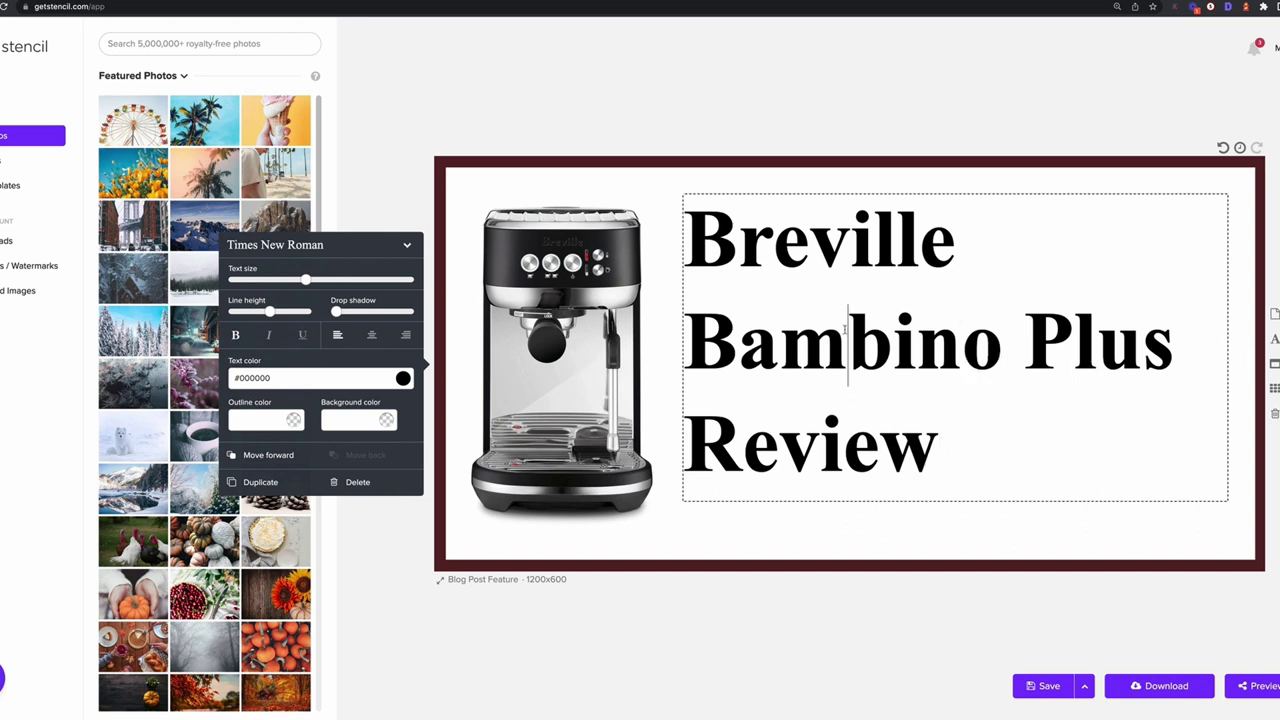
pyautogui.click(764, 610)
pyautogui.moveTo(830, 388); pyautogui.dragTo(845, 357)
pyautogui.click(854, 528)
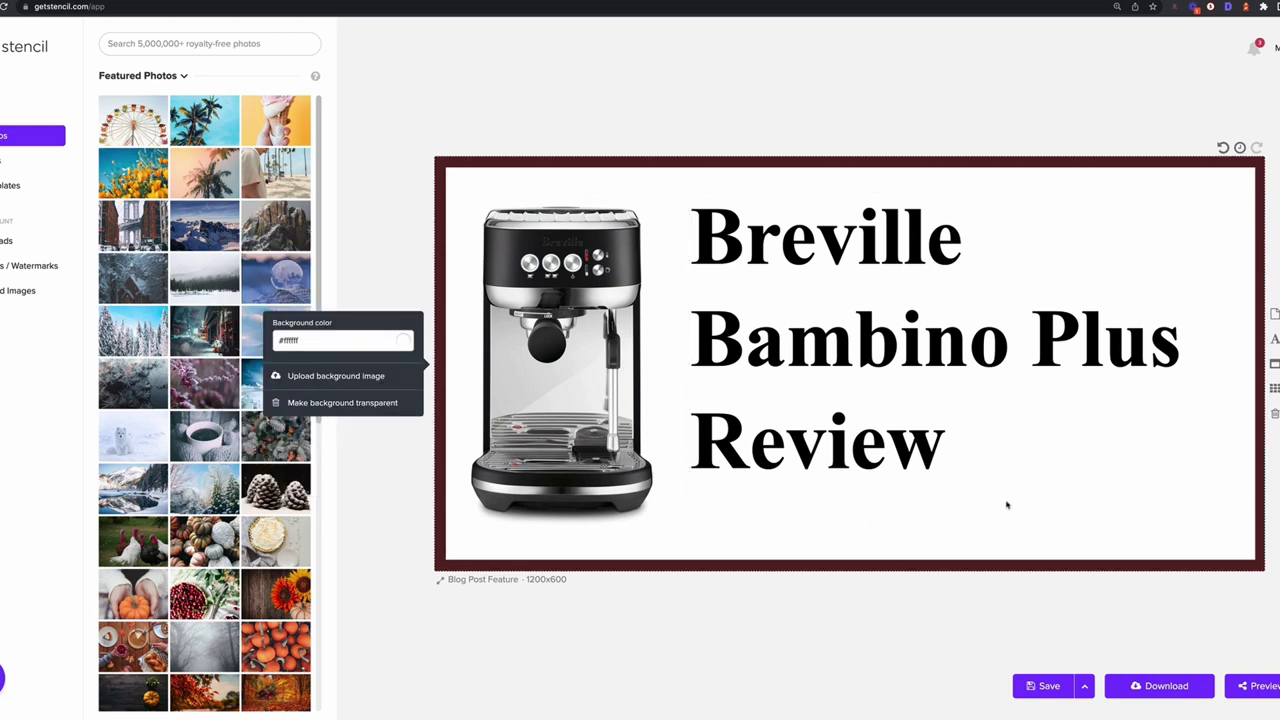
# Download the banner as 'Breville Bambino Plus review.jpg' with Maximum compression.
pyautogui.click(1160, 686)
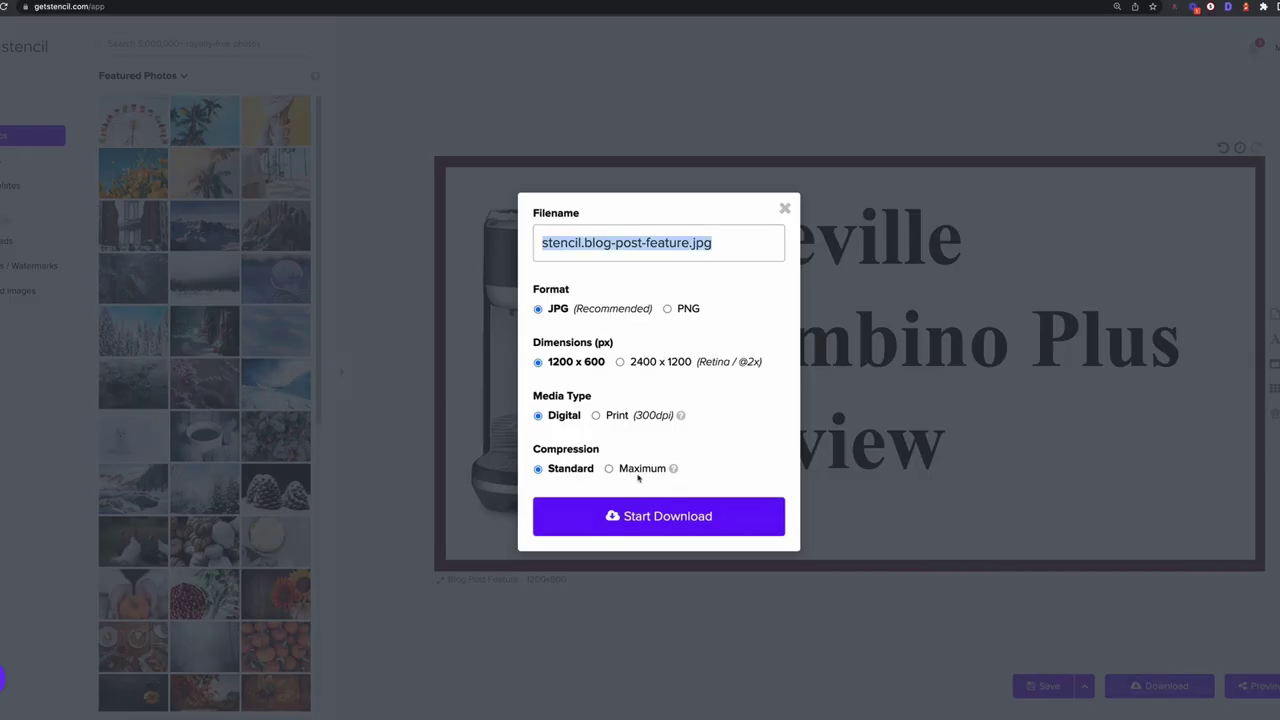
pyautogui.click(634, 470)
pyautogui.moveTo(688, 244); pyautogui.dragTo(512, 244)
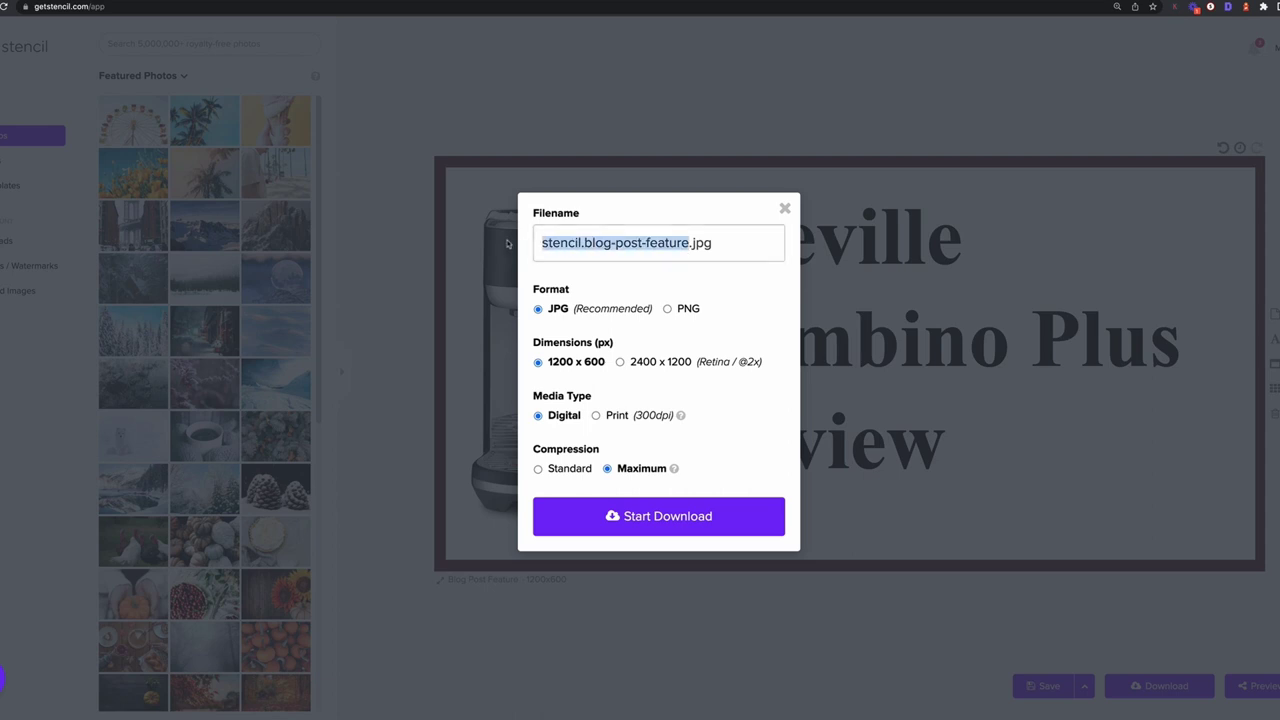
pyautogui.write('Breville Bambino Plus')
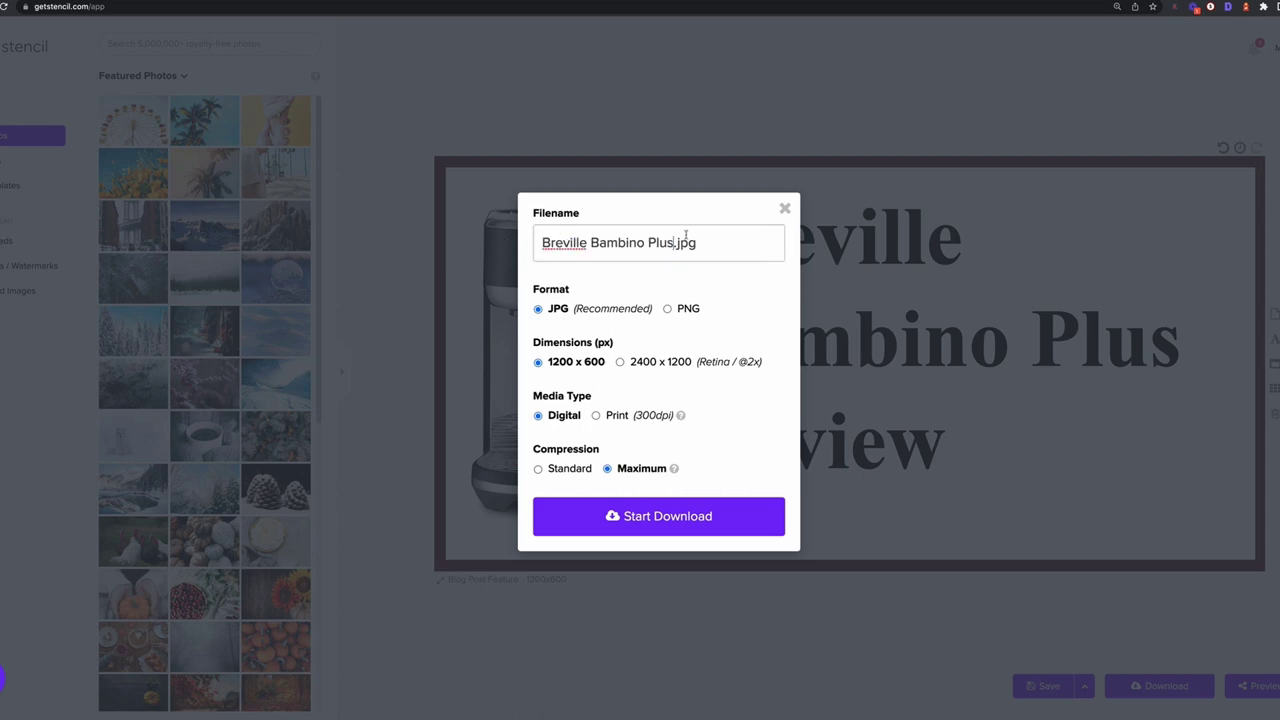
pyautogui.write('review')
pyautogui.click(652, 516)
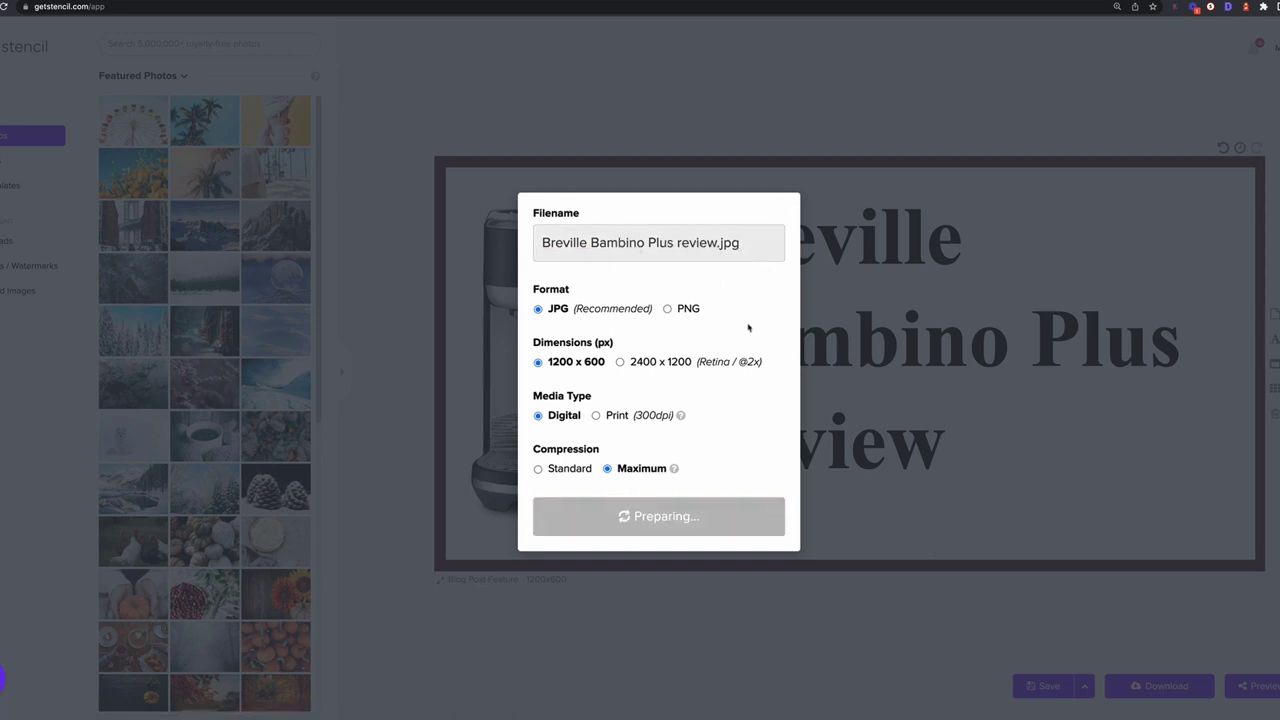
# Add an empty paragraph at the top of the post and upload the Breville Bambino Plus banner JPG.
pyautogui.hotkey('ctrl', 'Tab')
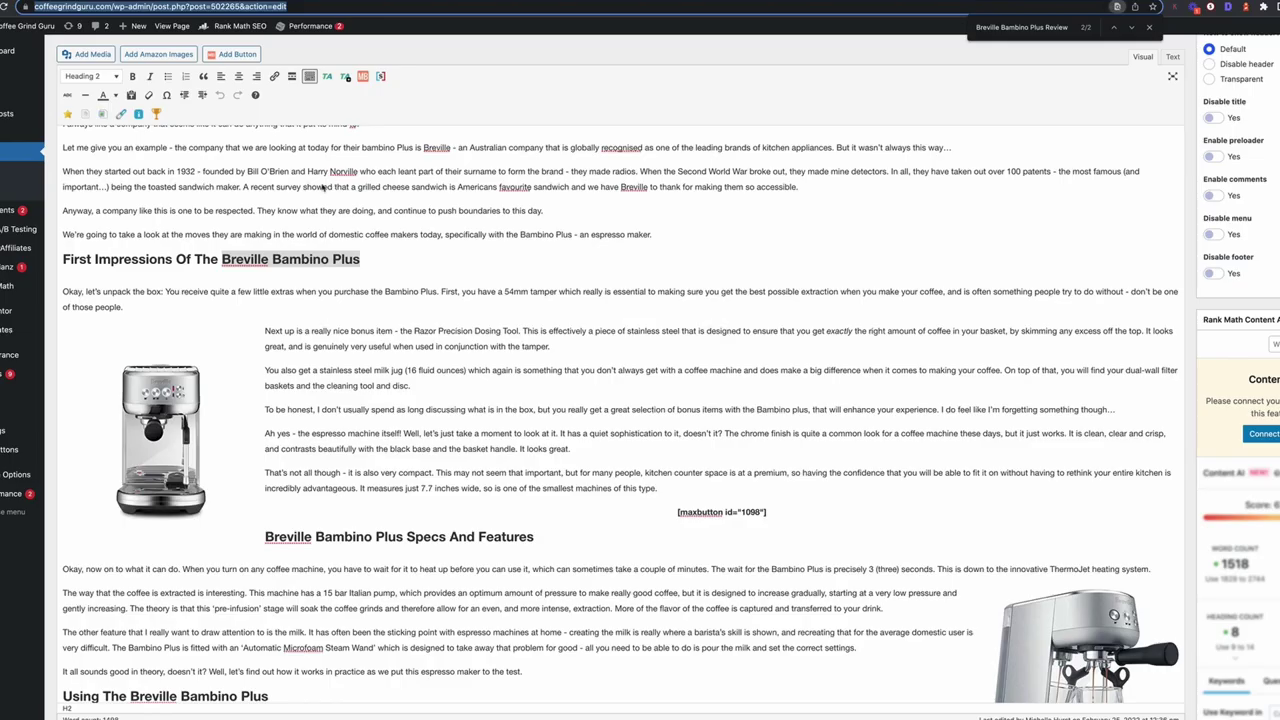
pyautogui.scroll(-5, 275, 237)
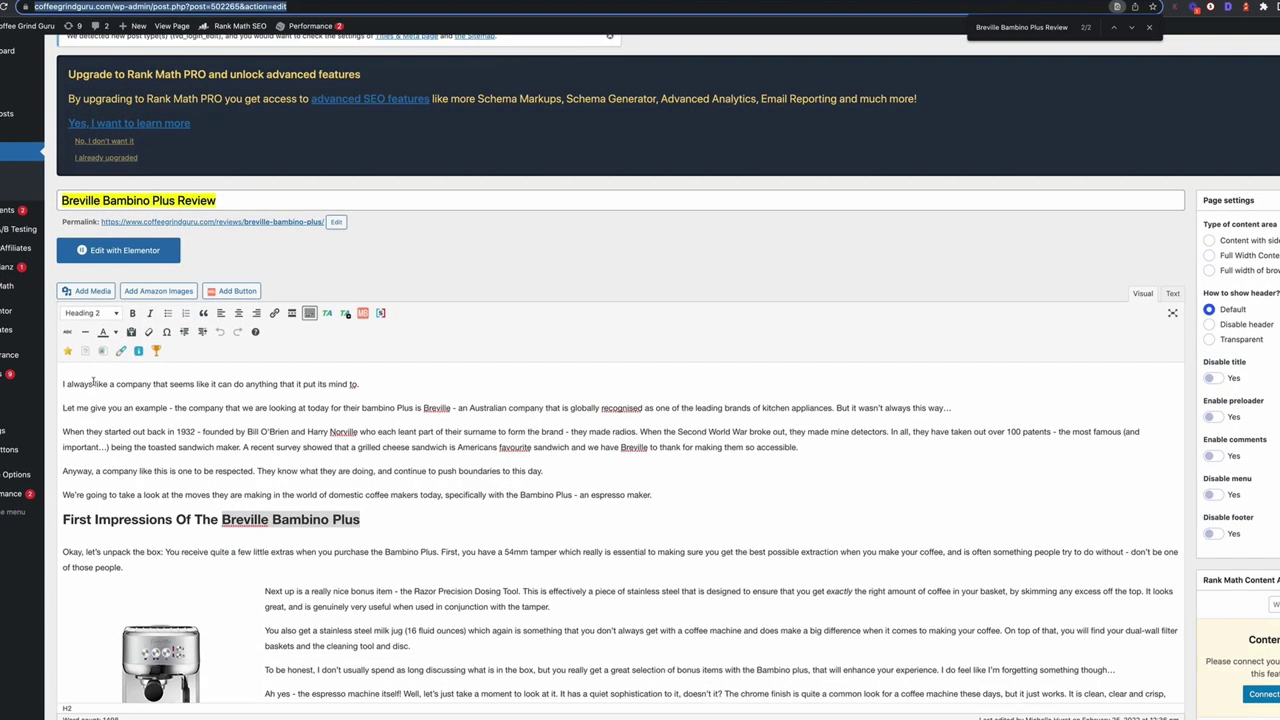
pyautogui.press('Return')
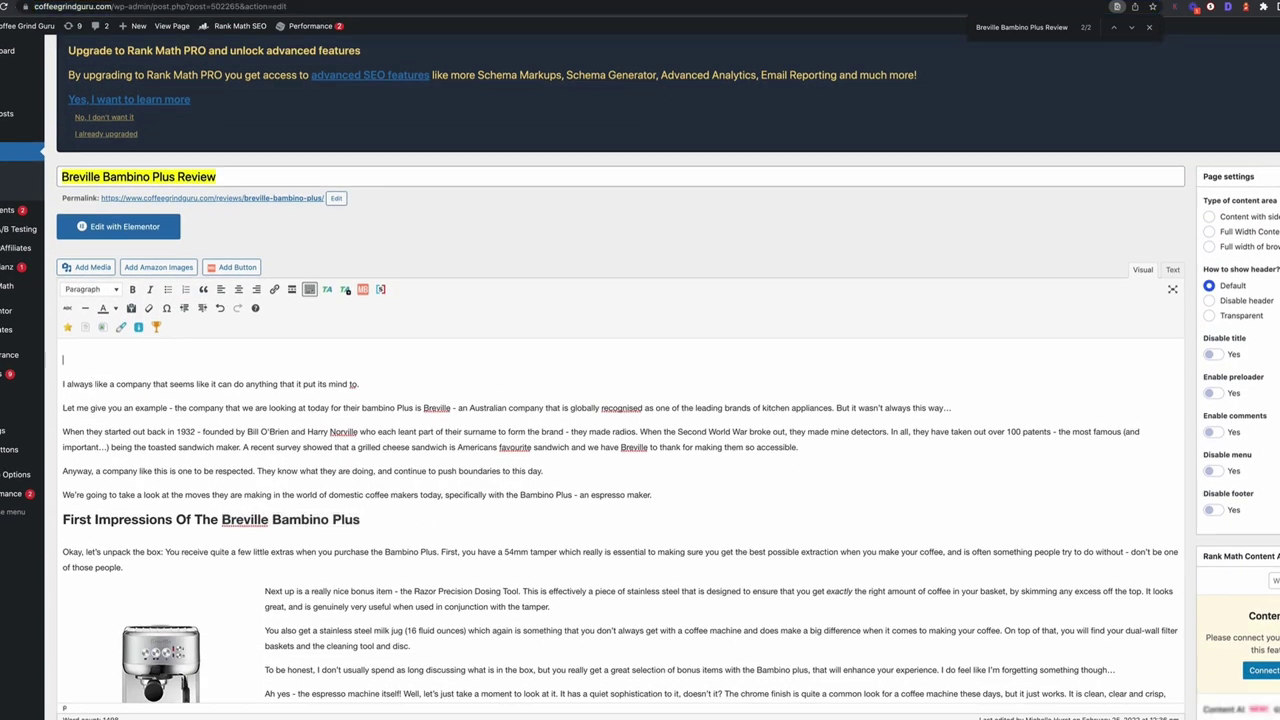
pyautogui.click(90, 267)
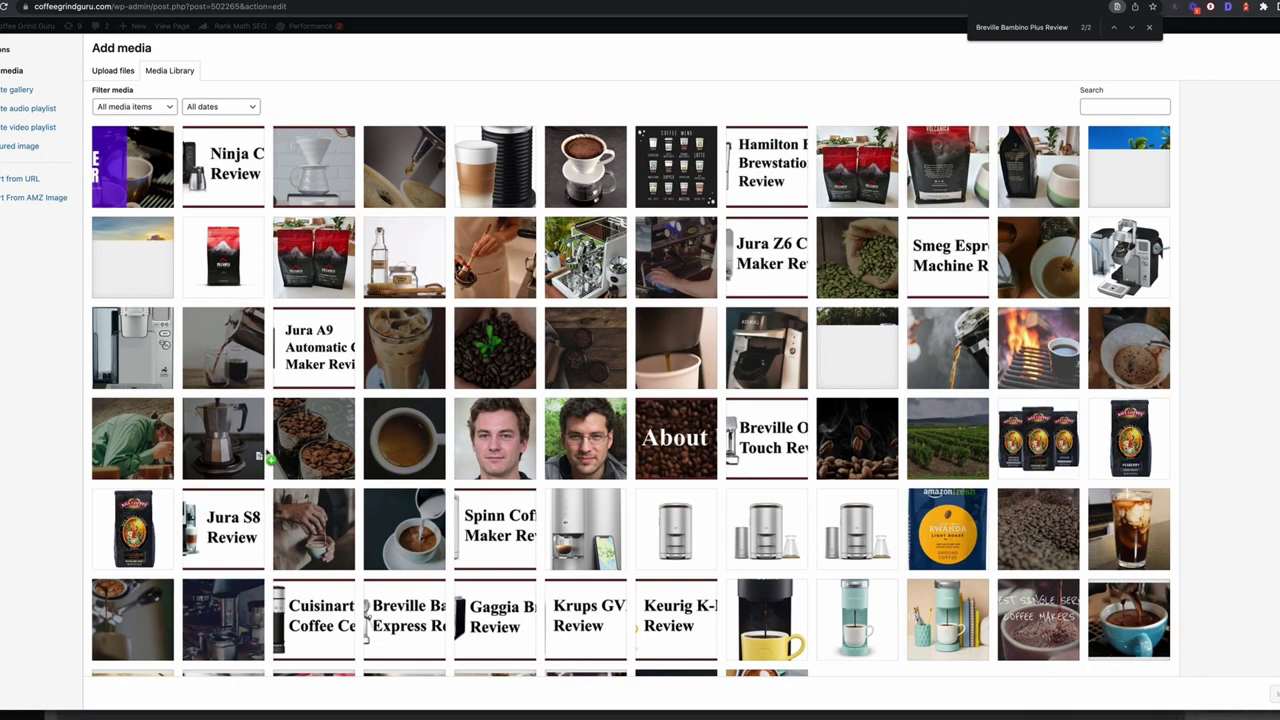
pyautogui.moveTo(268, 456); pyautogui.dragTo(275, 448)
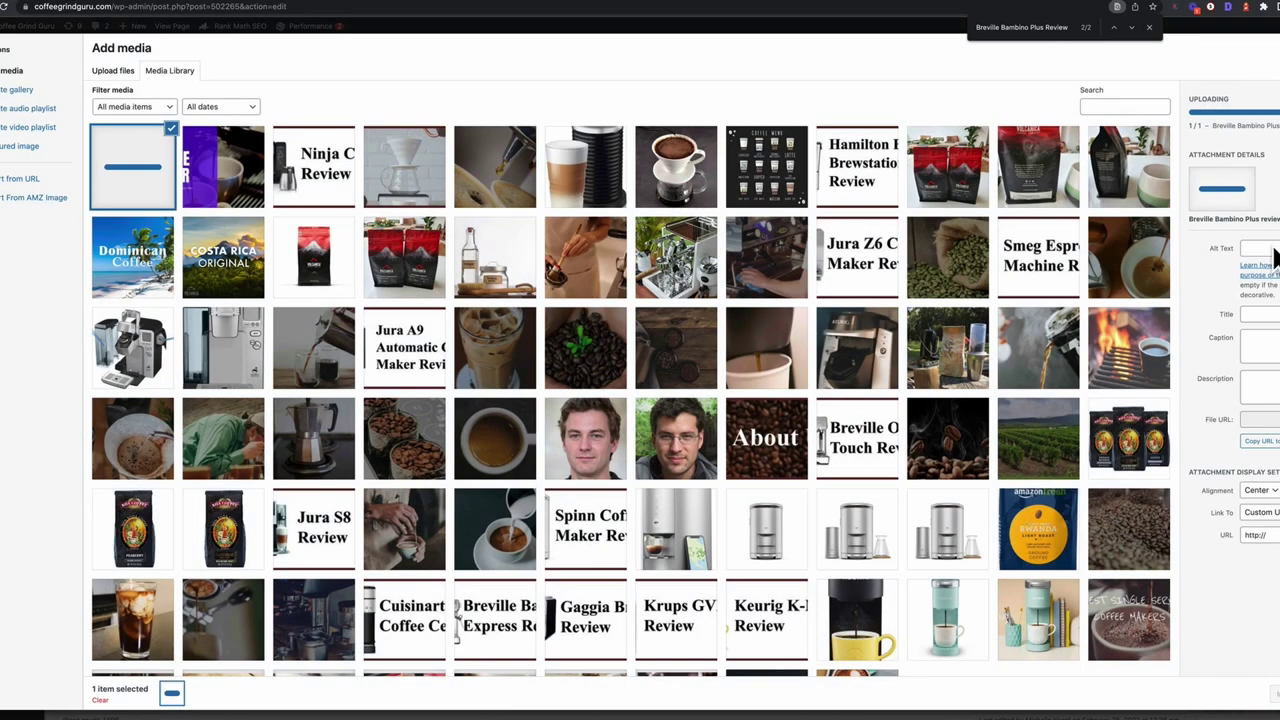
# Set the banner's alt text to 'Breville Bambino Plus featured image' and insert it into the post.
pyautogui.moveTo(1245, 297); pyautogui.dragTo(1279, 296)
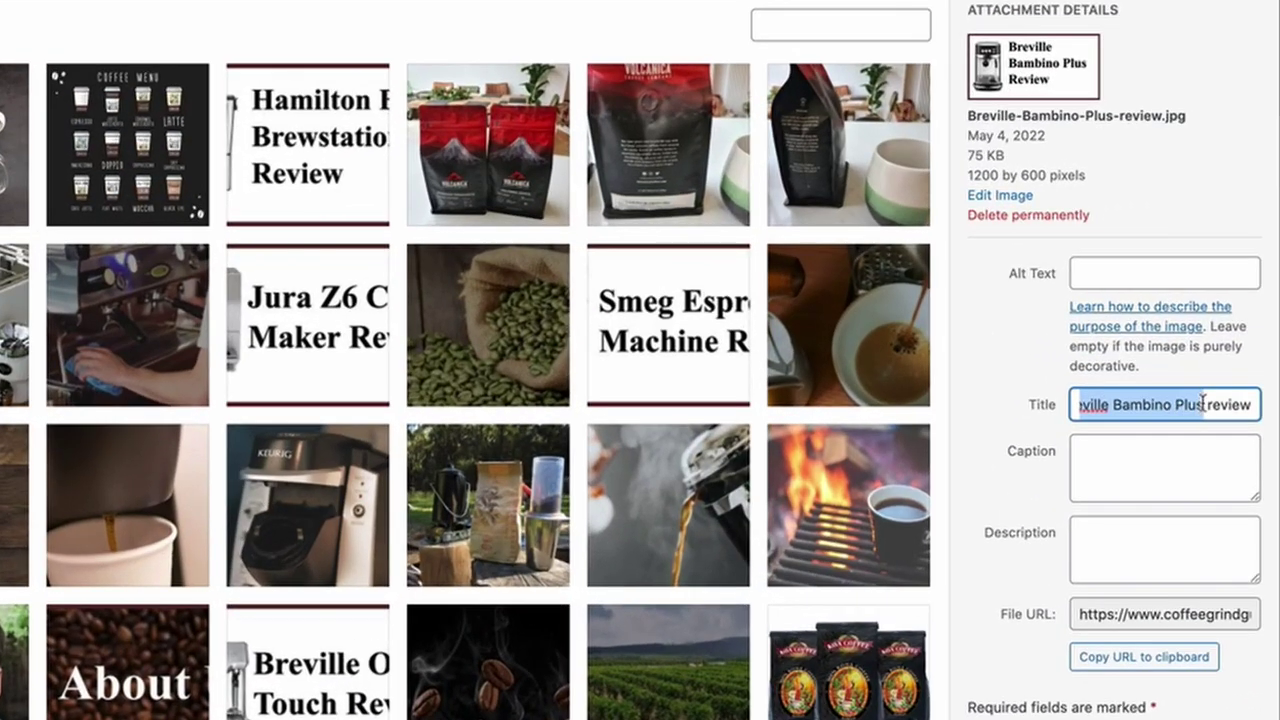
pyautogui.press('super+c')
pyautogui.click(1123, 270)
pyautogui.press('super+v')
pyautogui.write('featured')
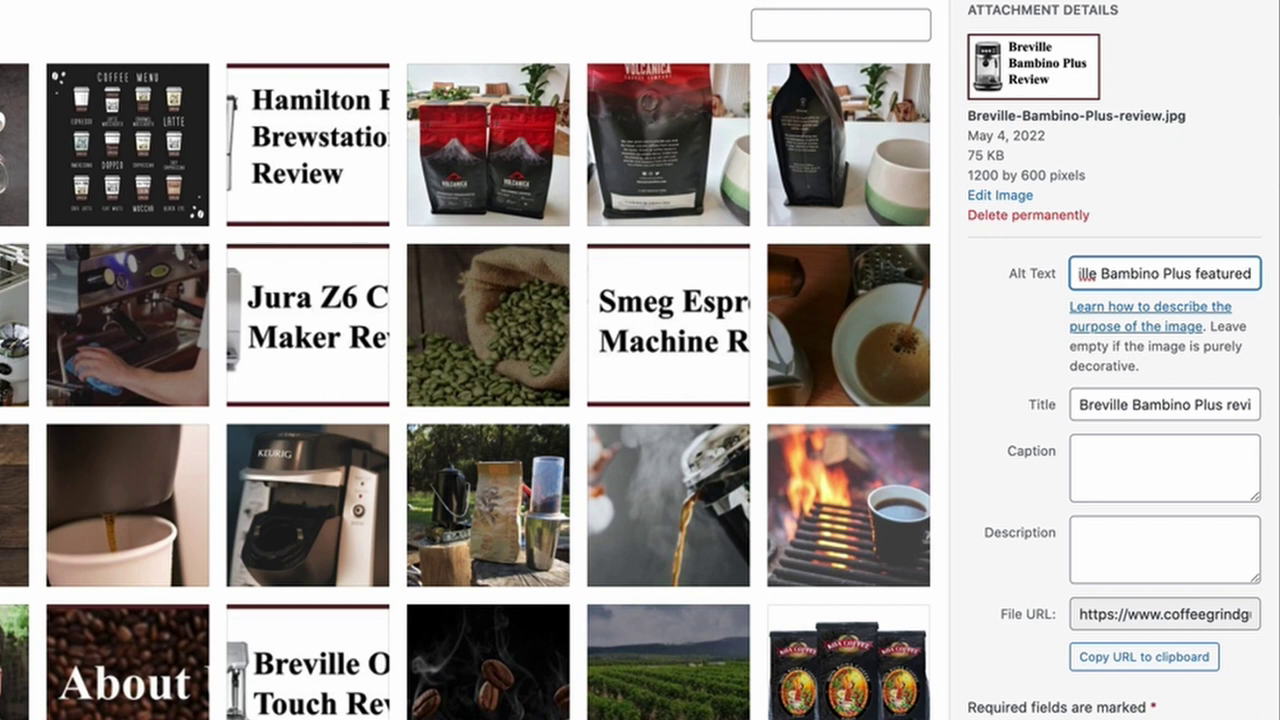
pyautogui.write(' image')
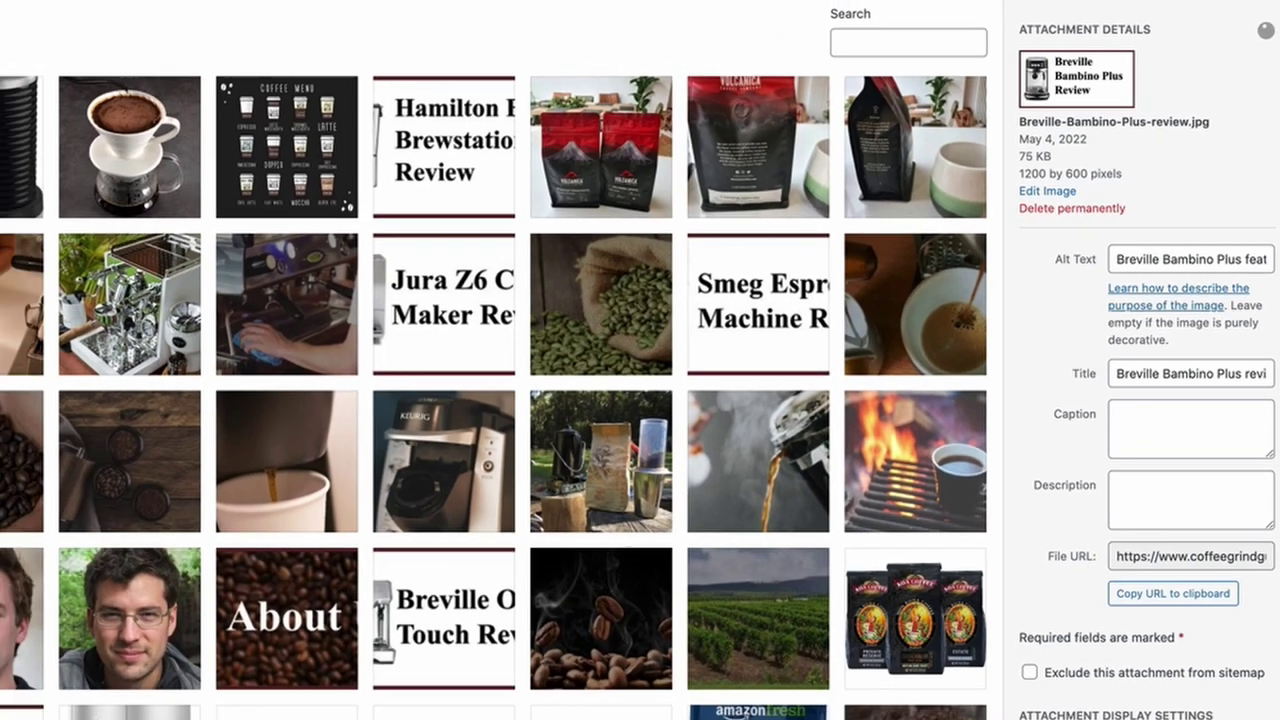
pyautogui.click(1200, 712)
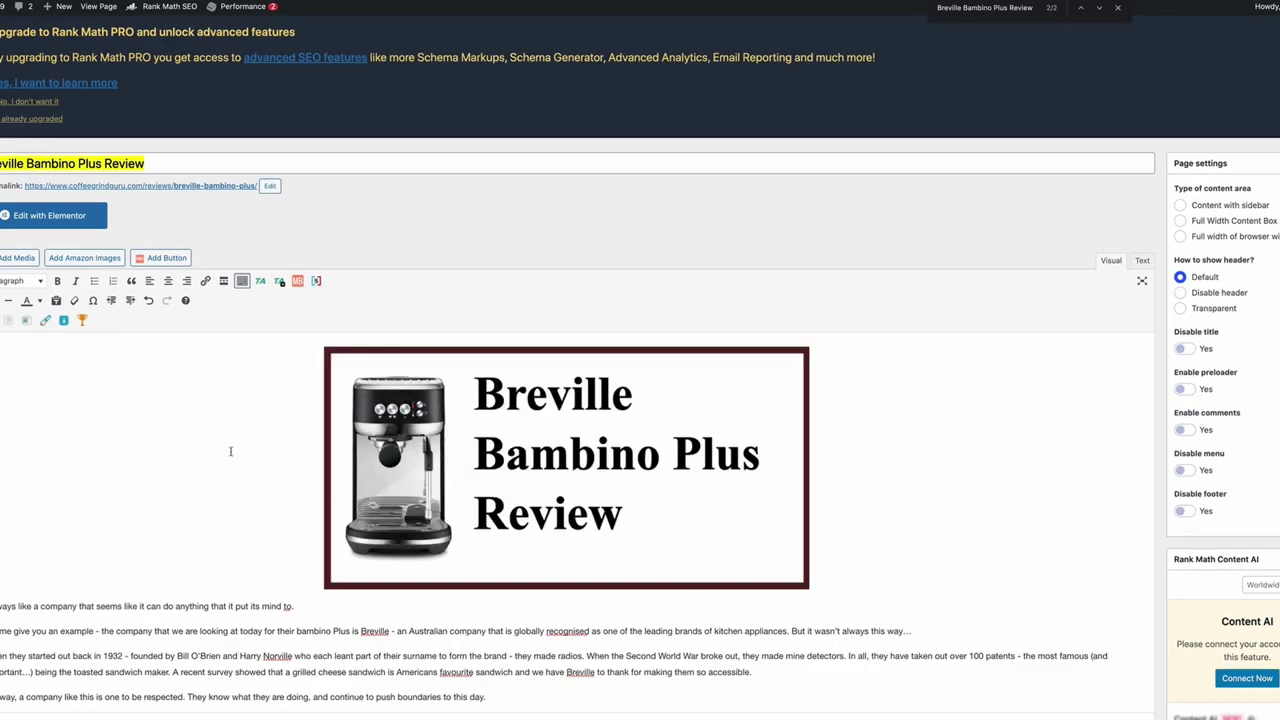
# Turn on bold italic and begin the intro line 'Our Resident Coffee Expert takes a look at this'.
pyautogui.scroll(-3, 231, 450)
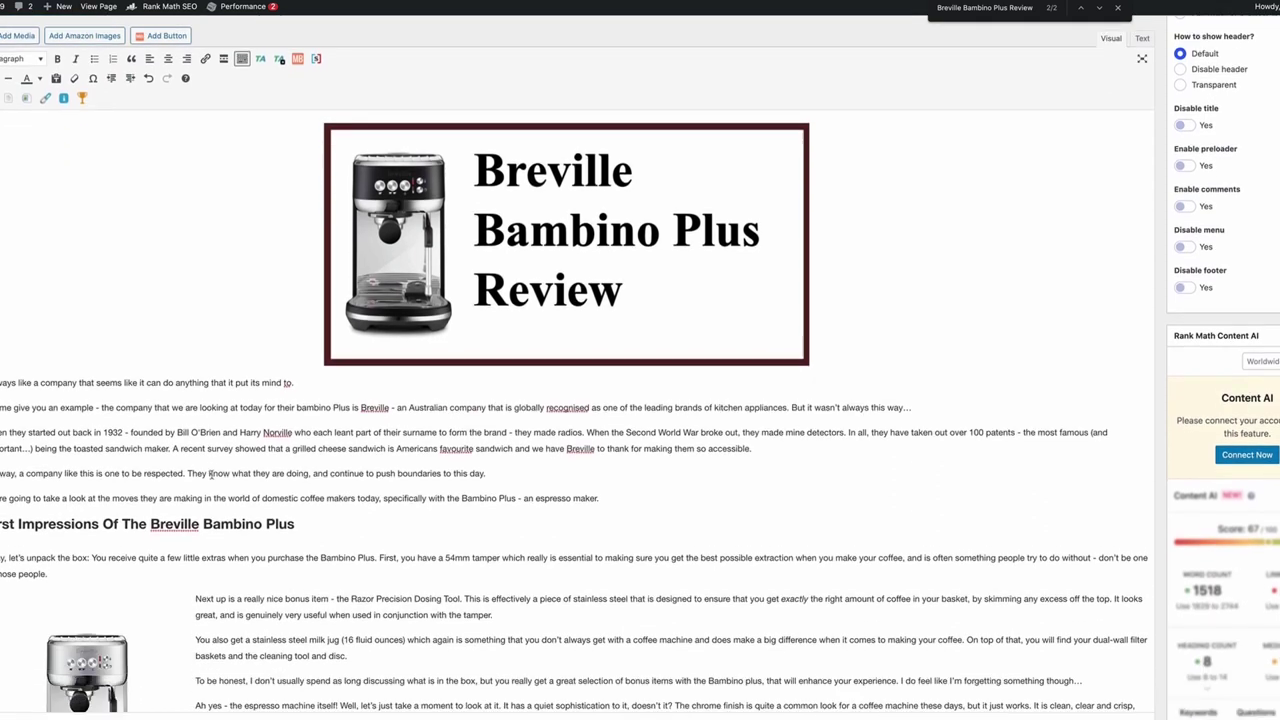
pyautogui.scroll(3, 248, 349)
pyautogui.scroll(1, 270, 347)
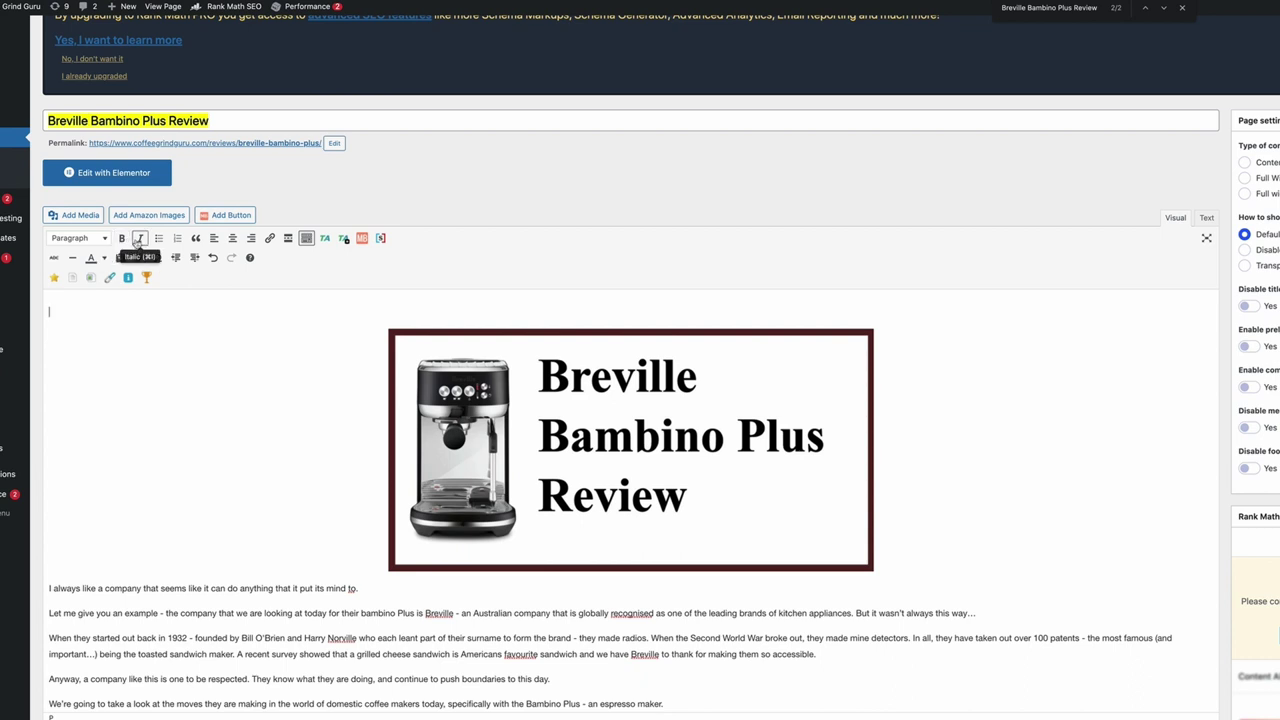
pyautogui.click(141, 239)
pyautogui.click(121, 238)
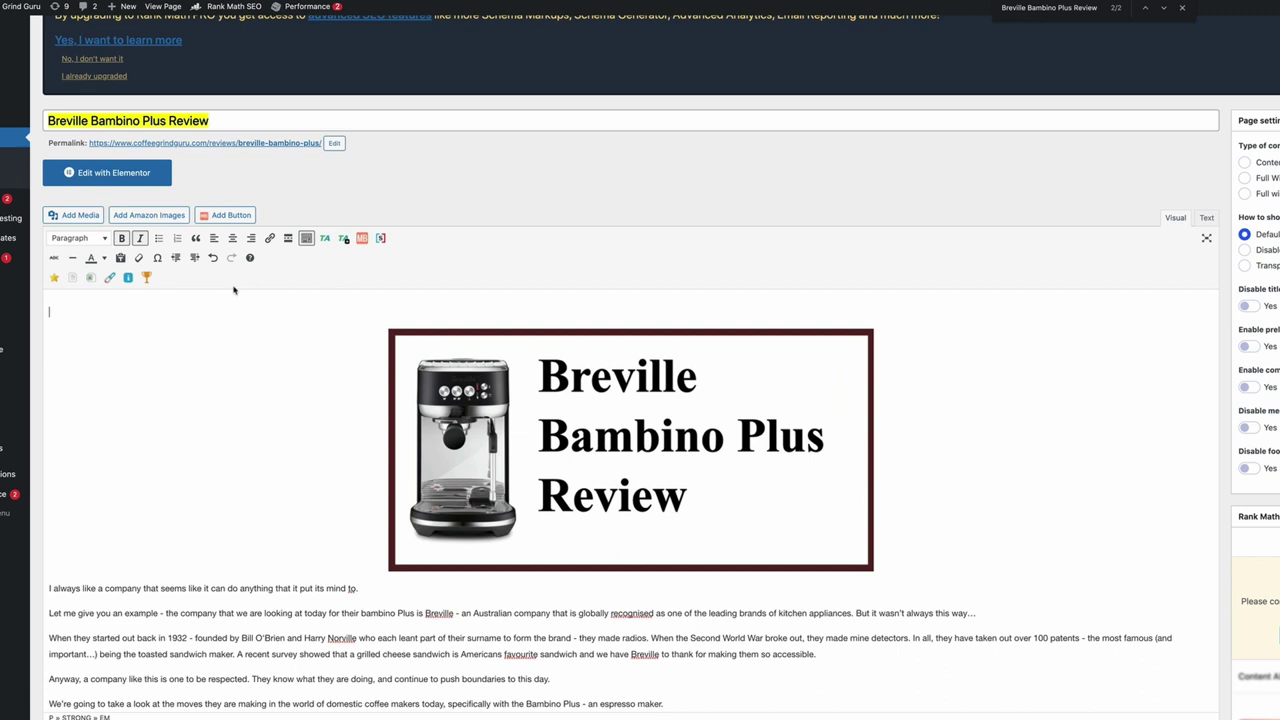
pyautogui.write('Al')
pyautogui.write('Our Resi')
pyautogui.write('dent CCo')
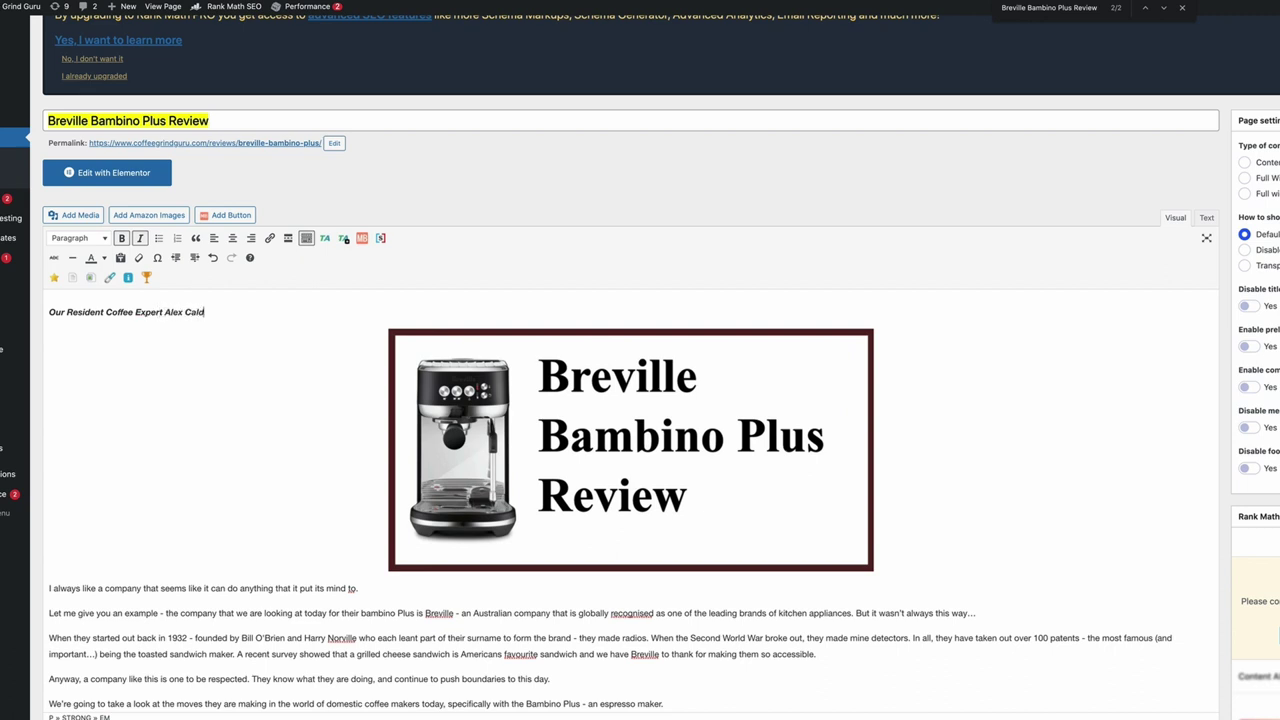
pyautogui.write('er takes a look at this')
# Finish the intro with 'popular espresso maker in our Breville Bambino Plus review. Read on…' and select it.
pyautogui.scroll(-3, 251, 528)
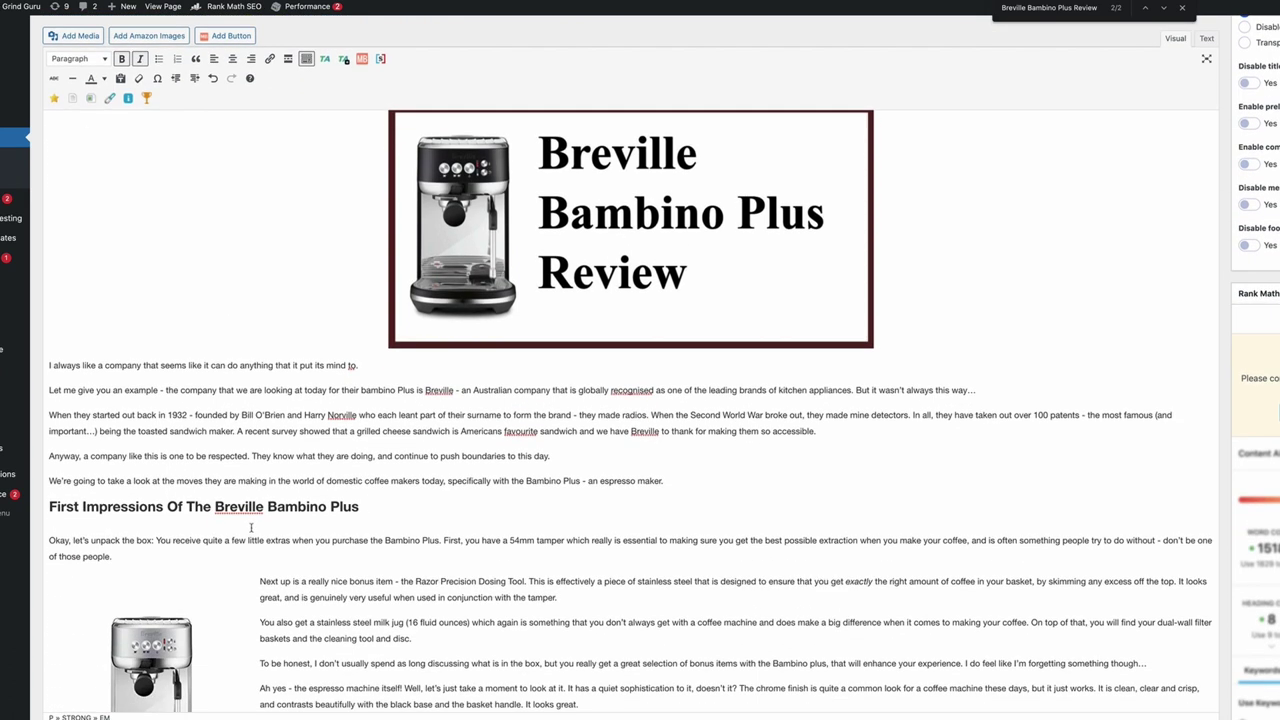
pyautogui.scroll(-1, 251, 528)
pyautogui.scroll(2, 251, 528)
pyautogui.scroll(3, 314, 384)
pyautogui.write('popular espresso make')
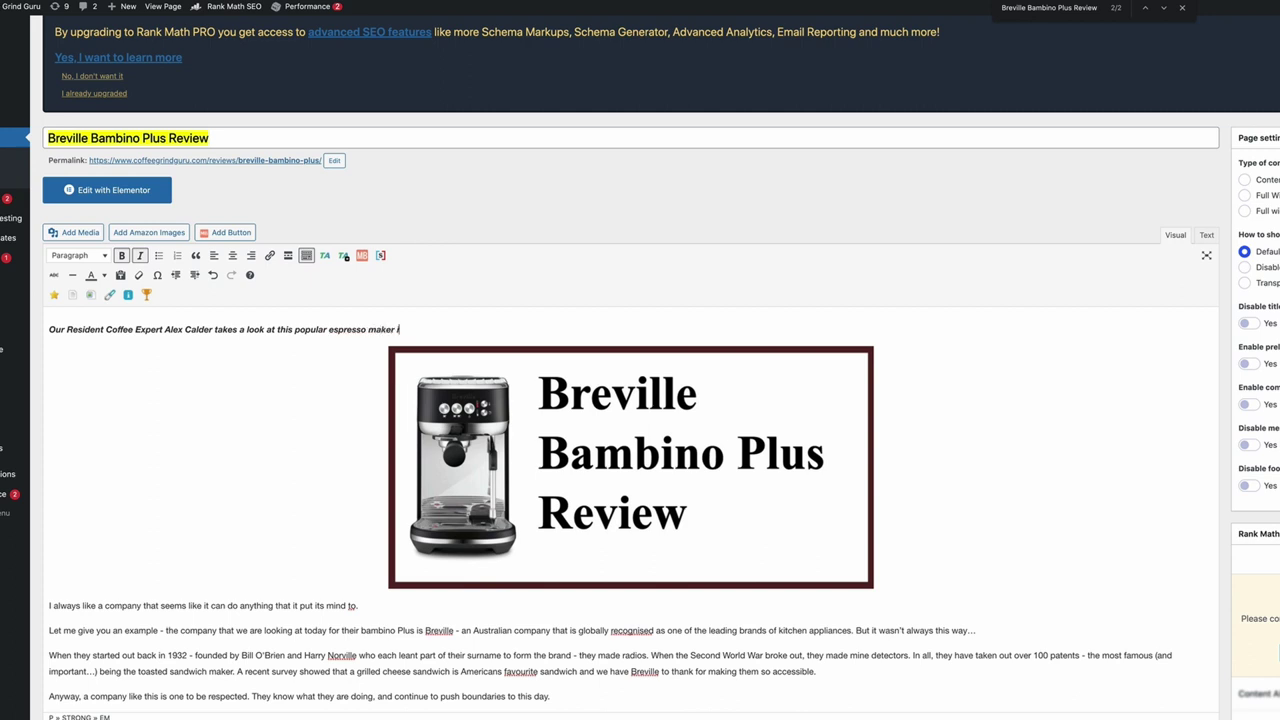
pyautogui.write('r in our')
pyautogui.hotkey('ctrl', 'v')
pyautogui.write('review.')
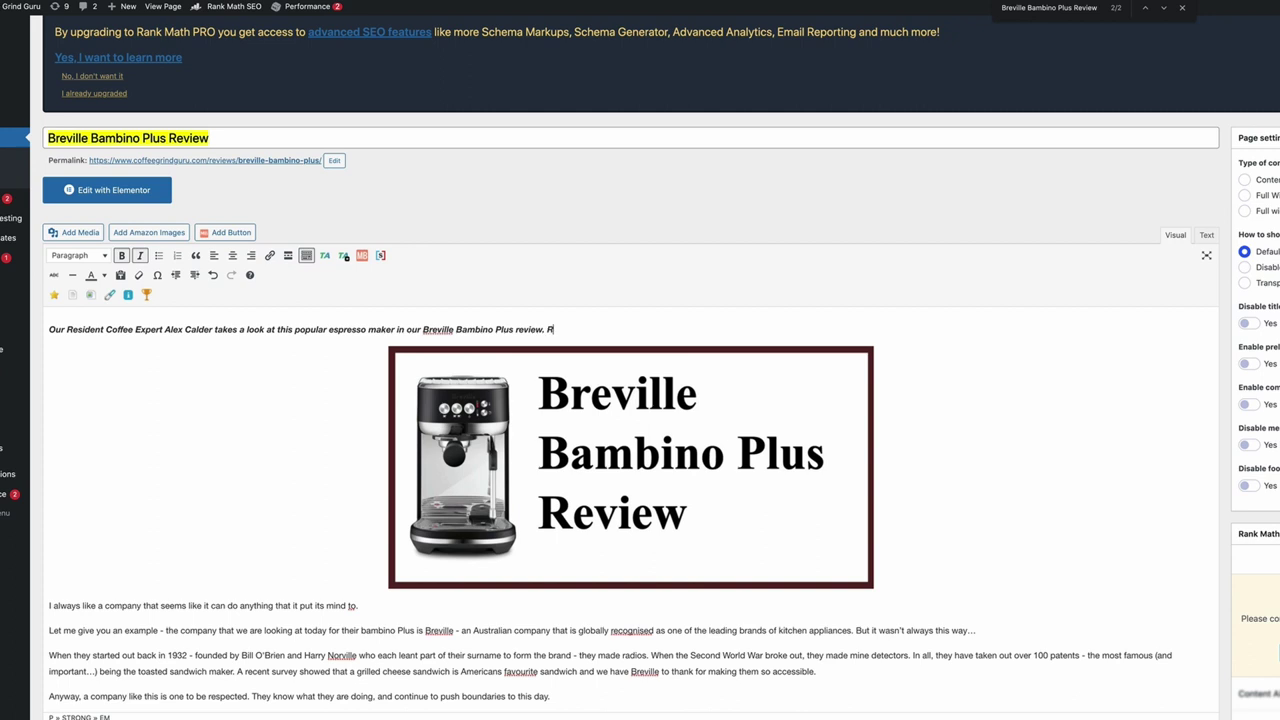
pyautogui.write(' Read on to find out if it suits your needs...')
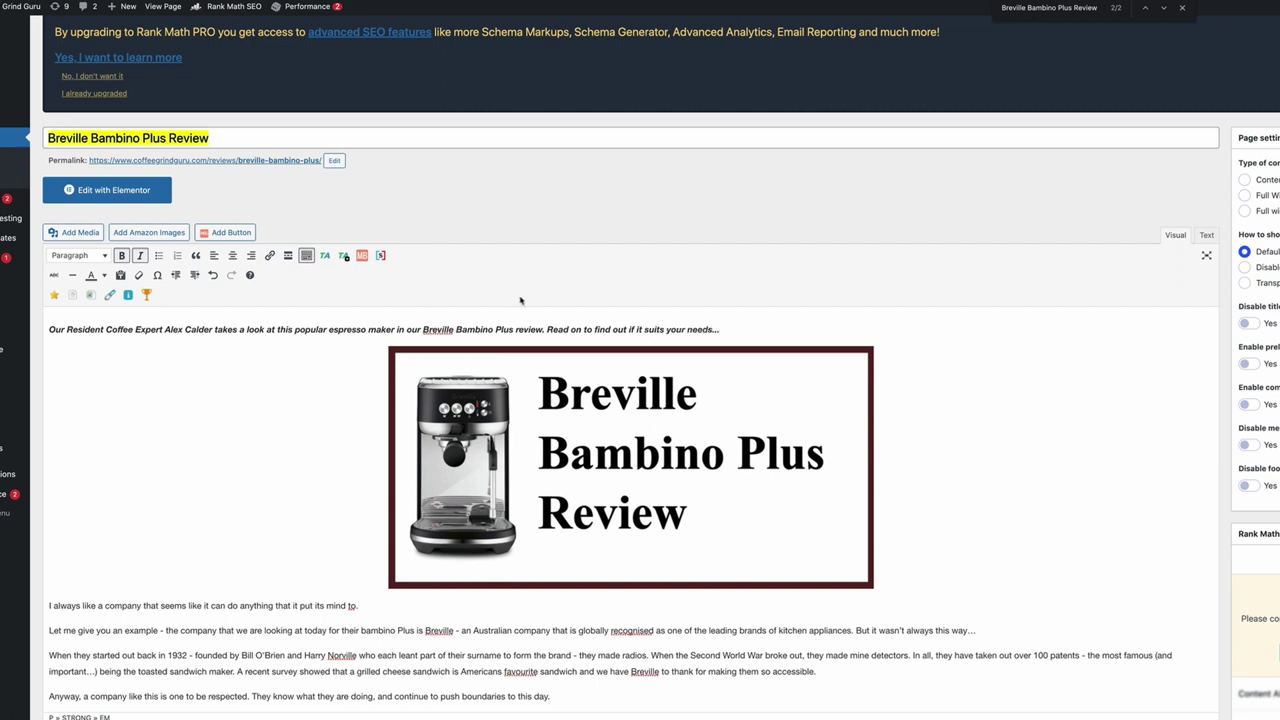
pyautogui.tripleClick(166, 329)
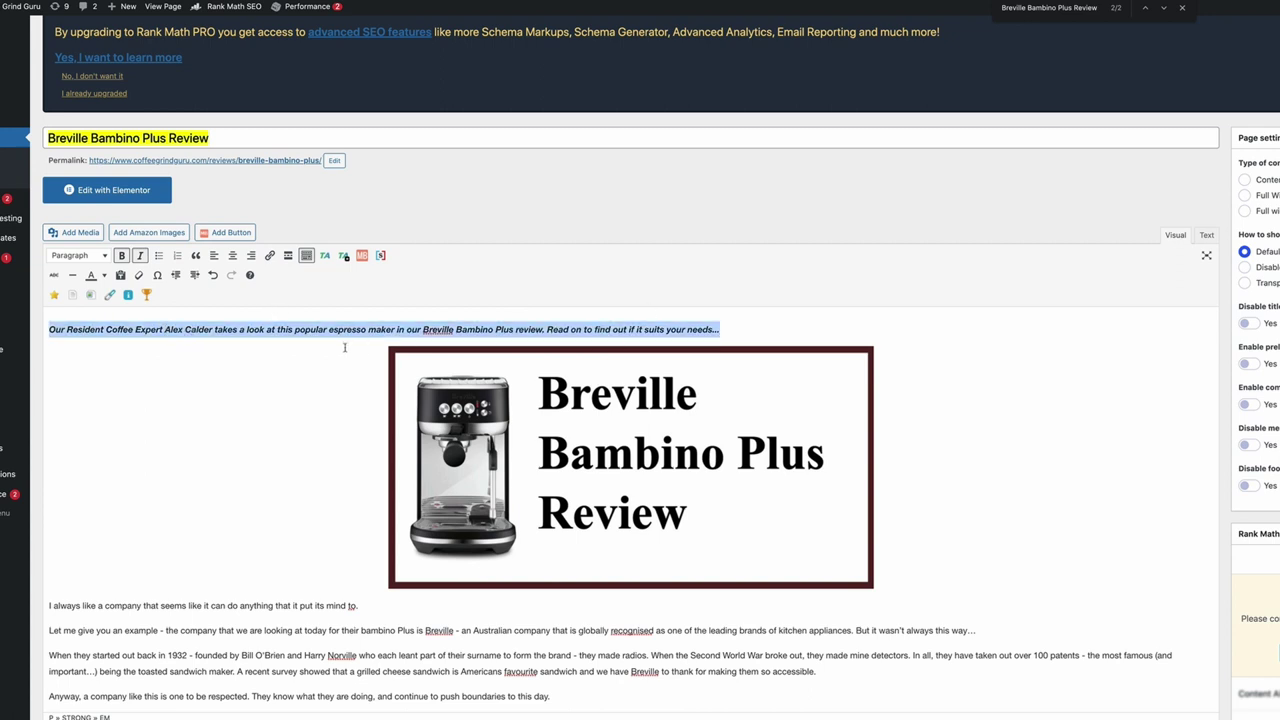
# After 'an espresso maker.', add 'Find out how it stacks up against the competition in our Breville Bambino Plus review'.
pyautogui.scroll(-5, 345, 350)
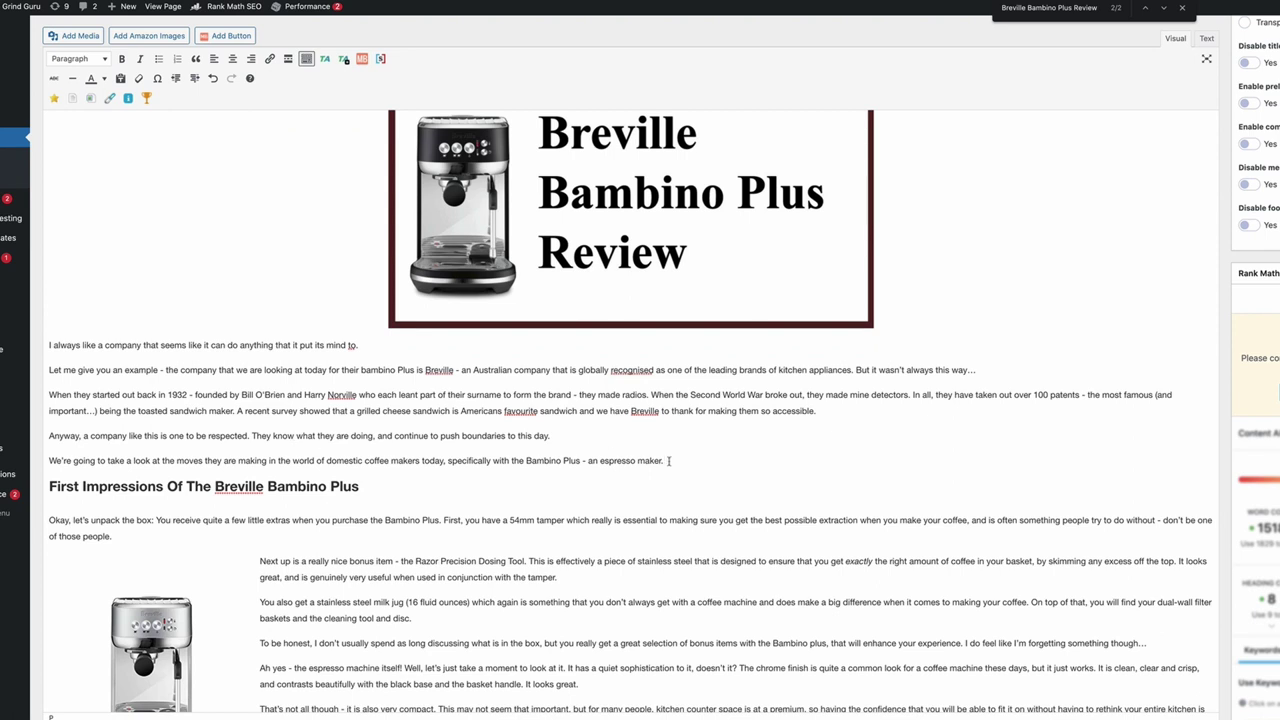
pyautogui.click(669, 460)
pyautogui.scroll(-2, 177, 457)
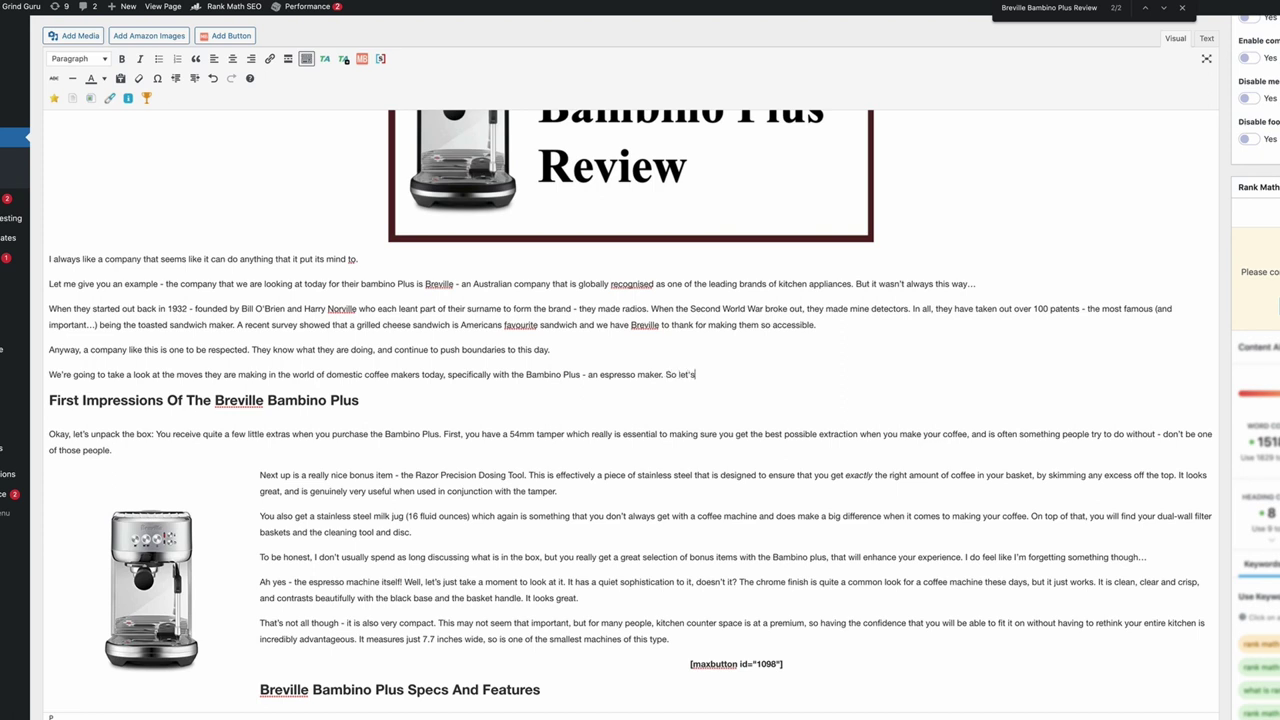
pyautogui.write('d out how it stacks up against the')
pyautogui.write('competition in')
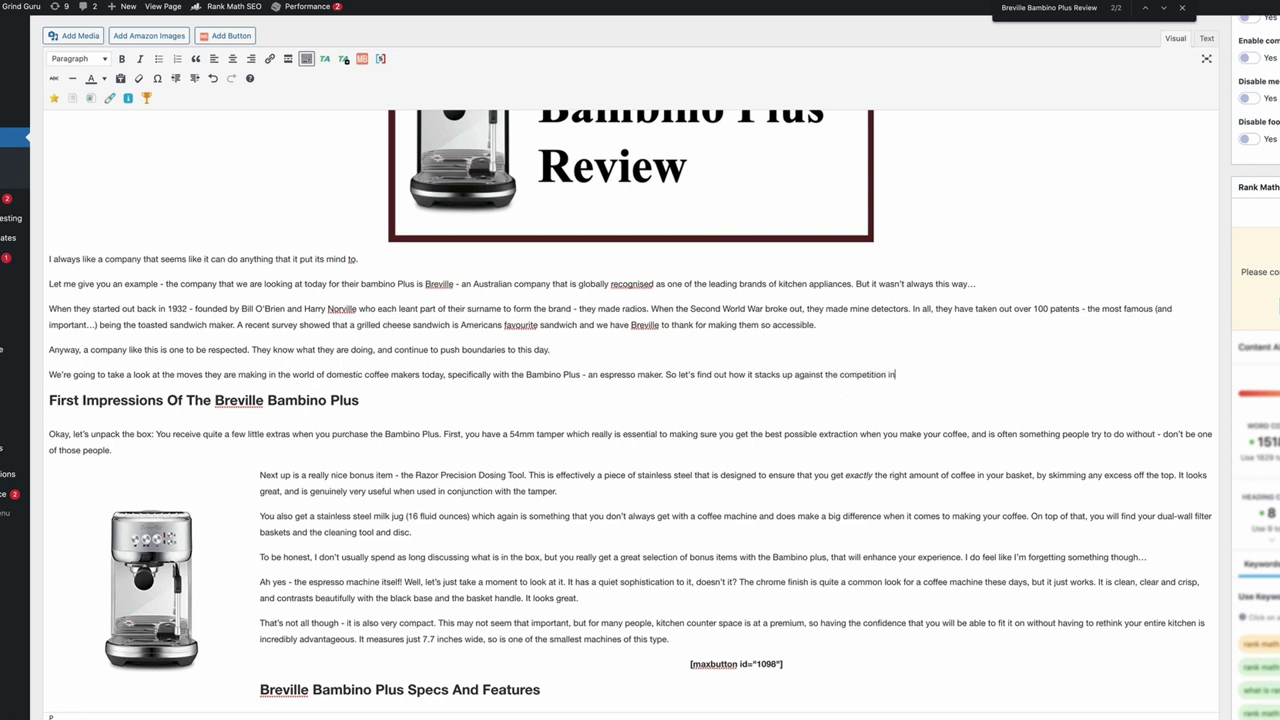
pyautogui.write(' our')
pyautogui.write('Breville Bambino Plus')
# Check the formatting of the First Impressions and Why Choose H2 headings.
pyautogui.click(221, 401)
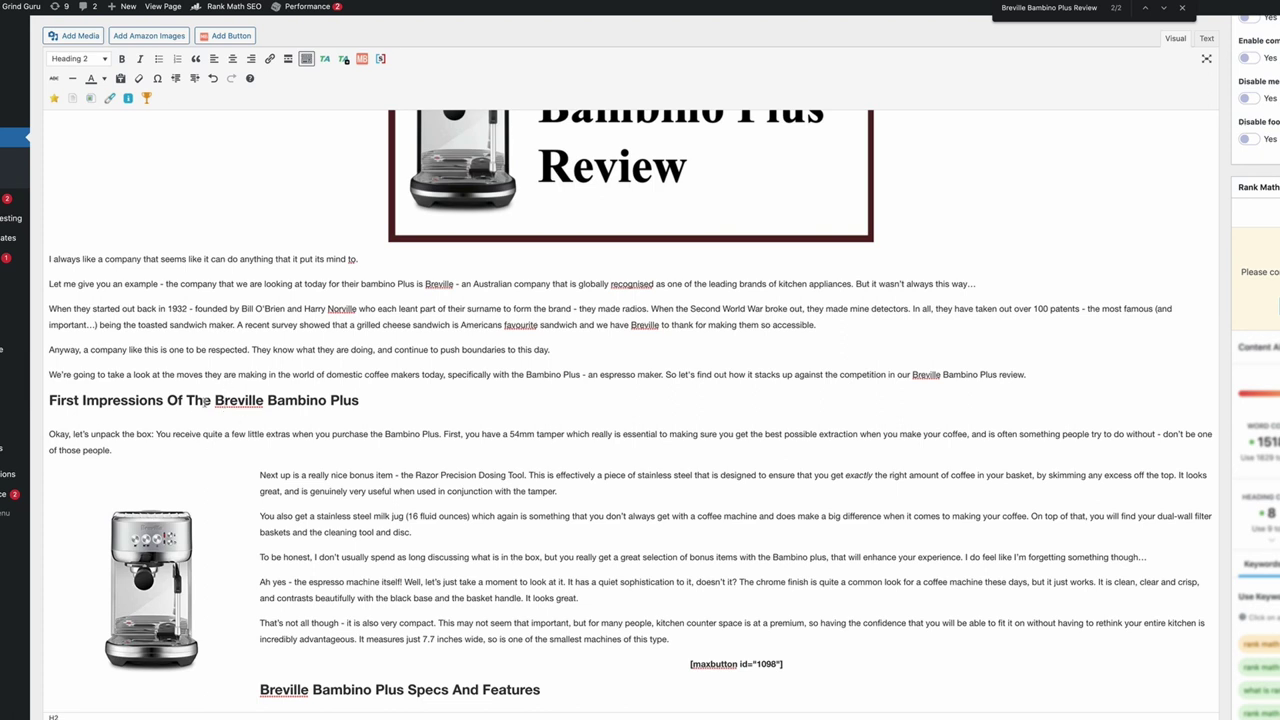
pyautogui.moveTo(216, 400); pyautogui.dragTo(358, 400)
pyautogui.scroll(-3, 395, 471)
pyautogui.scroll(-1, 395, 471)
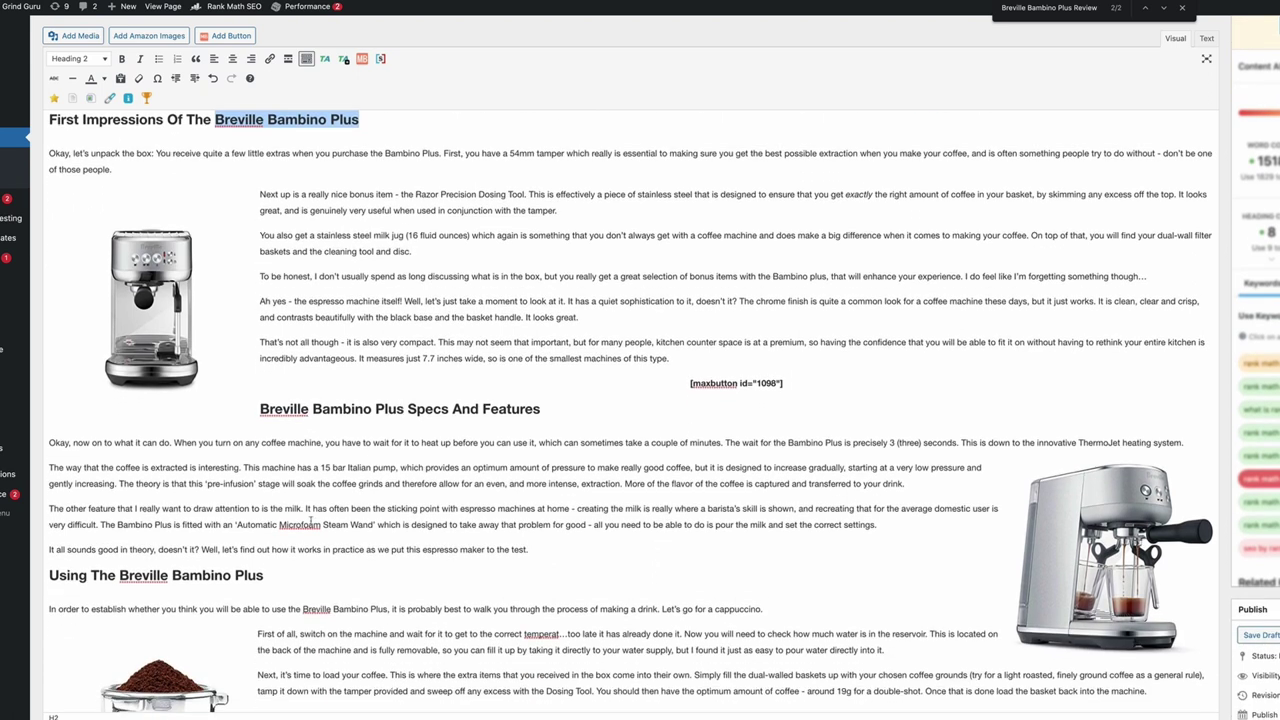
pyautogui.scroll(-1, 263, 540)
pyautogui.scroll(-7, 234, 511)
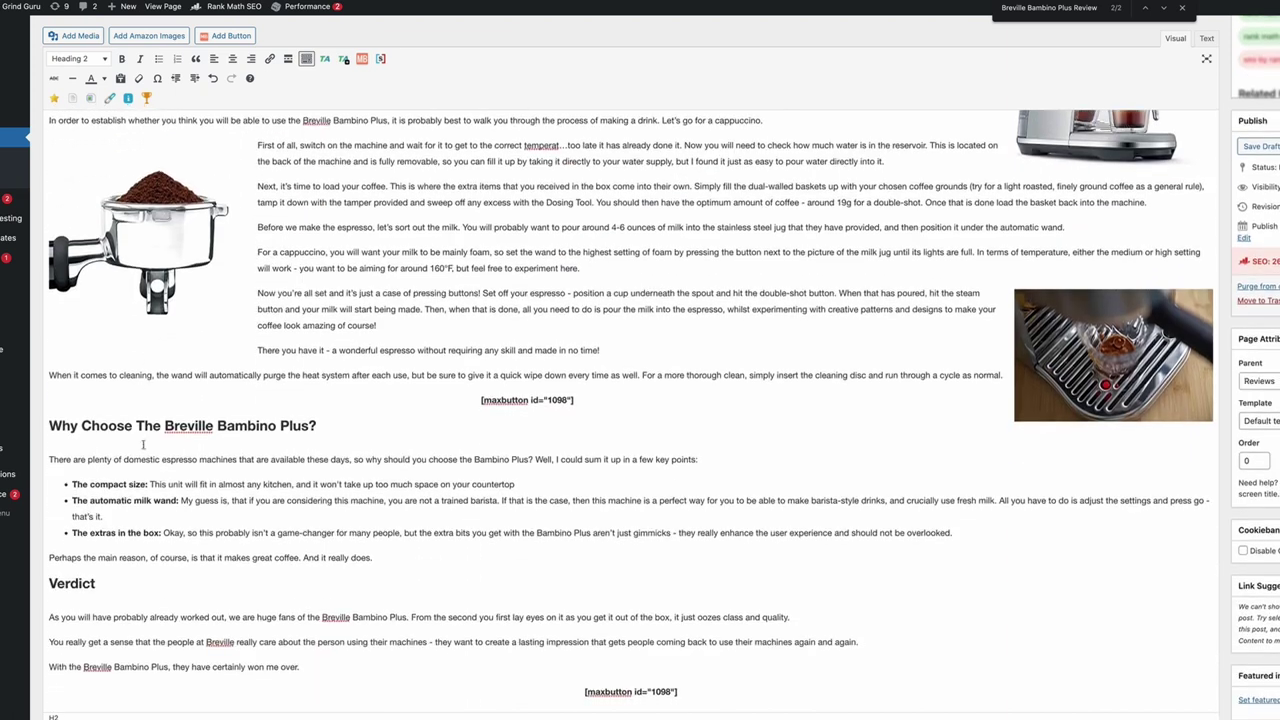
pyautogui.click(142, 441)
pyautogui.click(152, 425)
pyautogui.scroll(-1, 152, 425)
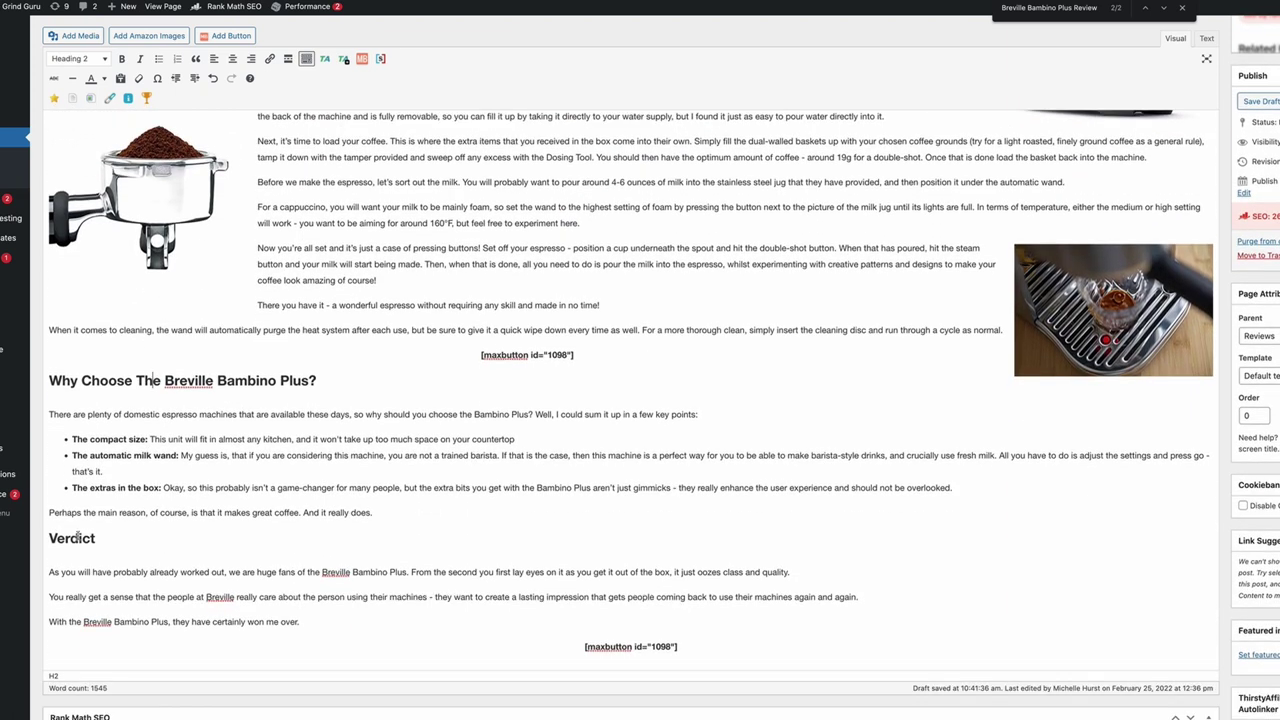
# In the opening paragraphs, replace the s in 'recognised' with z and remove the u from 'favourite'.
pyautogui.scroll(20, 300, 512)
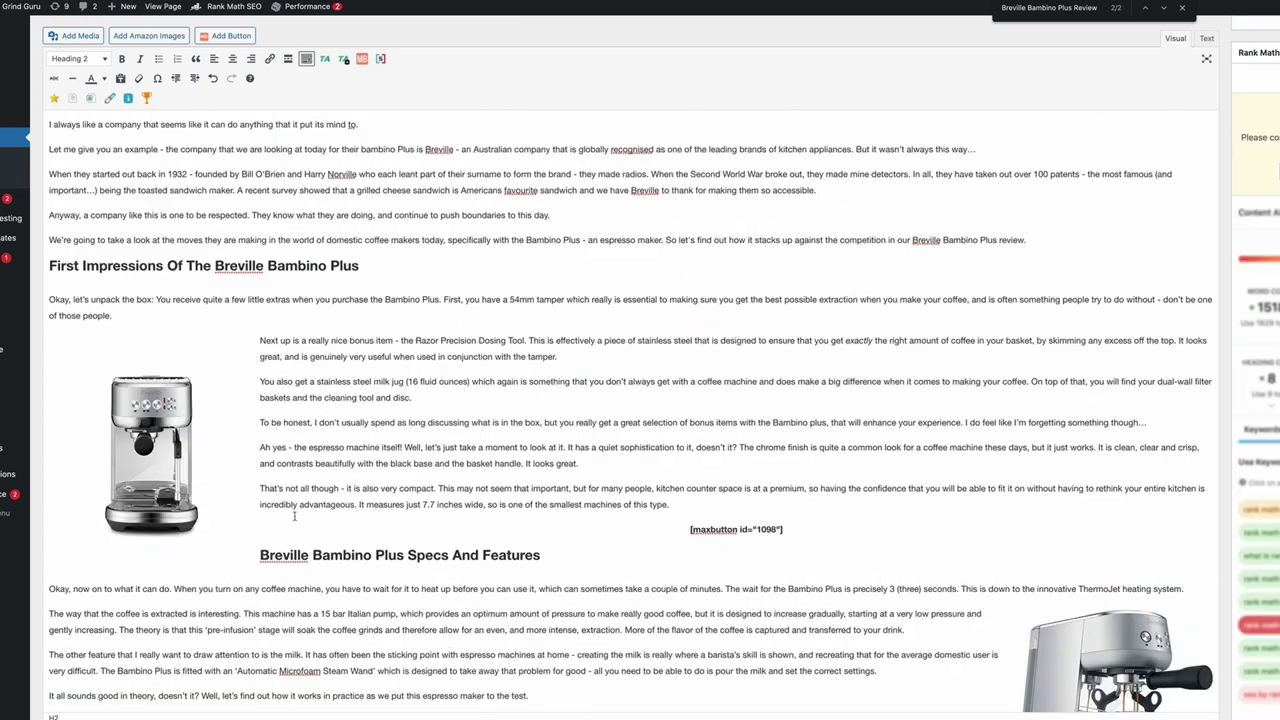
pyautogui.scroll(-3, 340, 490)
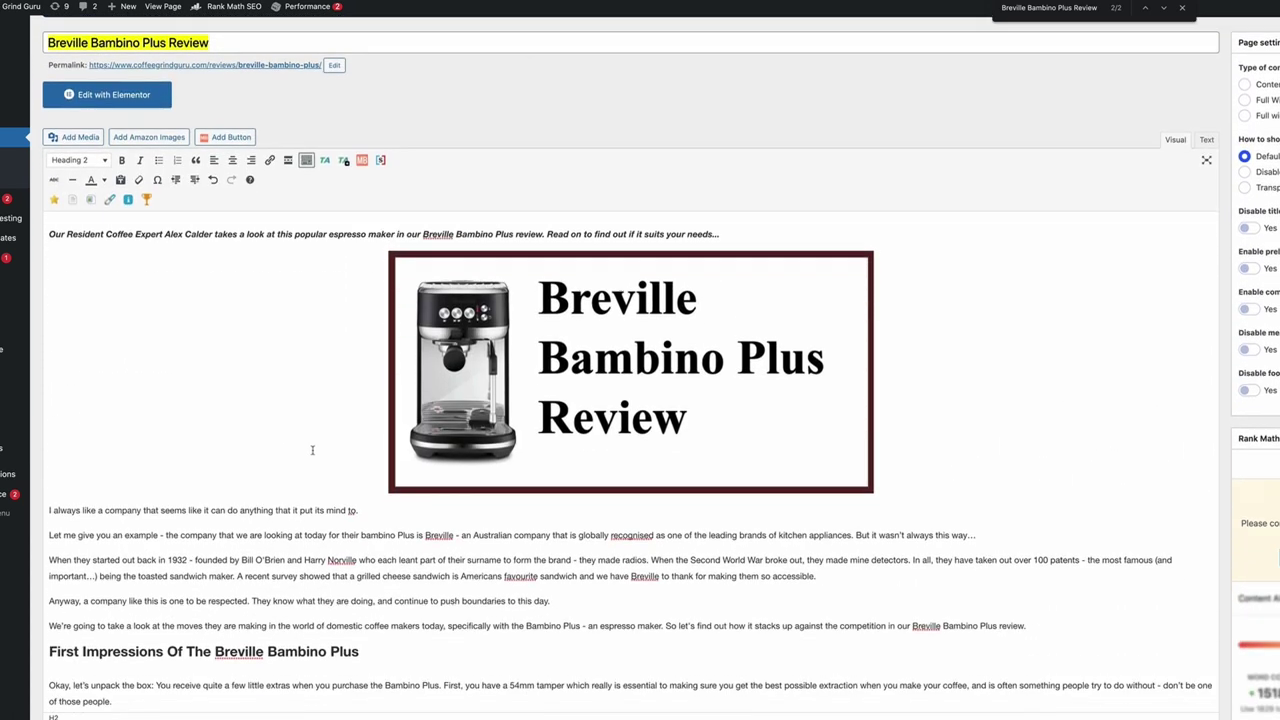
pyautogui.scroll(-1, 355, 473)
pyautogui.scroll(-1, 368, 474)
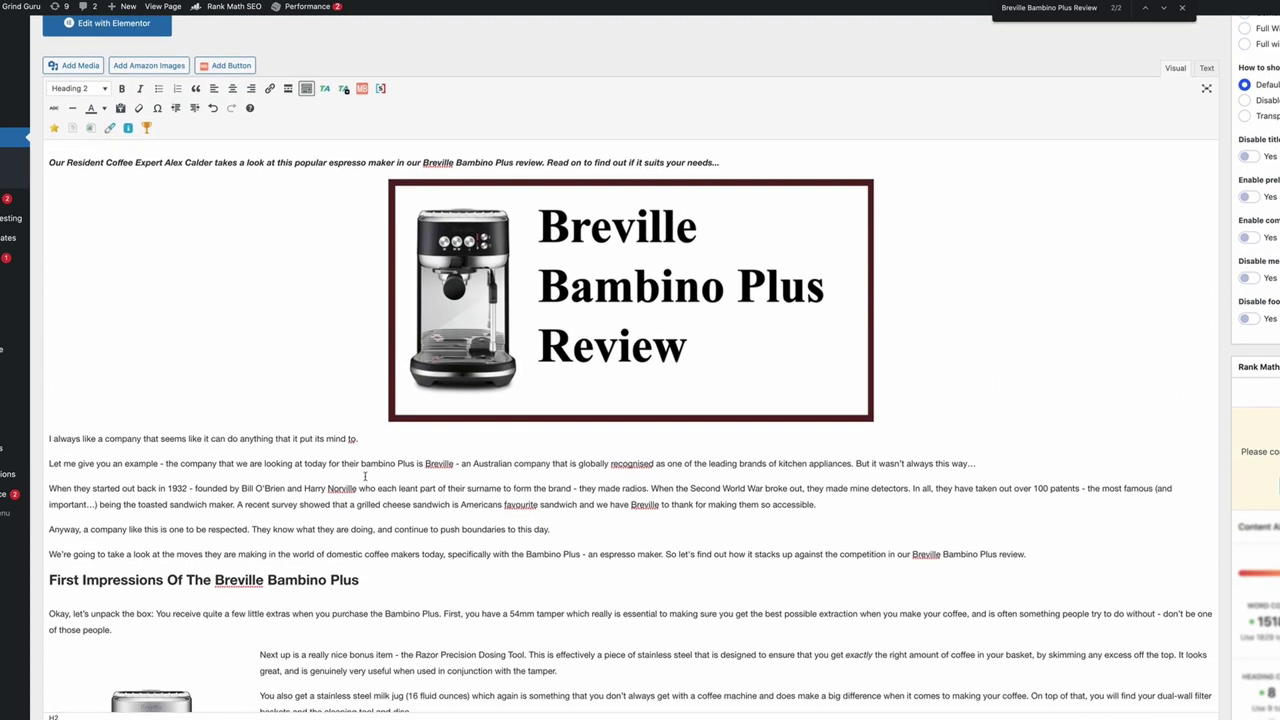
pyautogui.click(636, 463)
pyautogui.press('BackSpace')
pyautogui.write('z')
pyautogui.press('BackSpace')
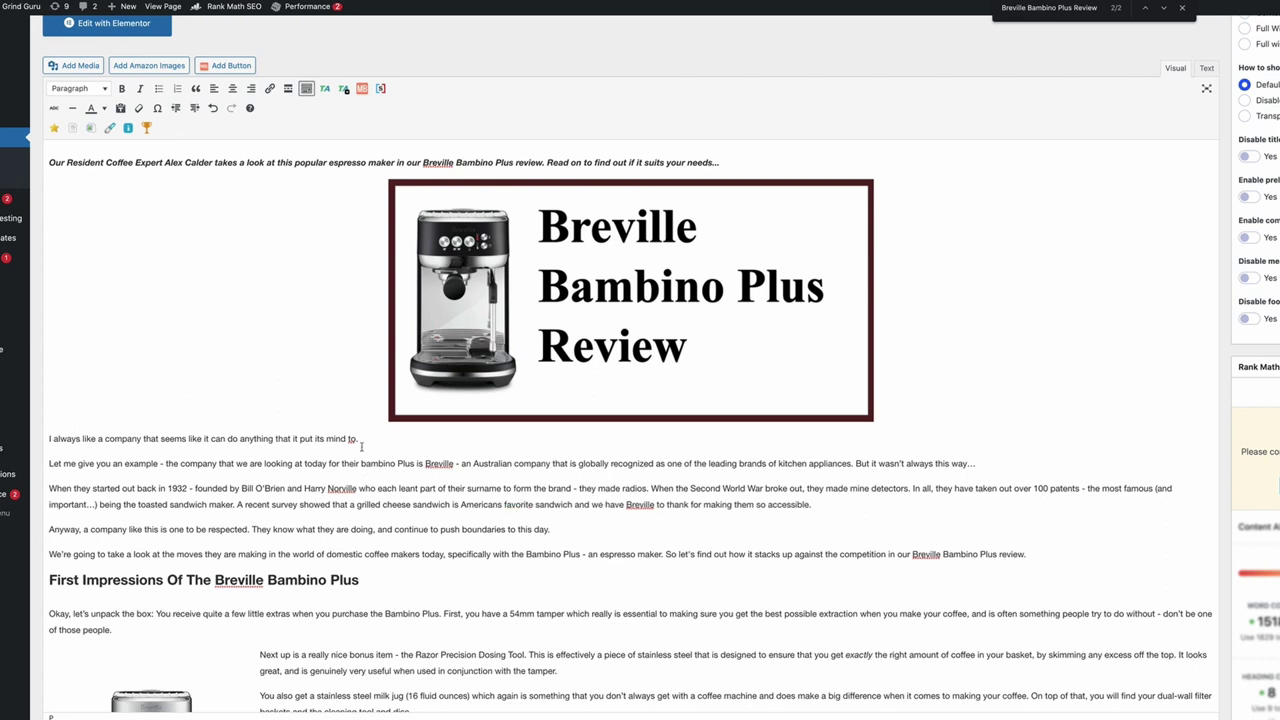
# Scroll down to the Rank Math SEO panel below the post and bring up its snippet editor.
pyautogui.scroll(-1, 347, 480)
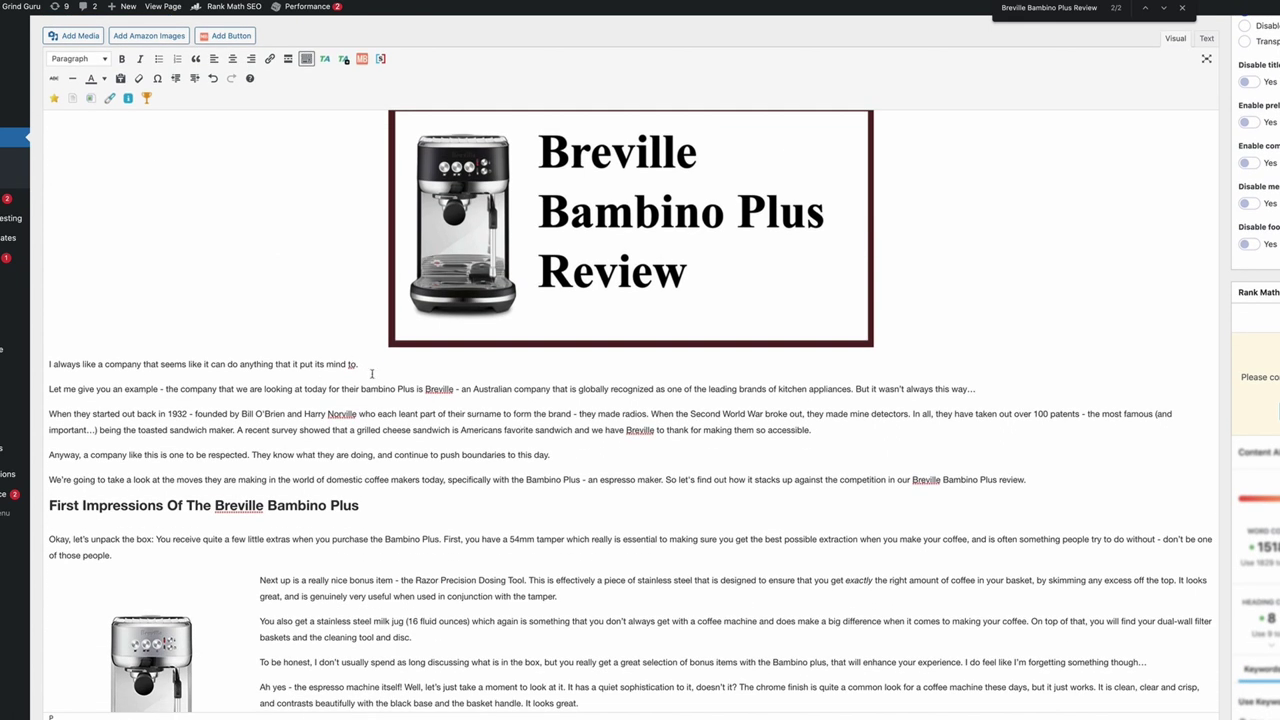
pyautogui.scroll(-3, 372, 377)
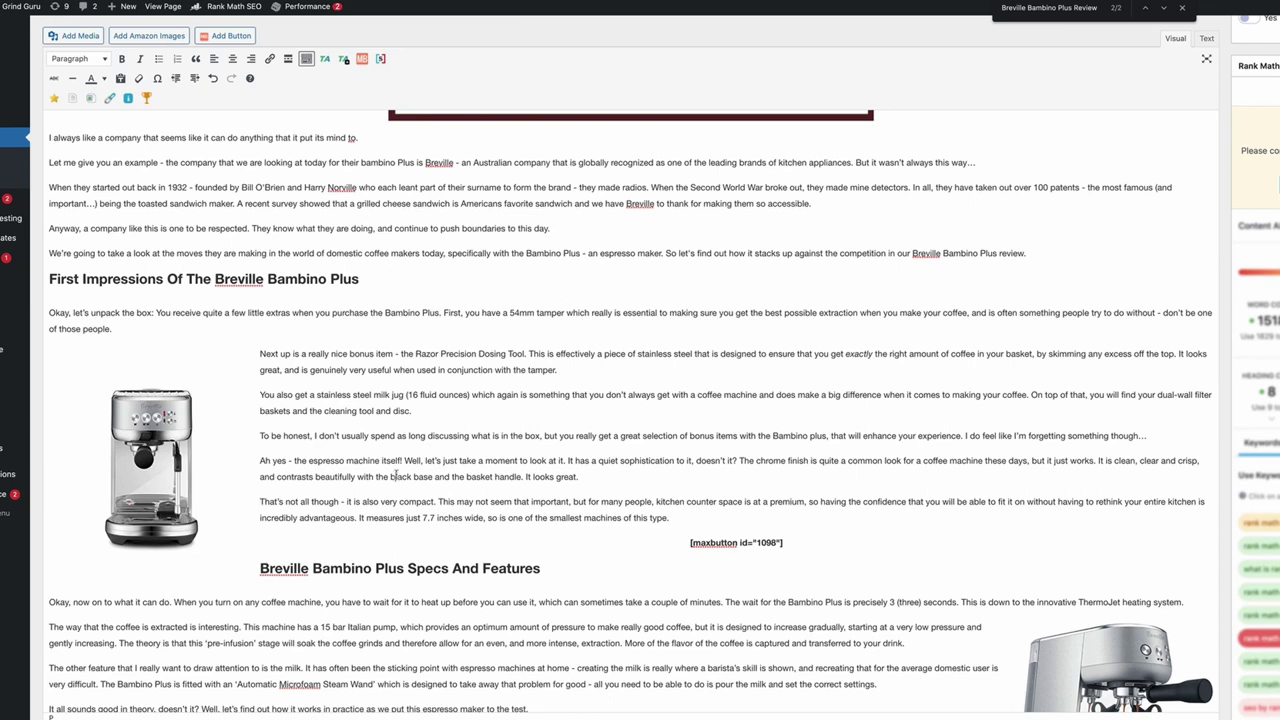
pyautogui.scroll(-2, 392, 476)
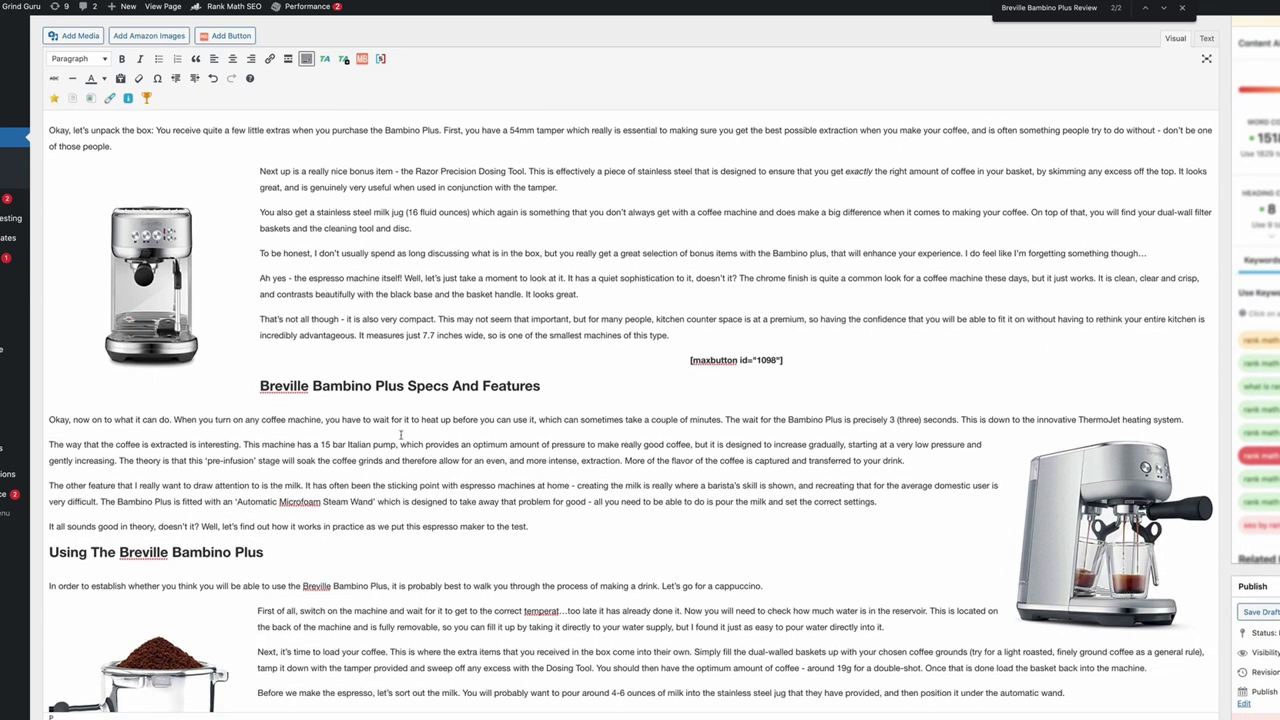
pyautogui.scroll(-3, 400, 436)
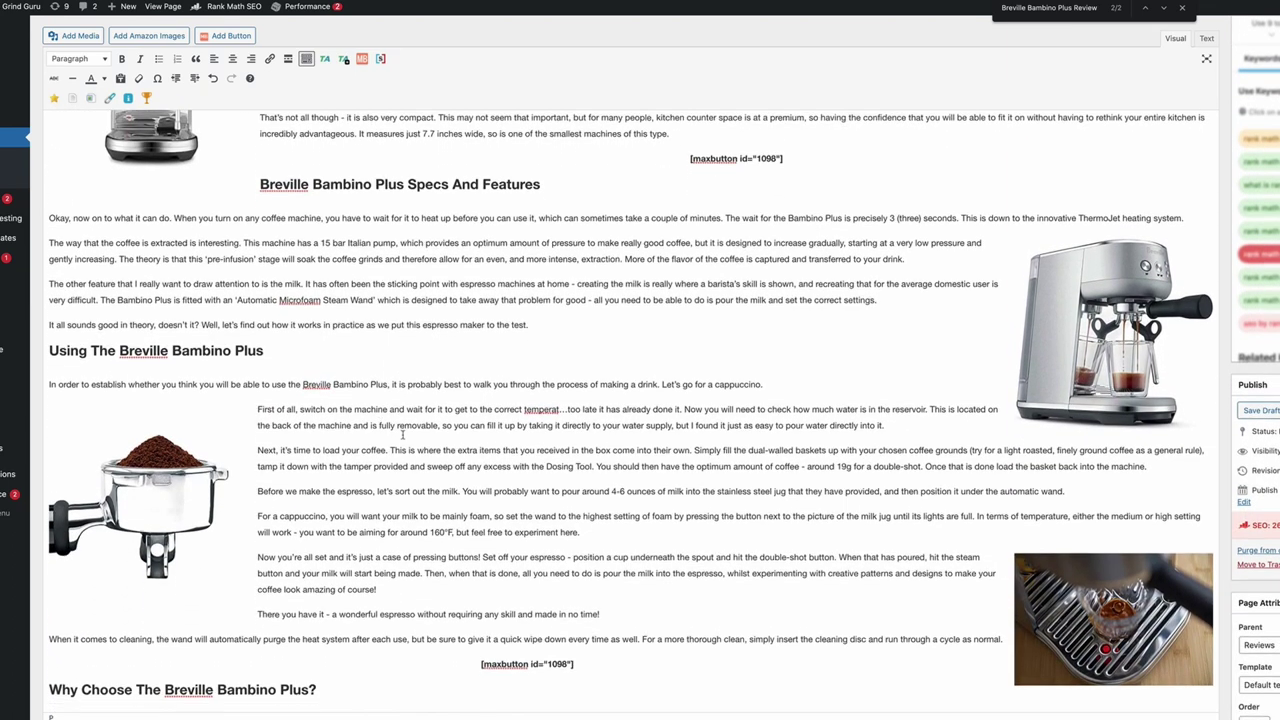
pyautogui.scroll(-3, 403, 434)
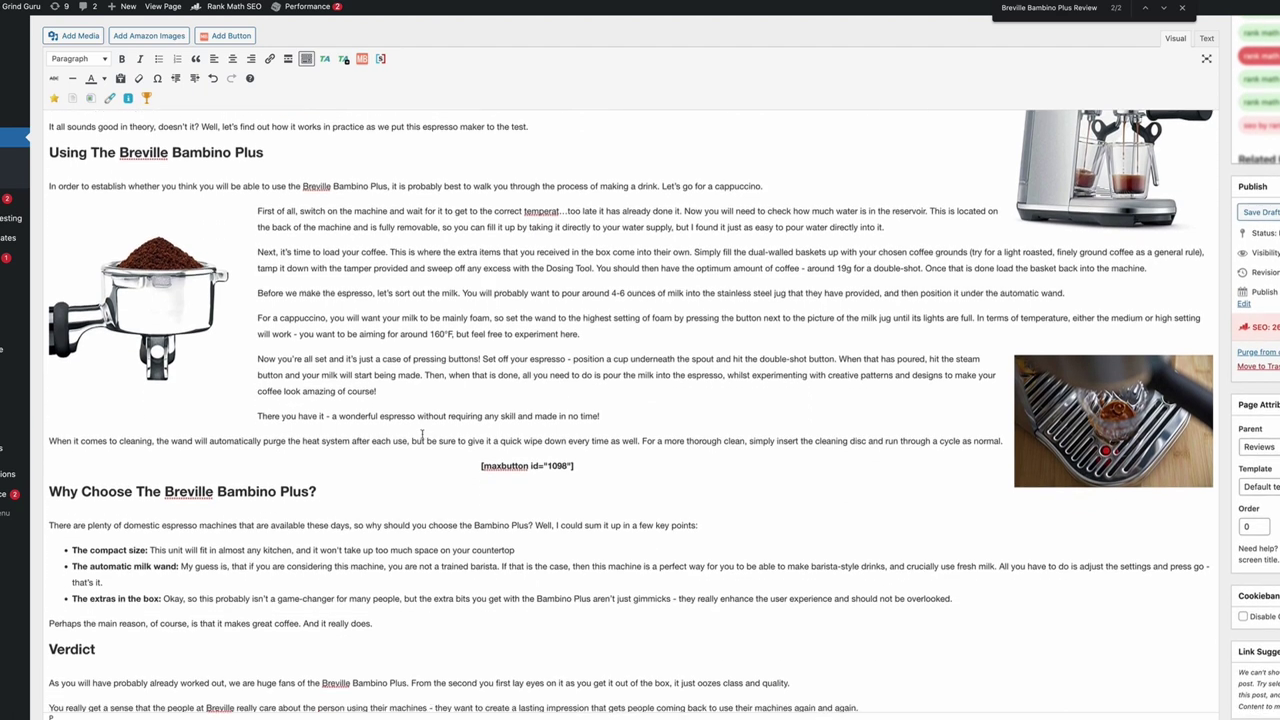
pyautogui.scroll(-3, 422, 433)
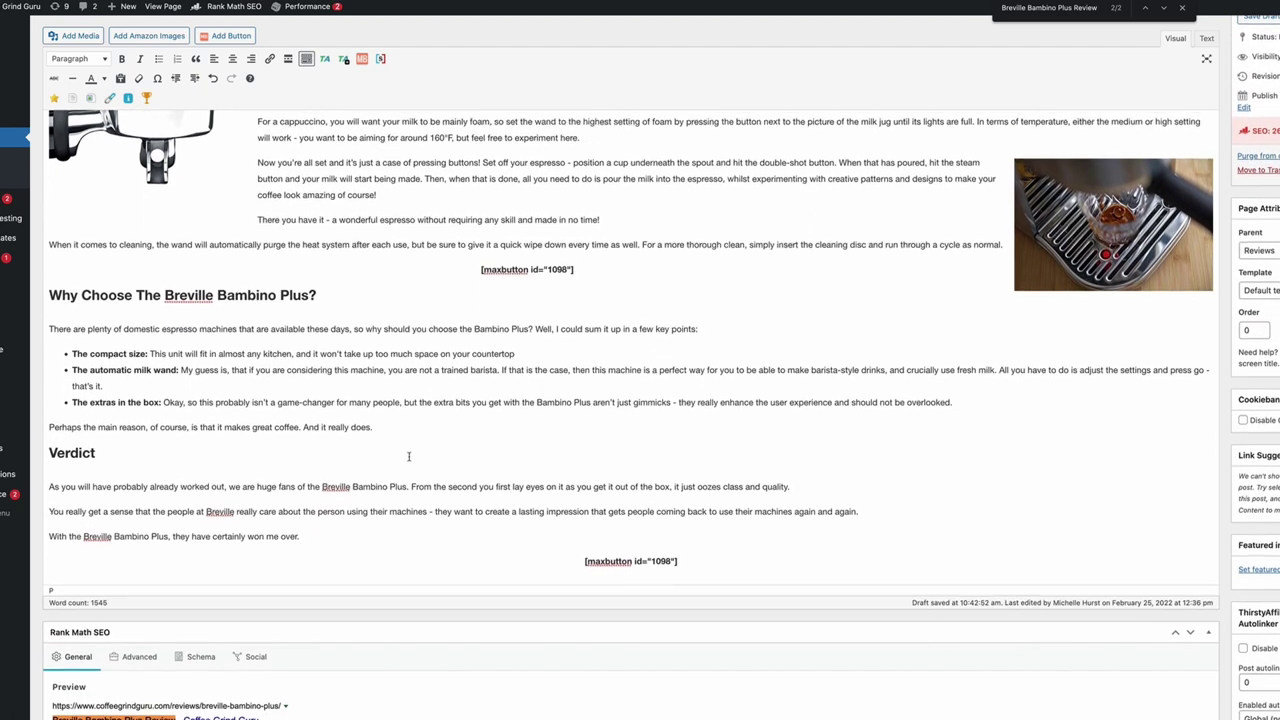
pyautogui.scroll(-2, 409, 457)
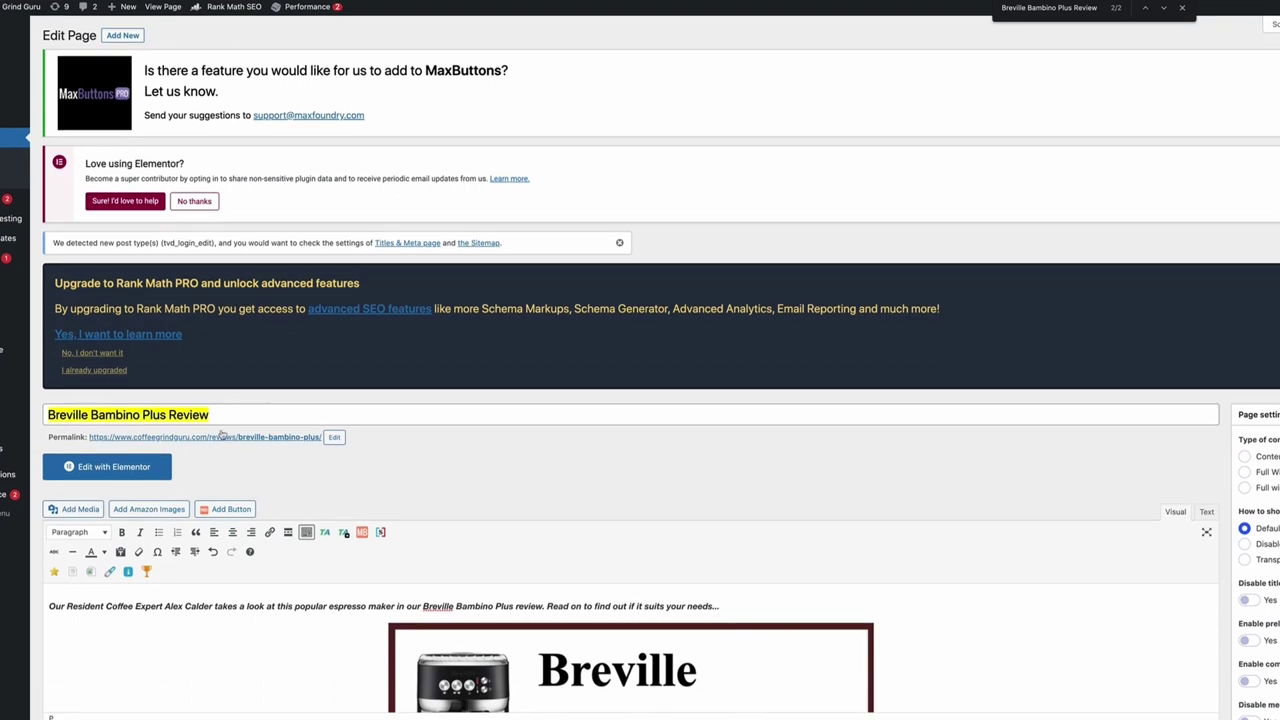
pyautogui.click(224, 417)
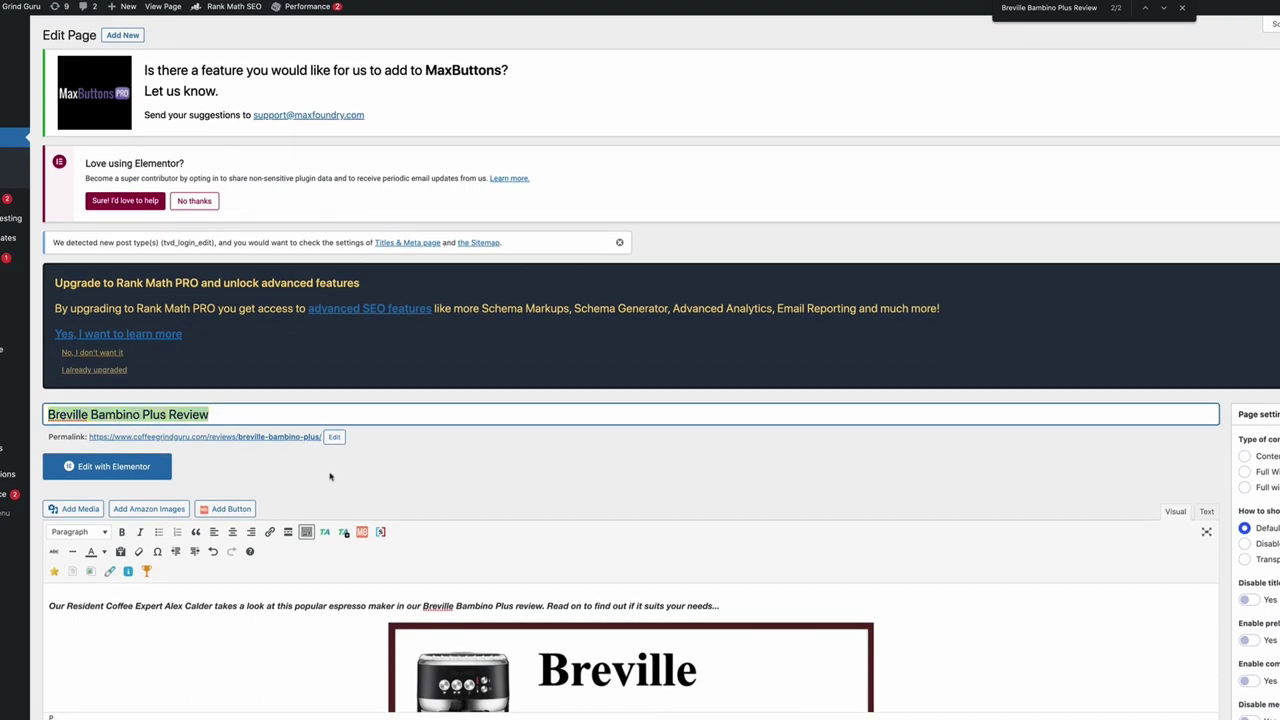
pyautogui.scroll(-15, 330, 477)
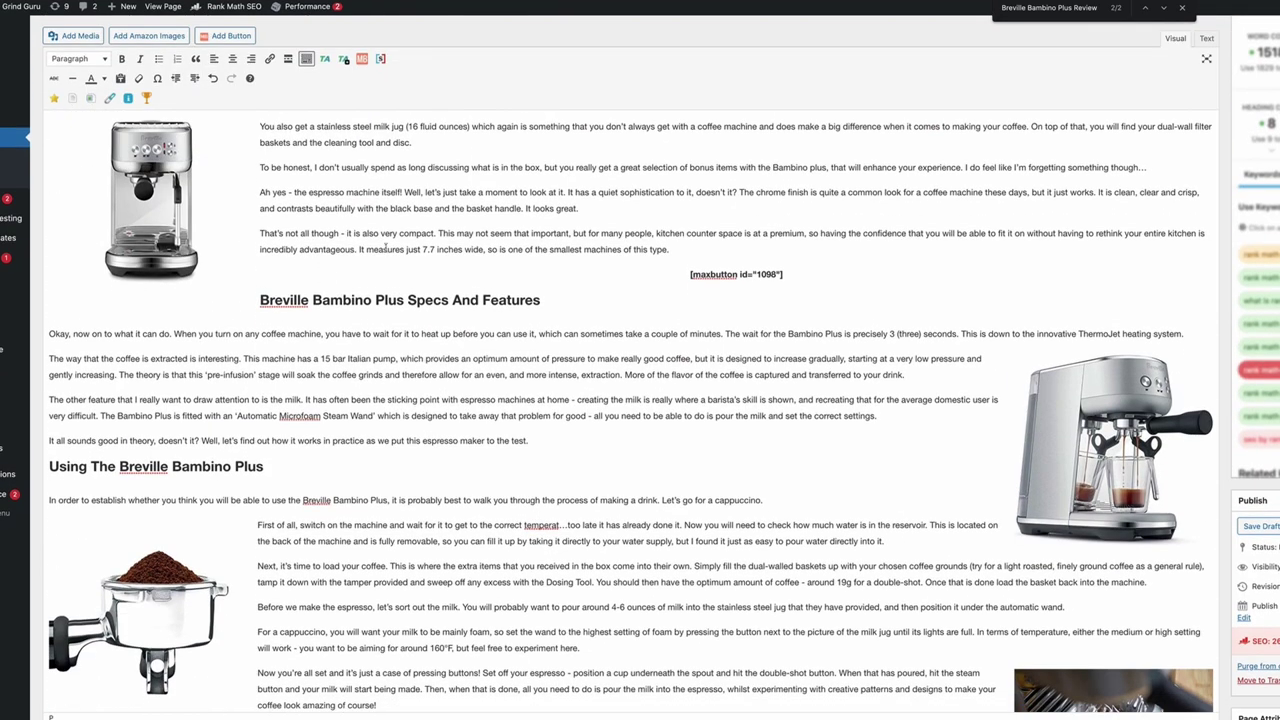
pyautogui.scroll(-10, 447, 563)
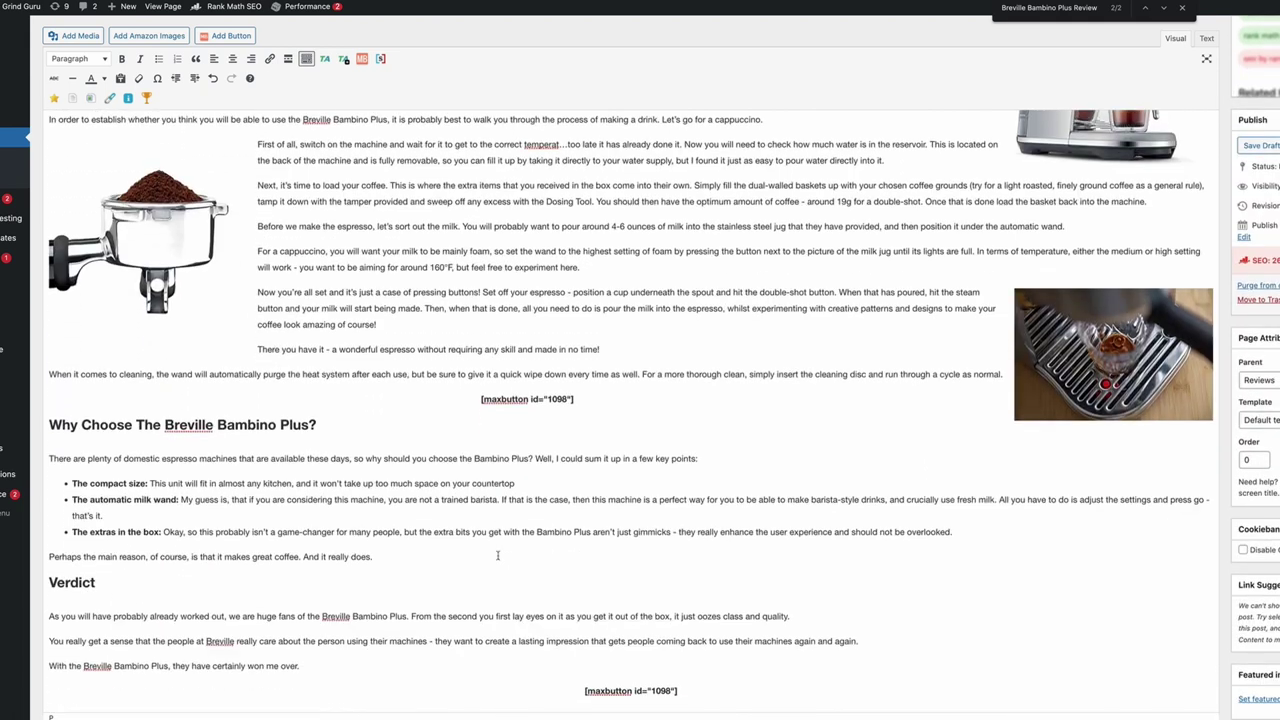
pyautogui.scroll(-3, 488, 566)
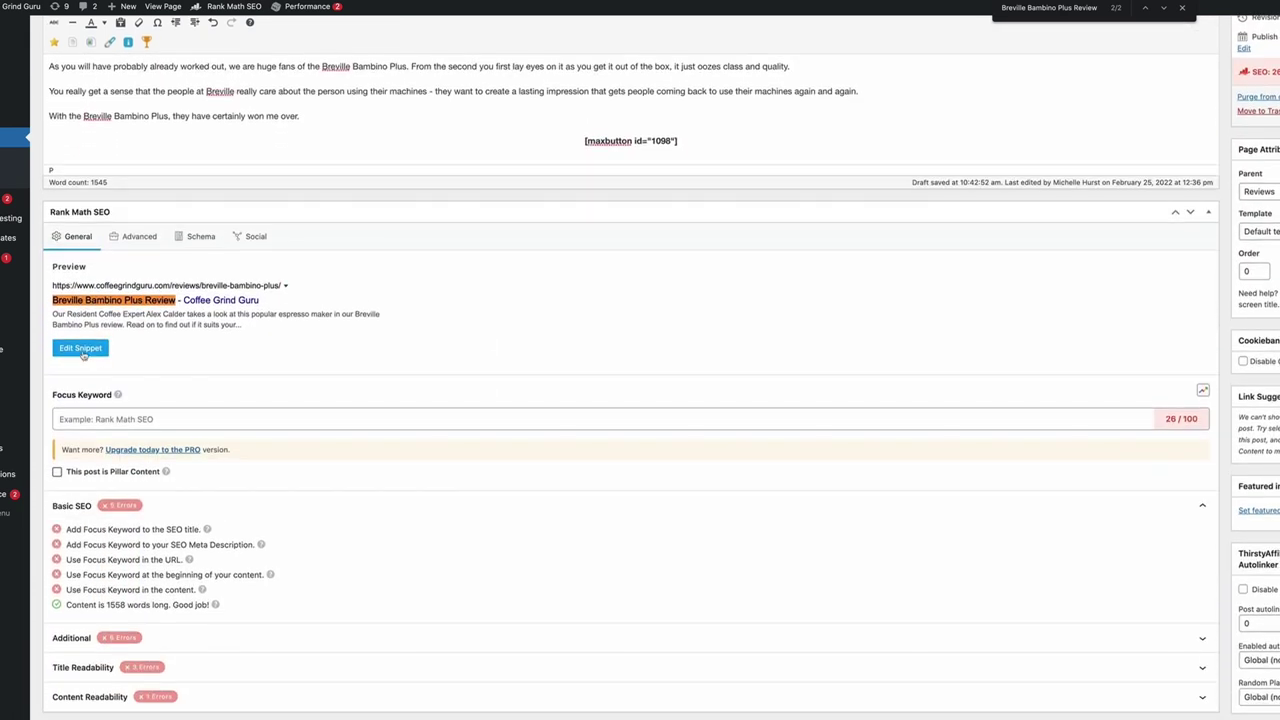
pyautogui.click(80, 347)
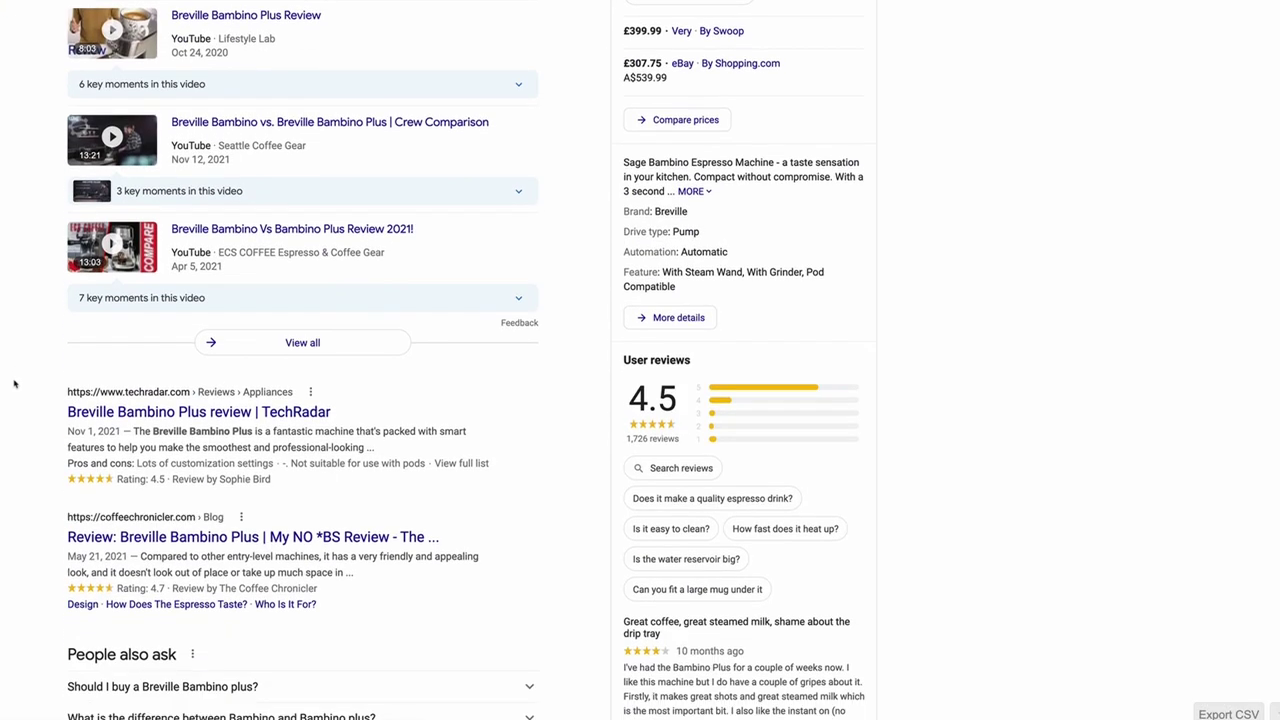
pyautogui.scroll(-2, 14, 383)
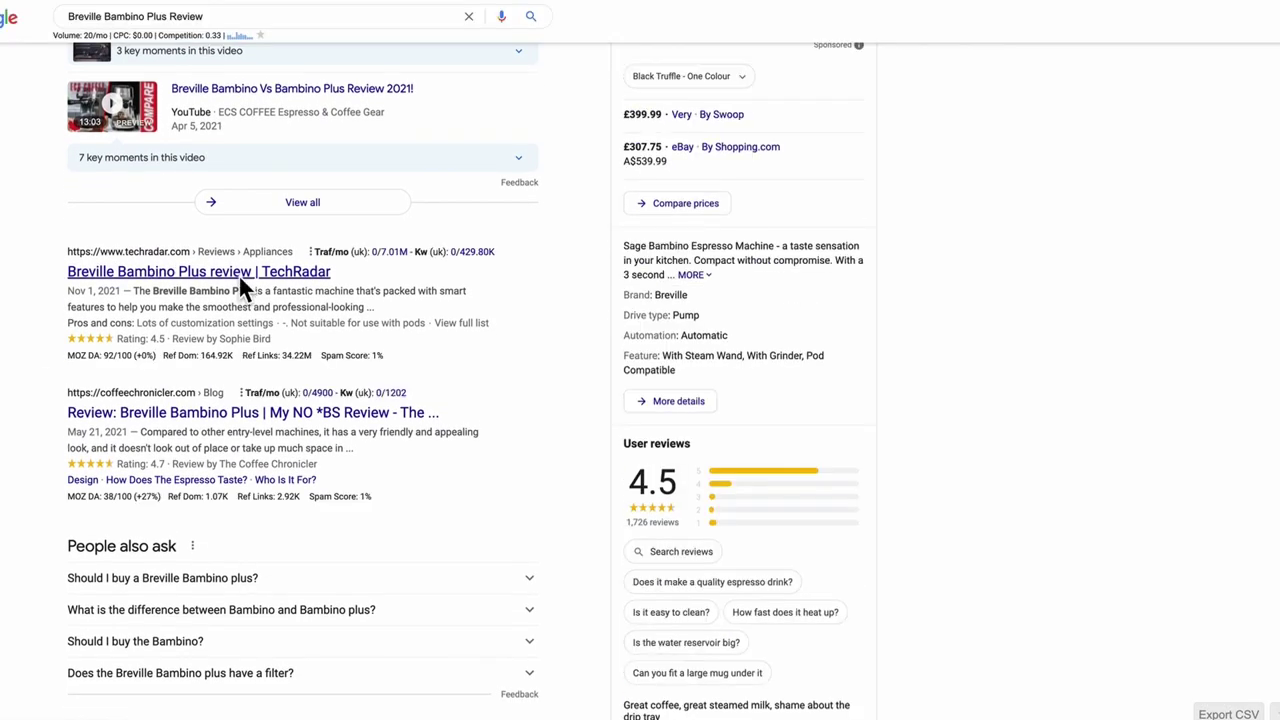
pyautogui.scroll(-2, 225, 298)
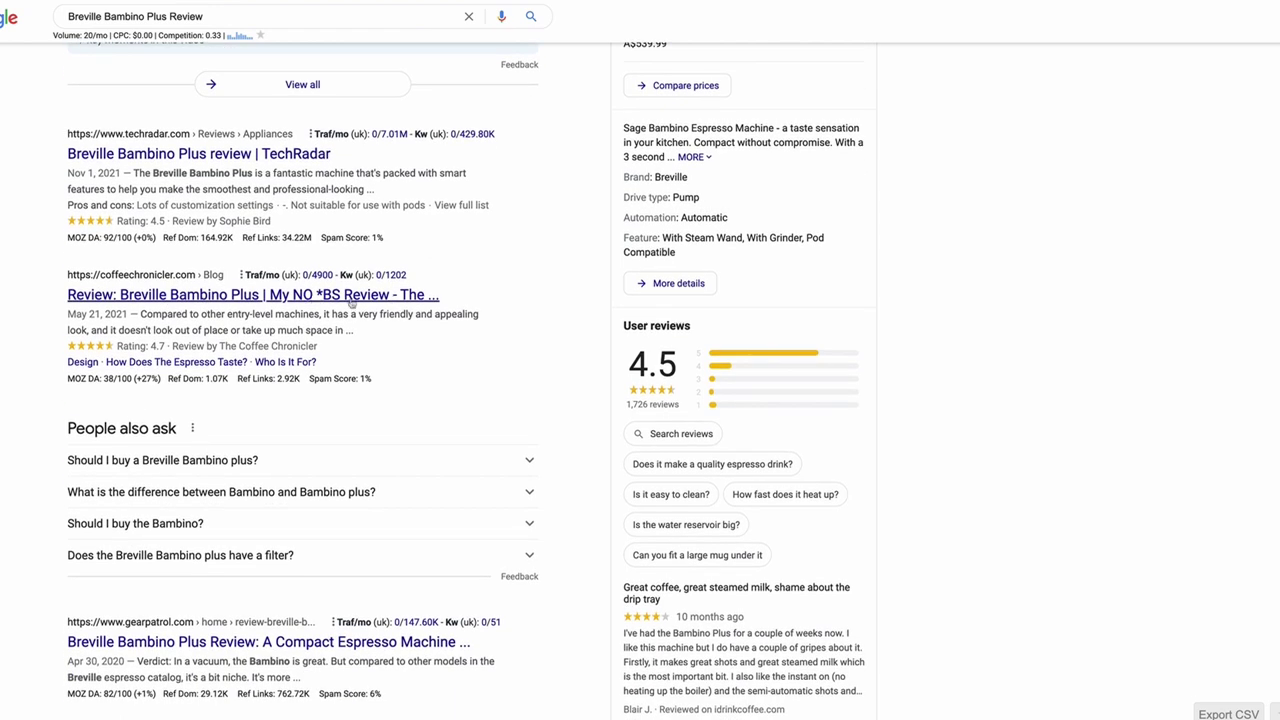
pyautogui.scroll(-3, 83, 389)
pyautogui.scroll(-1, 60, 390)
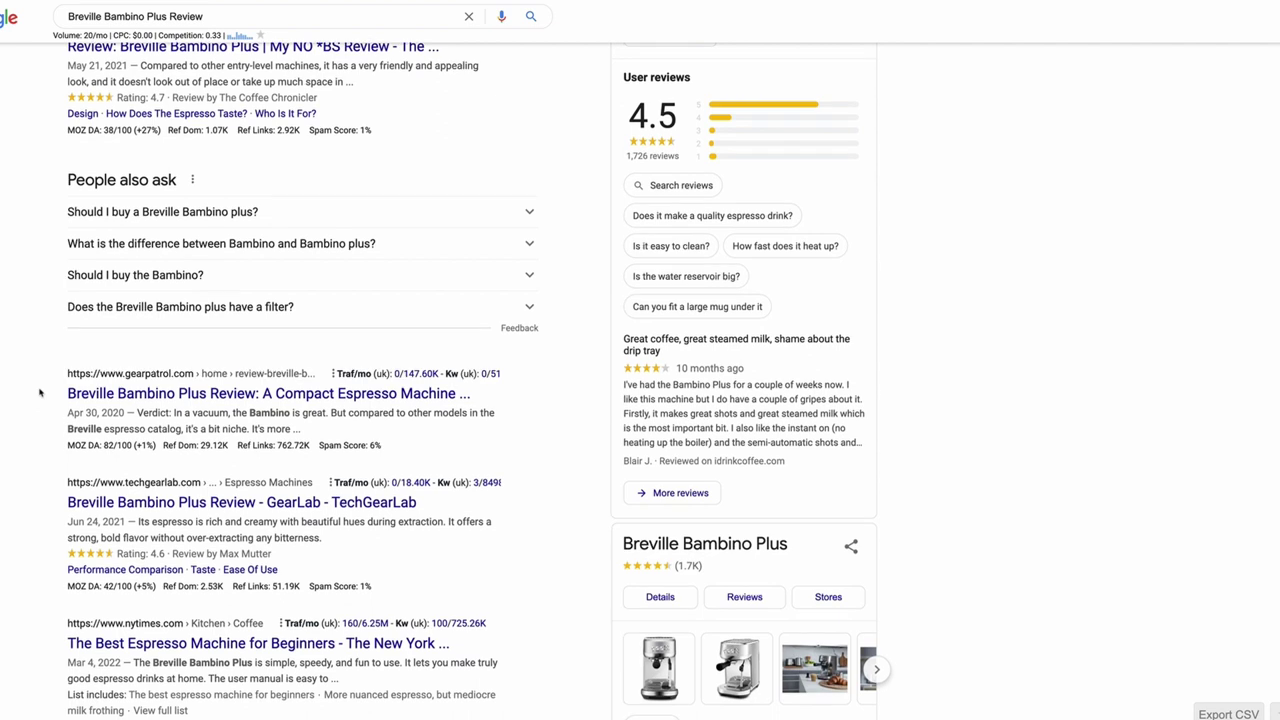
pyautogui.scroll(-1, 40, 393)
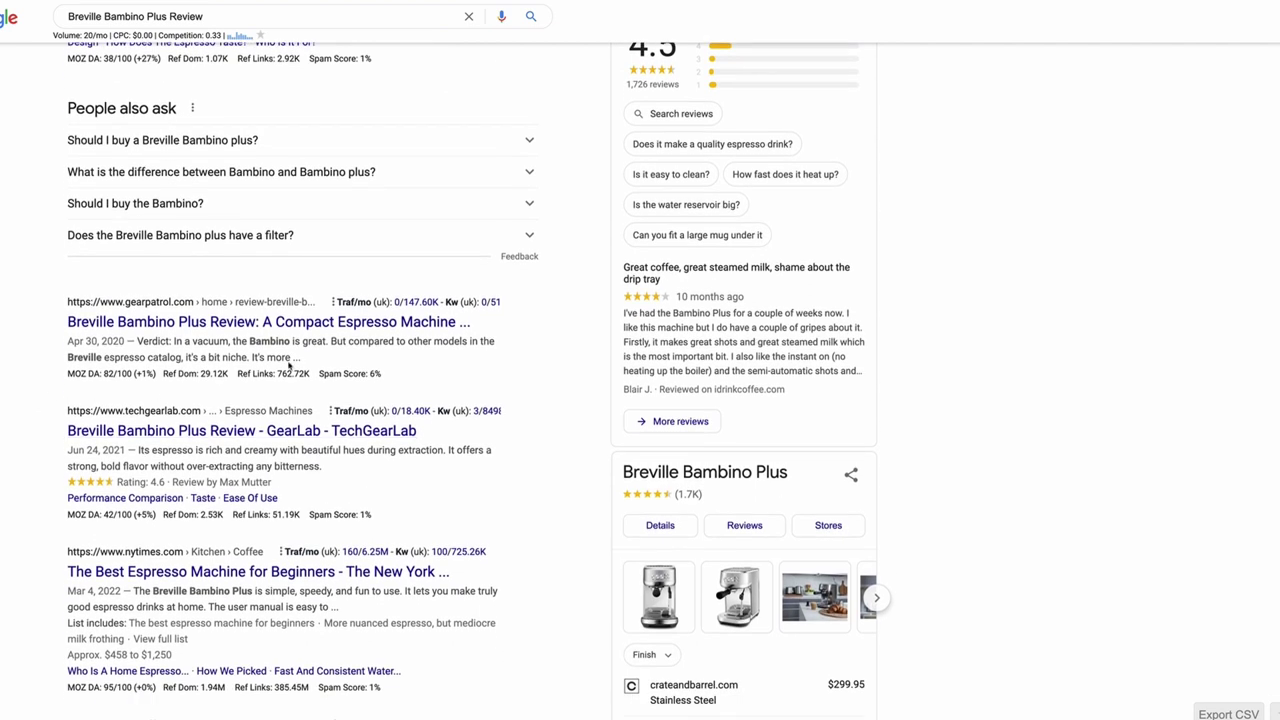
pyautogui.scroll(-2, 10, 437)
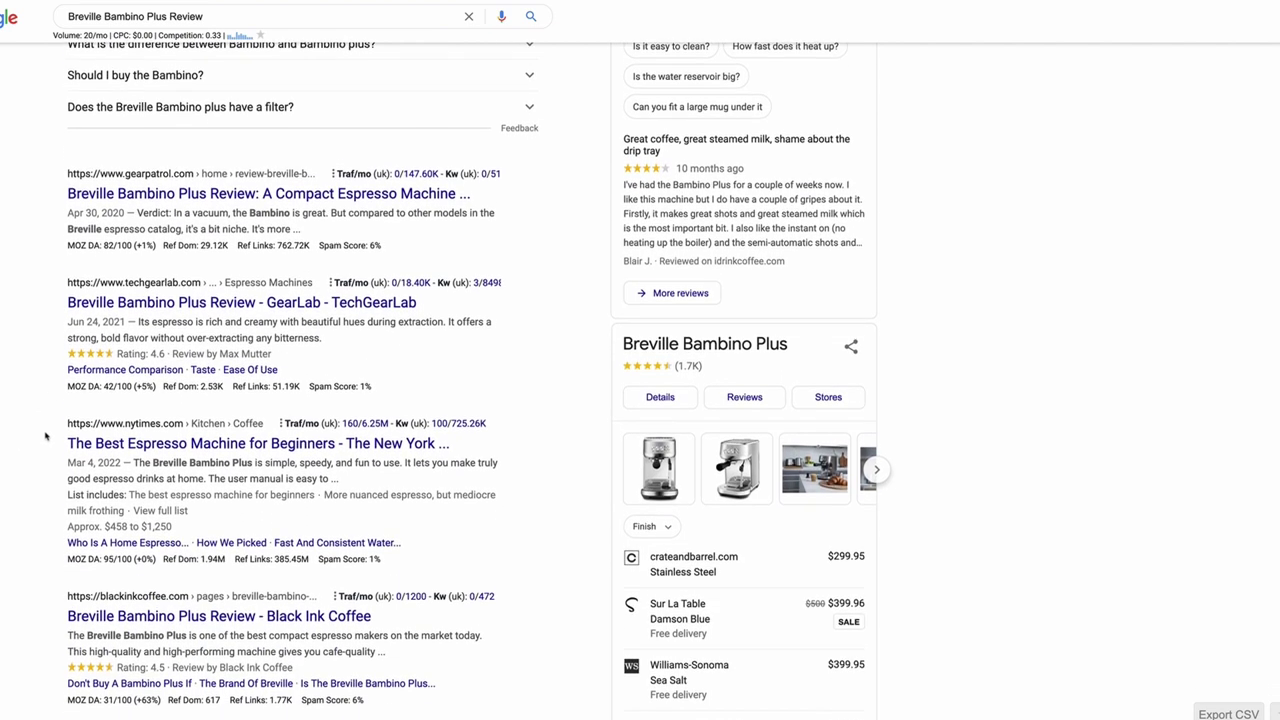
pyautogui.scroll(-1, 46, 436)
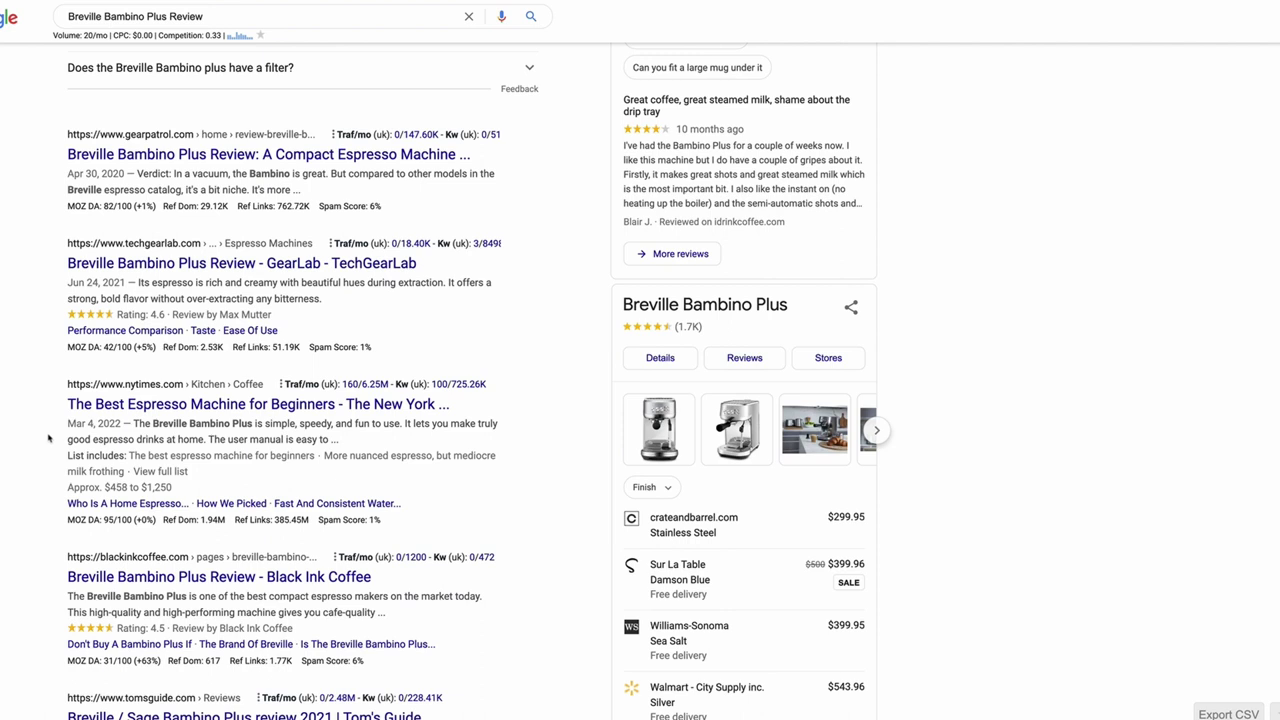
pyautogui.scroll(-1, 48, 437)
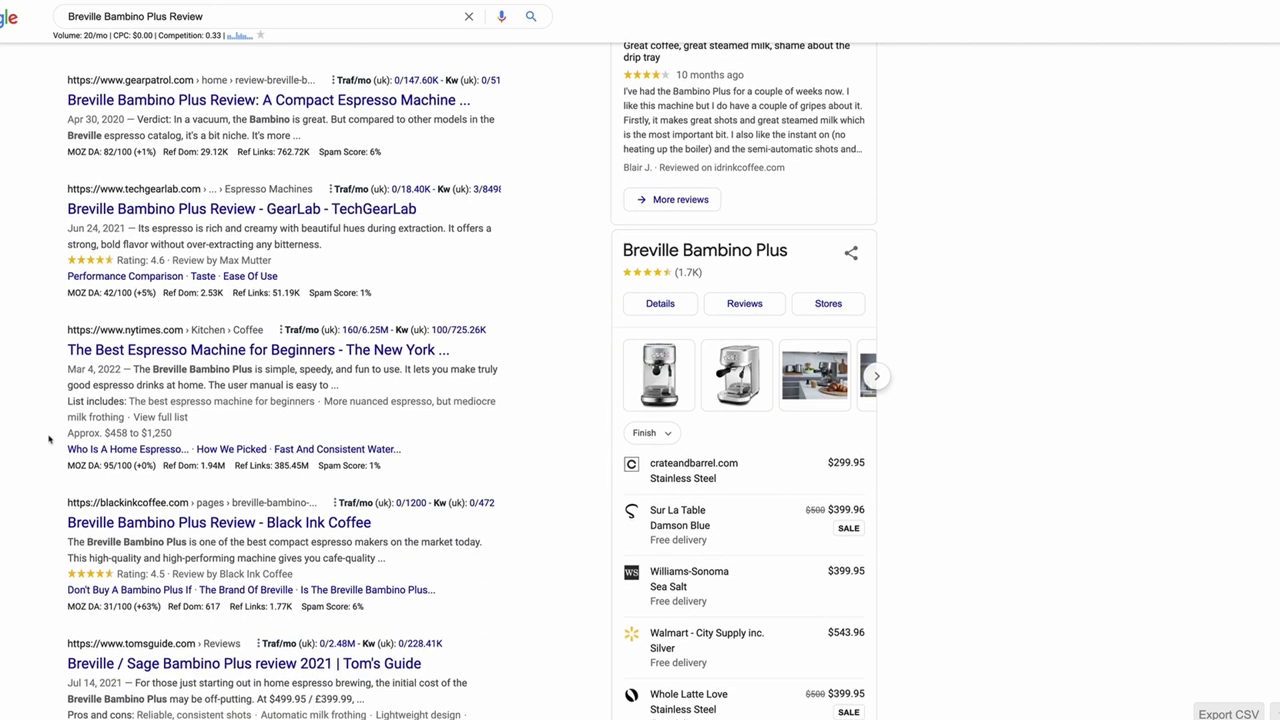
pyautogui.scroll(15, 48, 437)
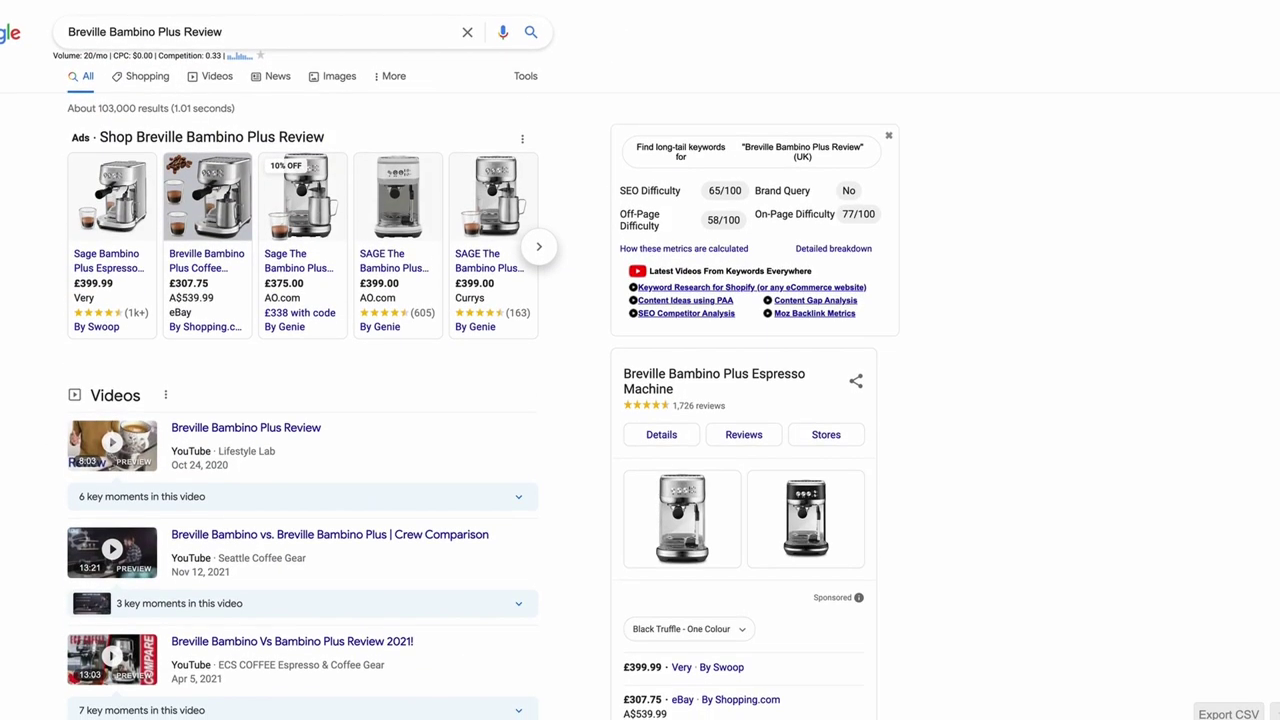
pyautogui.press('super+f')
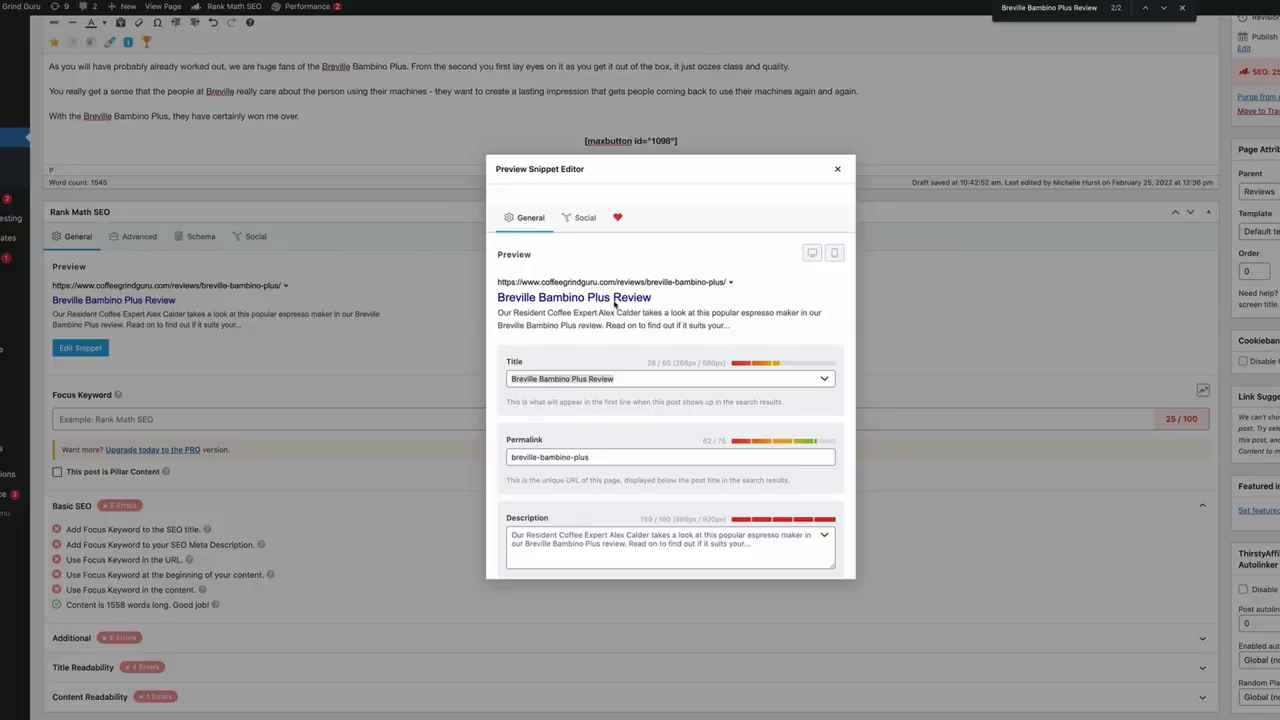
# Append '%currentyear% -' to the SEO title and overwrite 'Espresso Maker' with 'Full'.
pyautogui.click(635, 378)
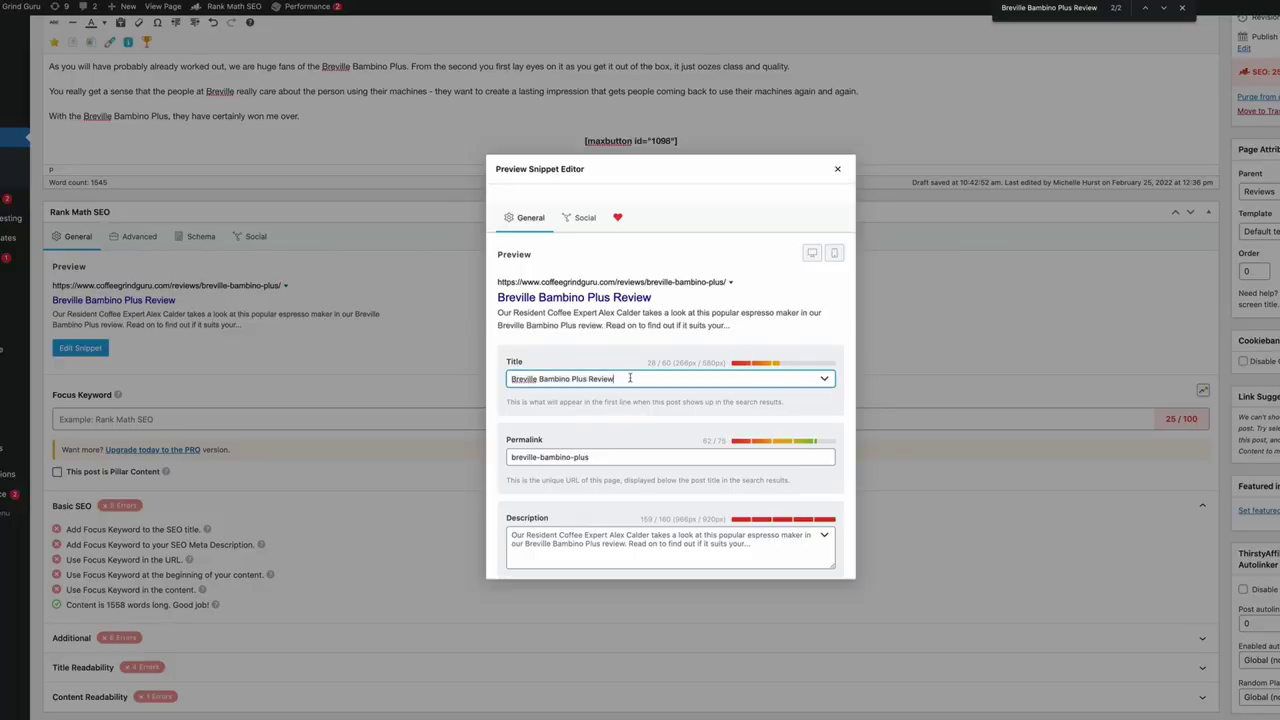
pyautogui.write('%')
pyautogui.write('curren')
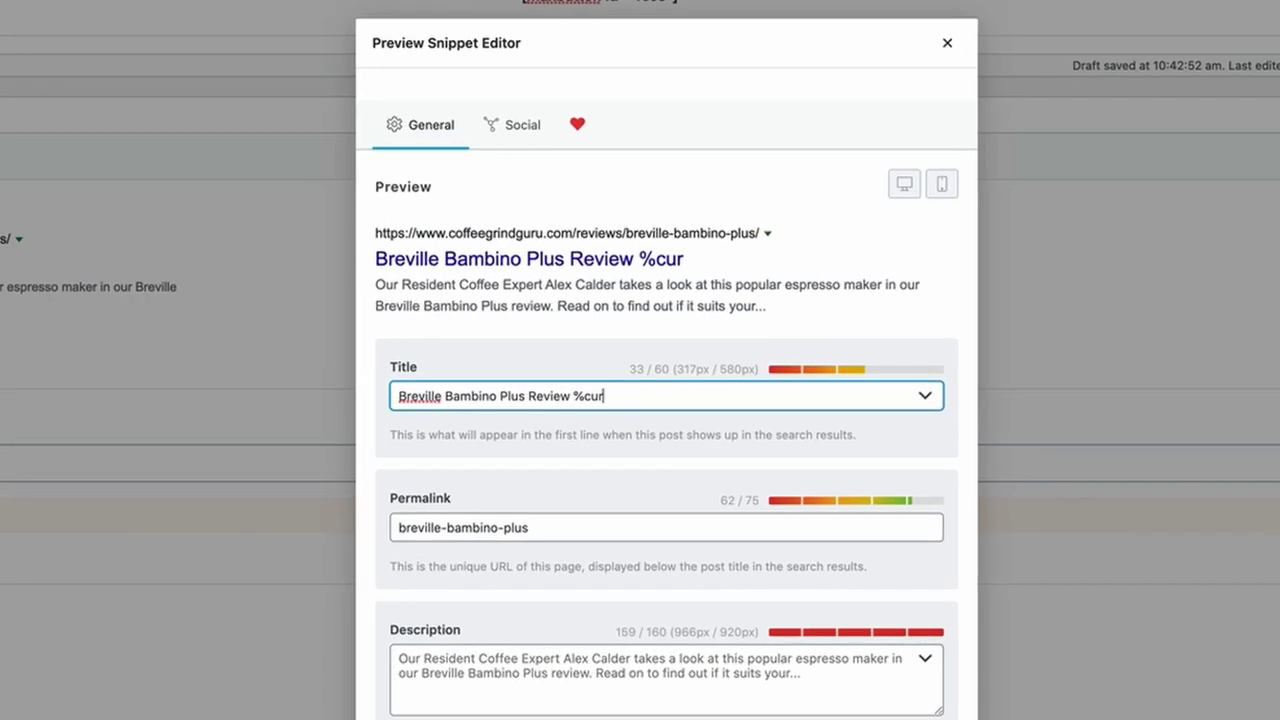
pyautogui.write('tyear')
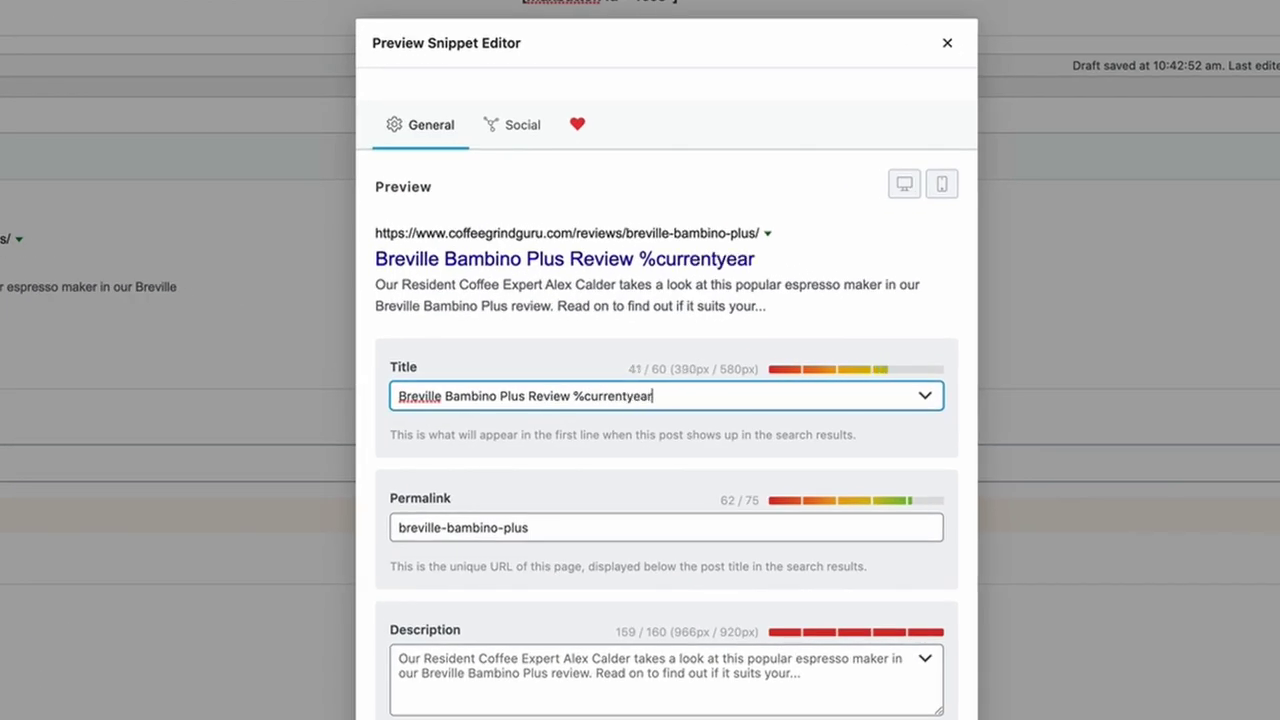
pyautogui.write('% -')
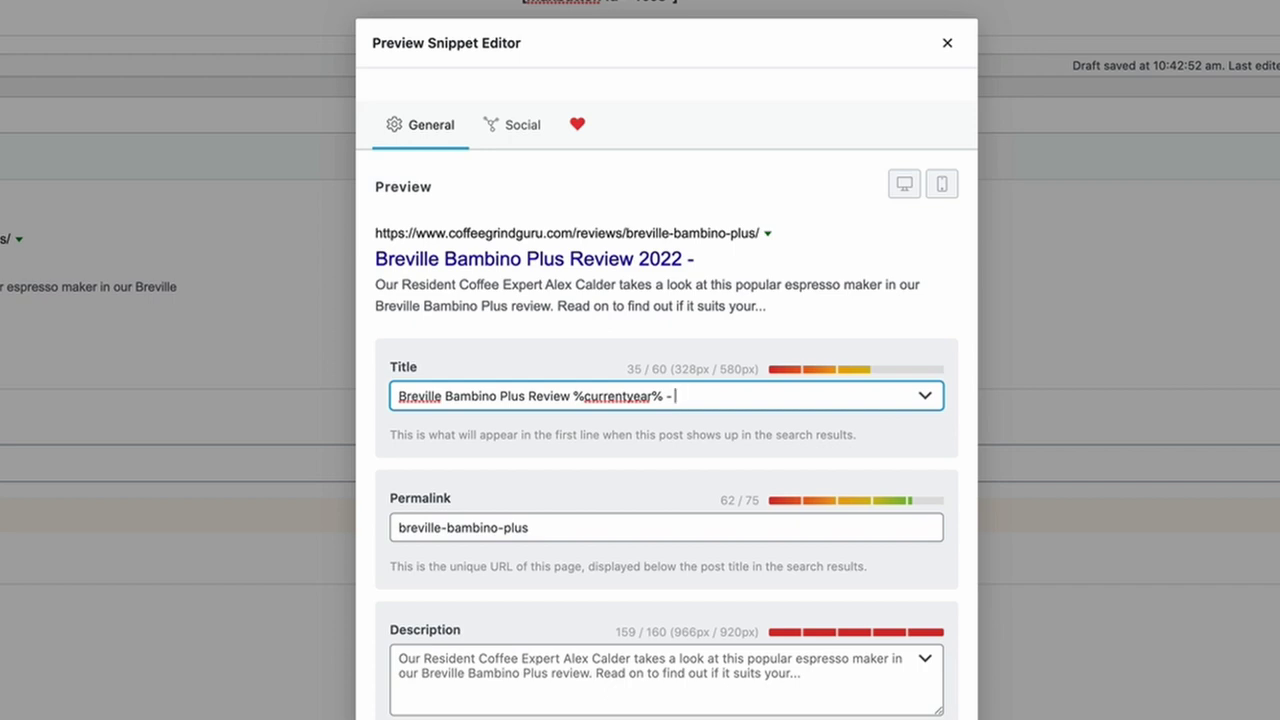
pyautogui.write('This')
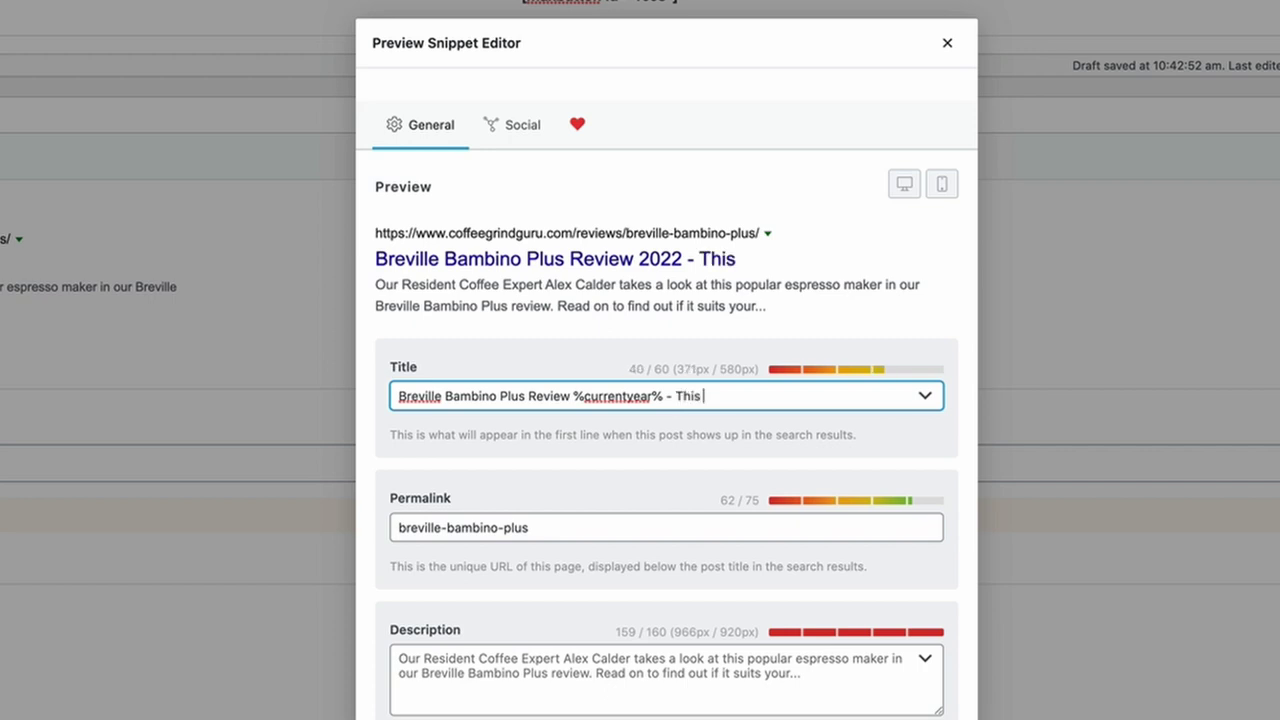
pyautogui.write(' Esp')
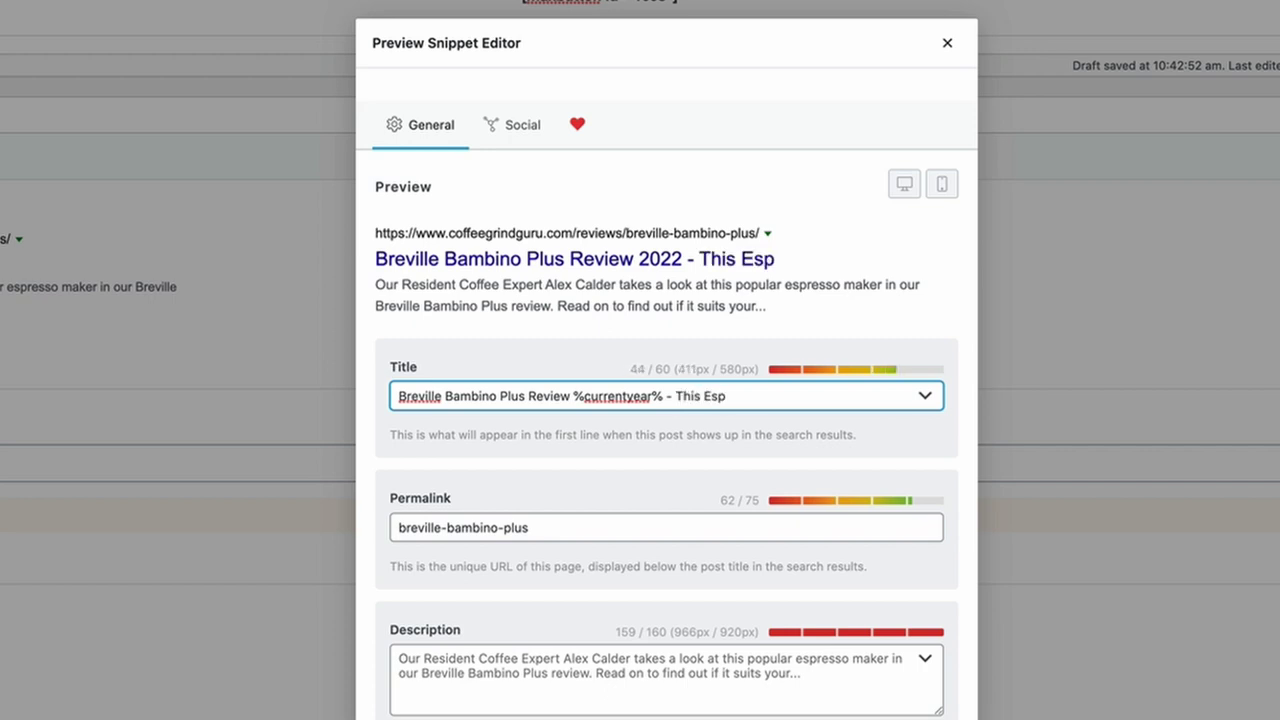
pyautogui.moveTo(769, 396); pyautogui.dragTo(678, 400)
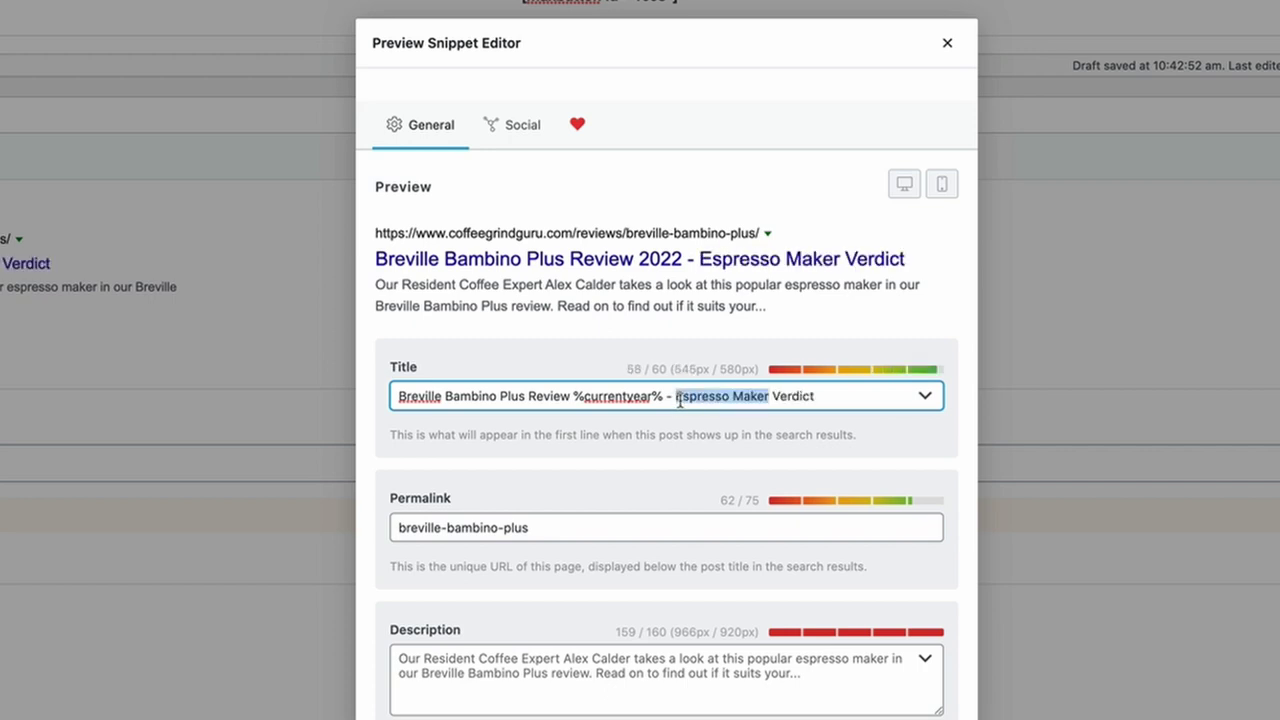
pyautogui.write('Full Verdict')
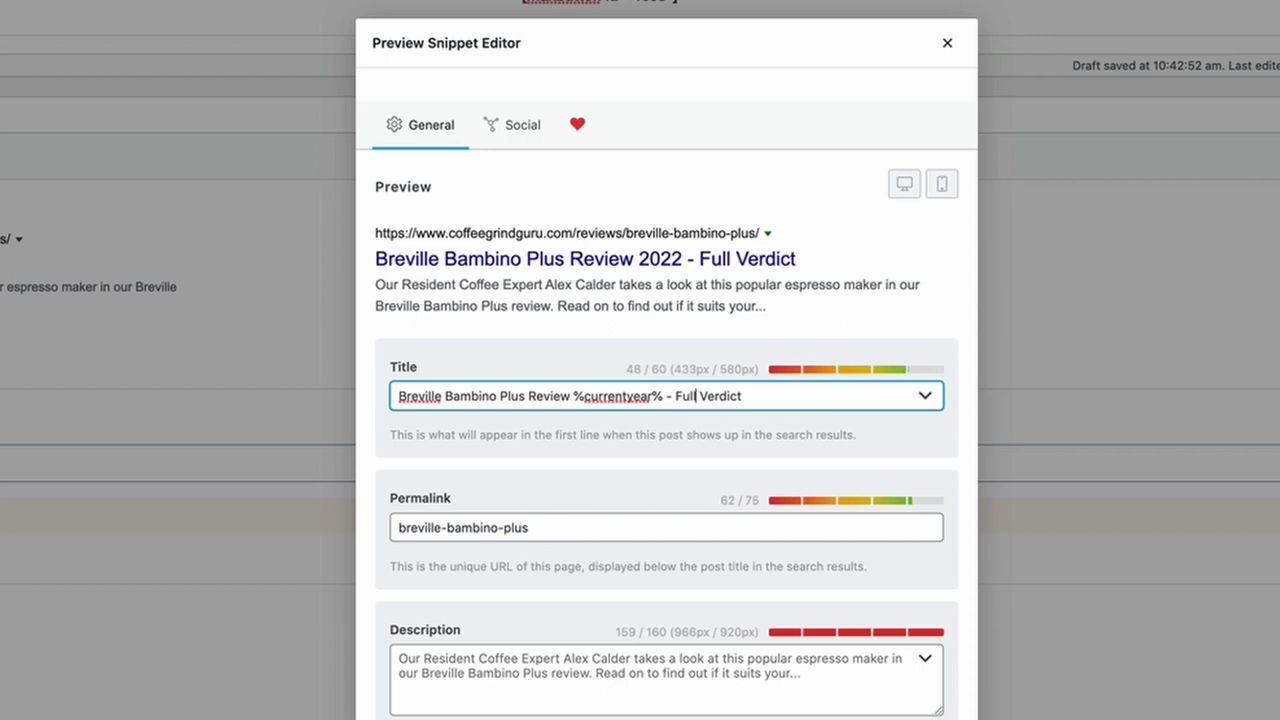
# Insert 'Our' before 'Full', end the title with 'Here', then close the snippet editor.
pyautogui.click(772, 396)
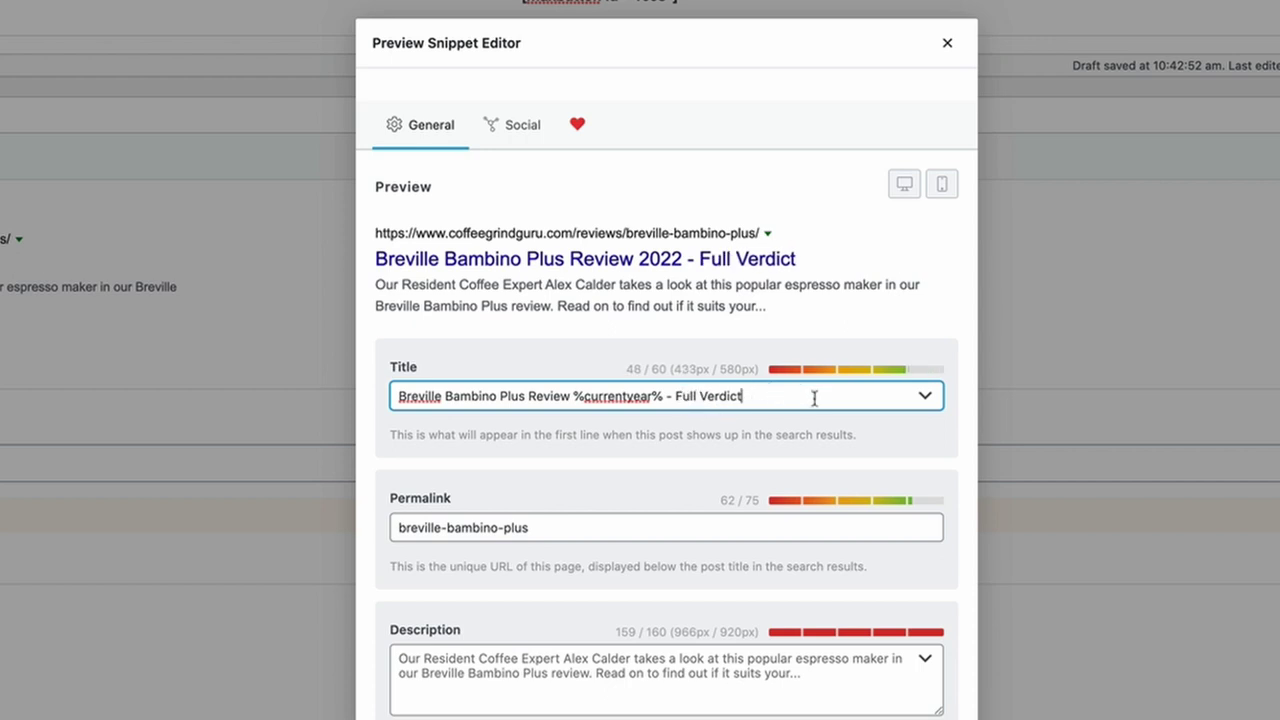
pyautogui.click(676, 396)
pyautogui.write('Our')
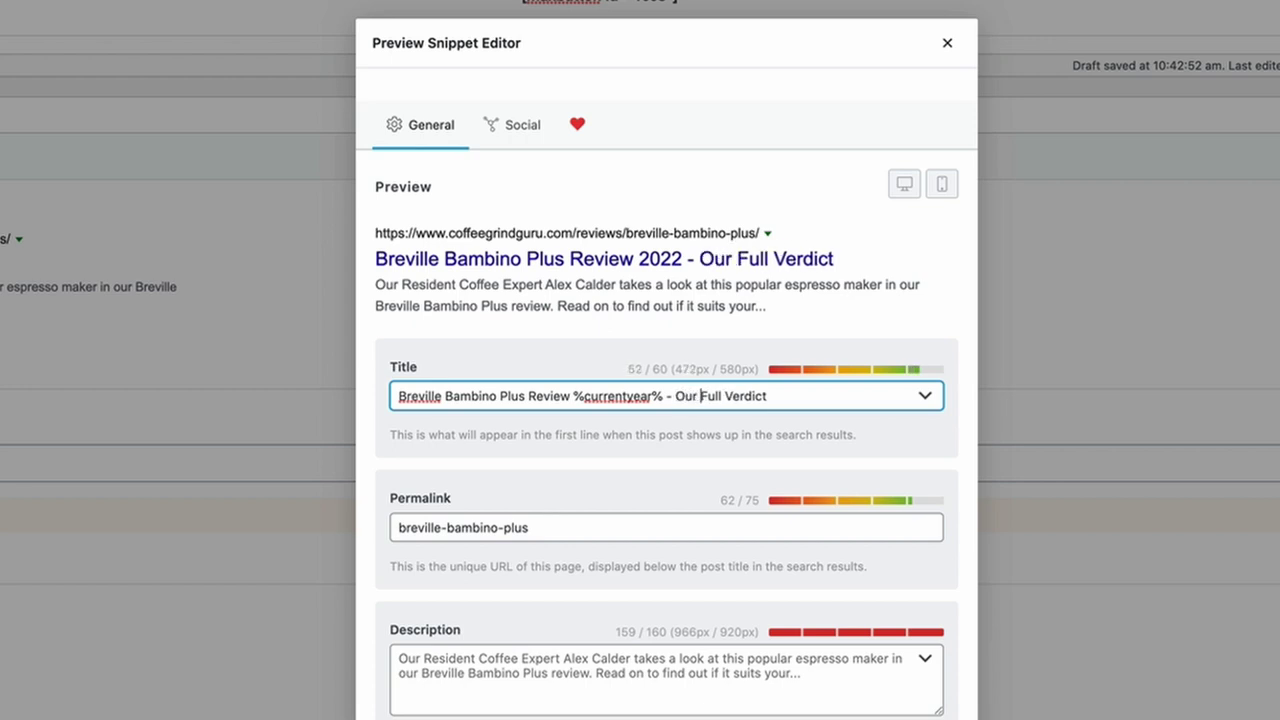
pyautogui.click(840, 396)
pyautogui.write('Here')
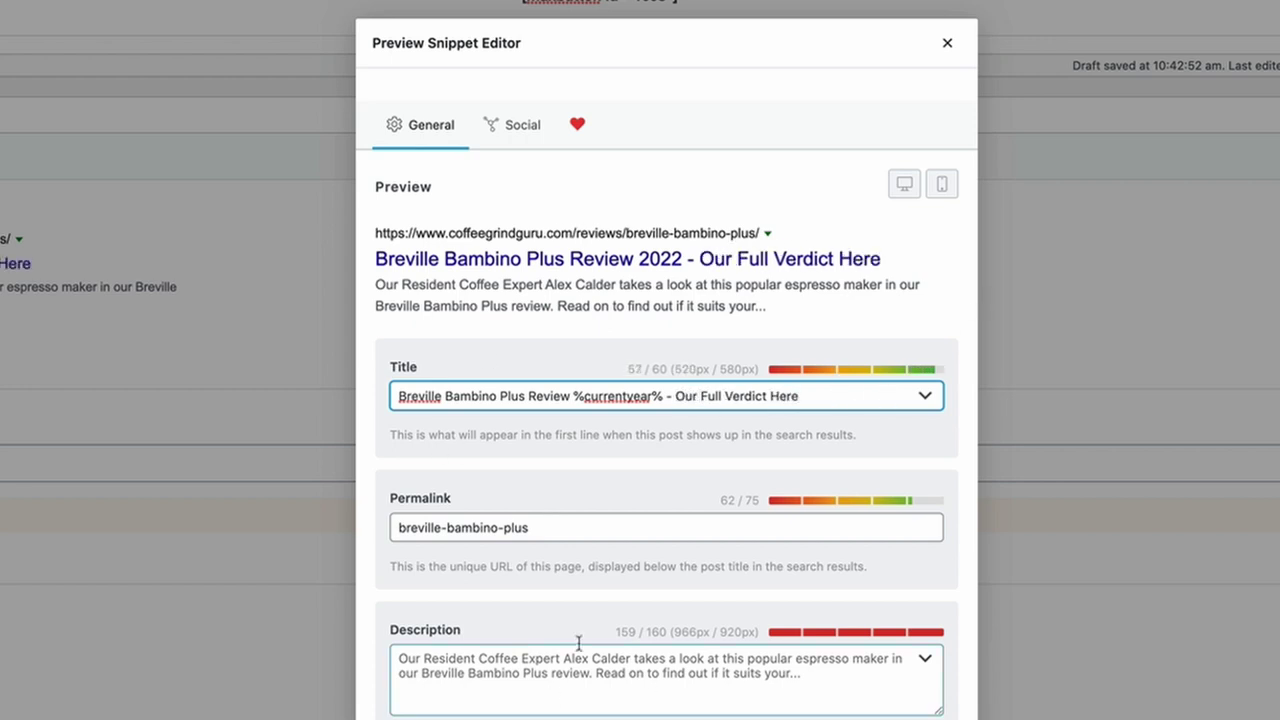
pyautogui.click(594, 664)
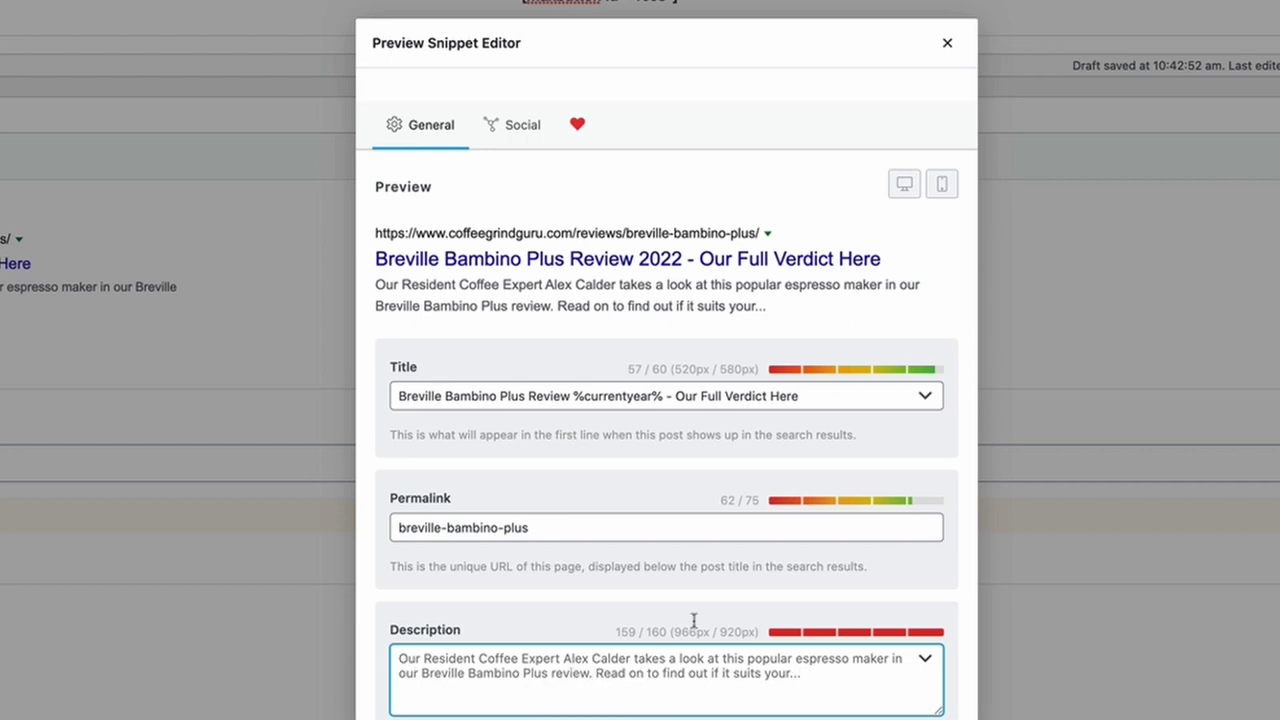
pyautogui.click(947, 46)
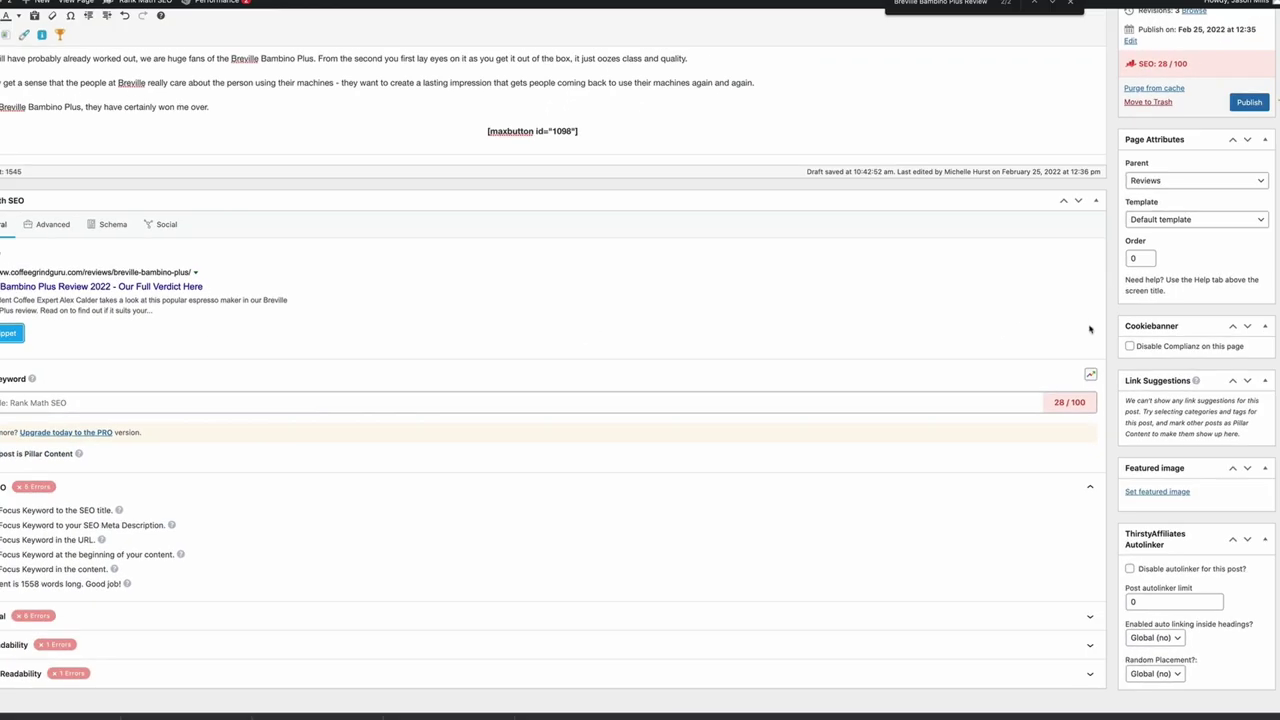
# Confirm the breville-bambino-plus permalink slug and publish the Breville Bambino Plus Review page.
pyautogui.scroll(15, 1090, 330)
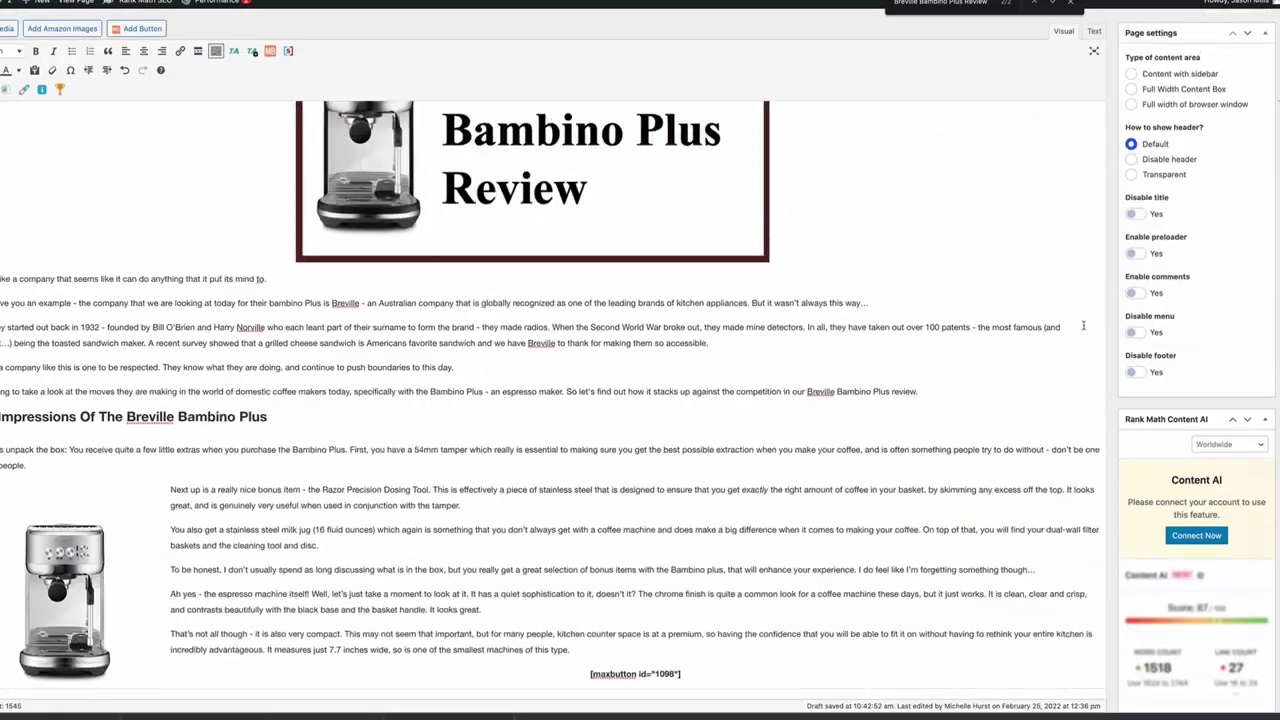
pyautogui.scroll(5, 1083, 325)
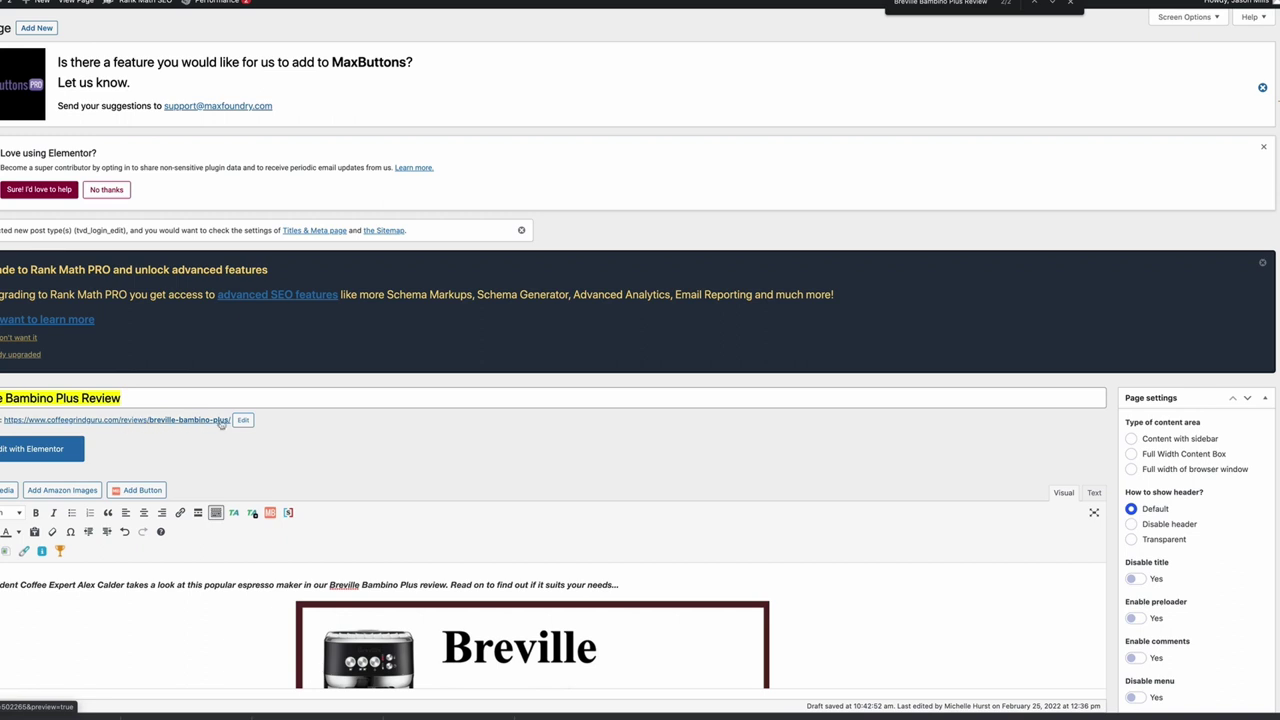
pyautogui.click(104, 398)
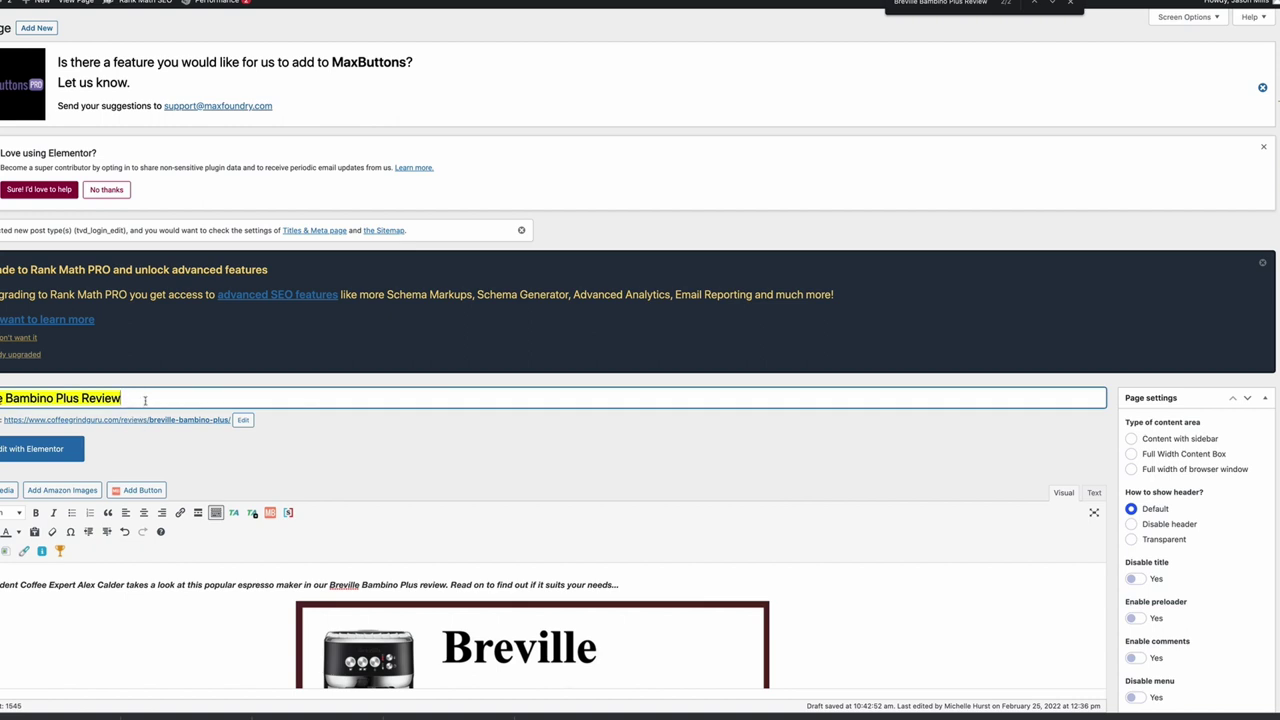
pyautogui.click(242, 421)
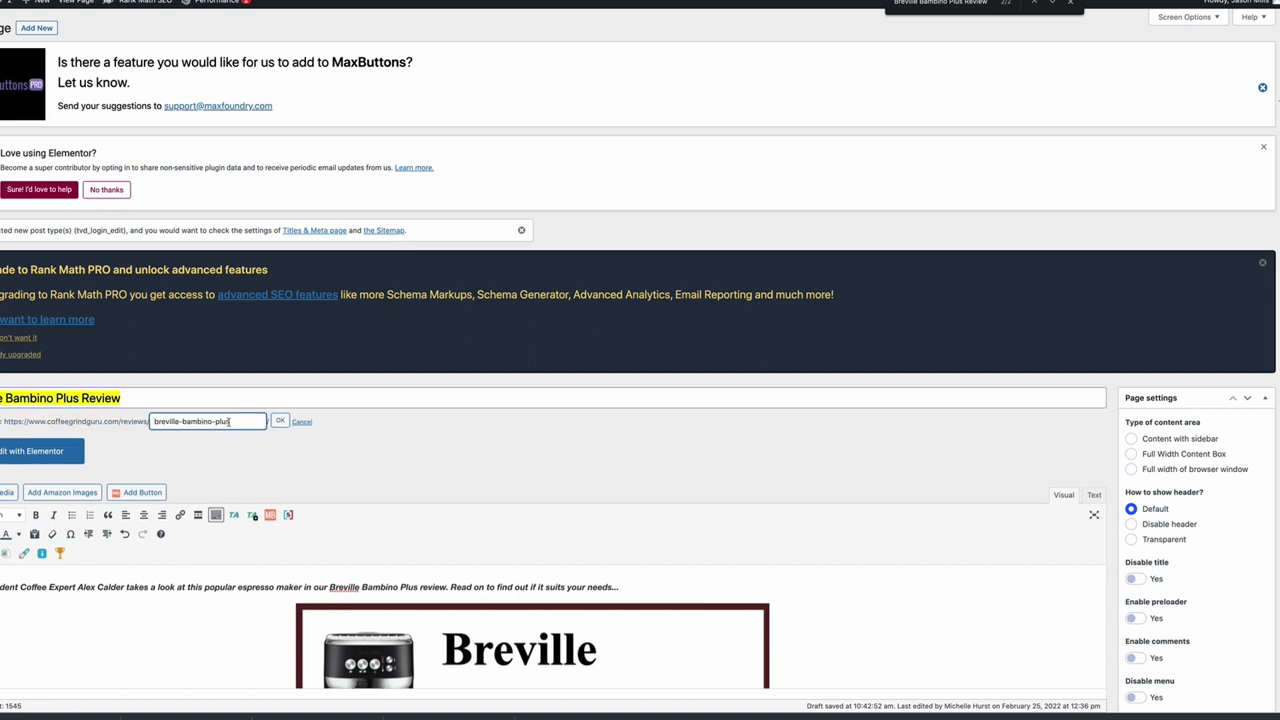
pyautogui.click(280, 420)
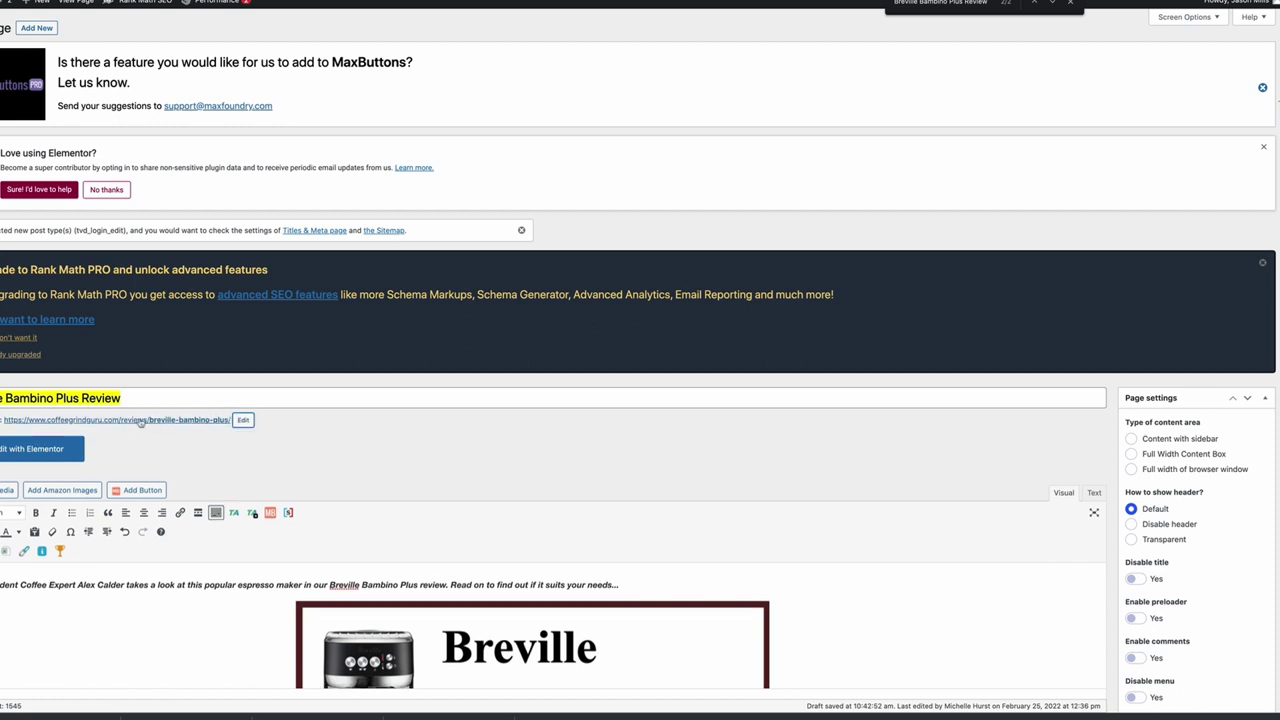
pyautogui.scroll(-20, 860, 440)
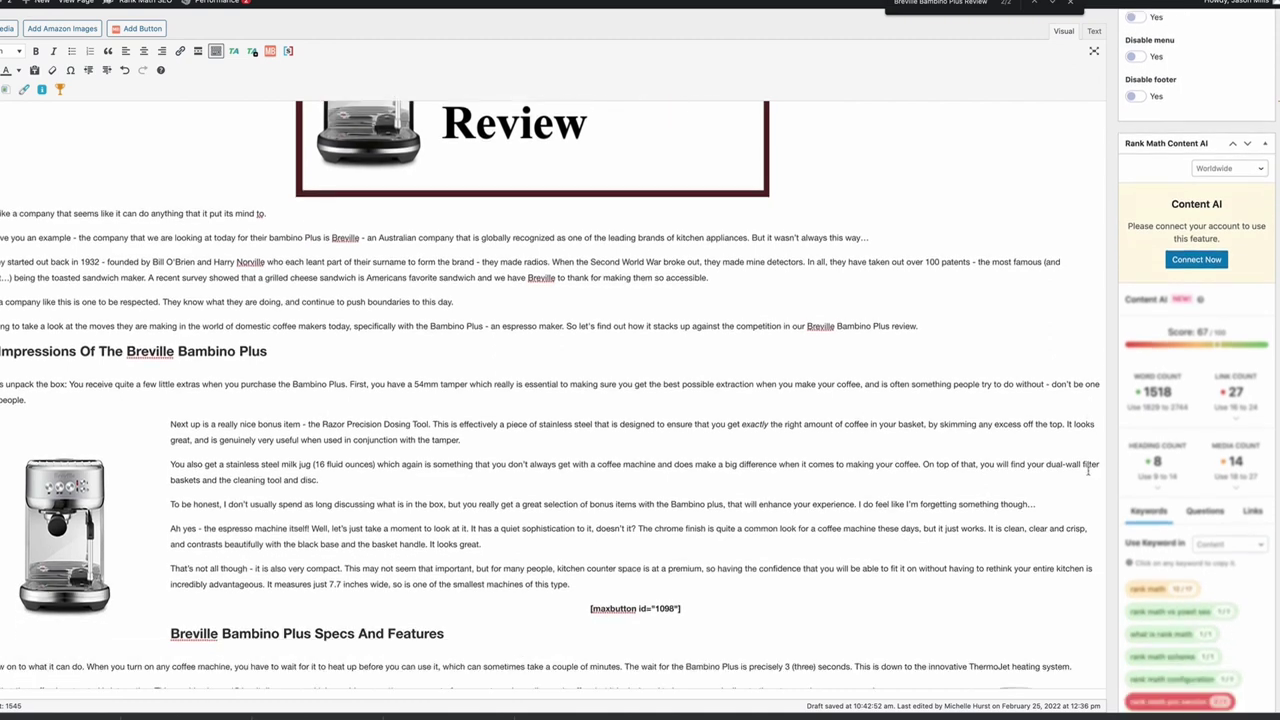
pyautogui.scroll(-4, 1085, 470)
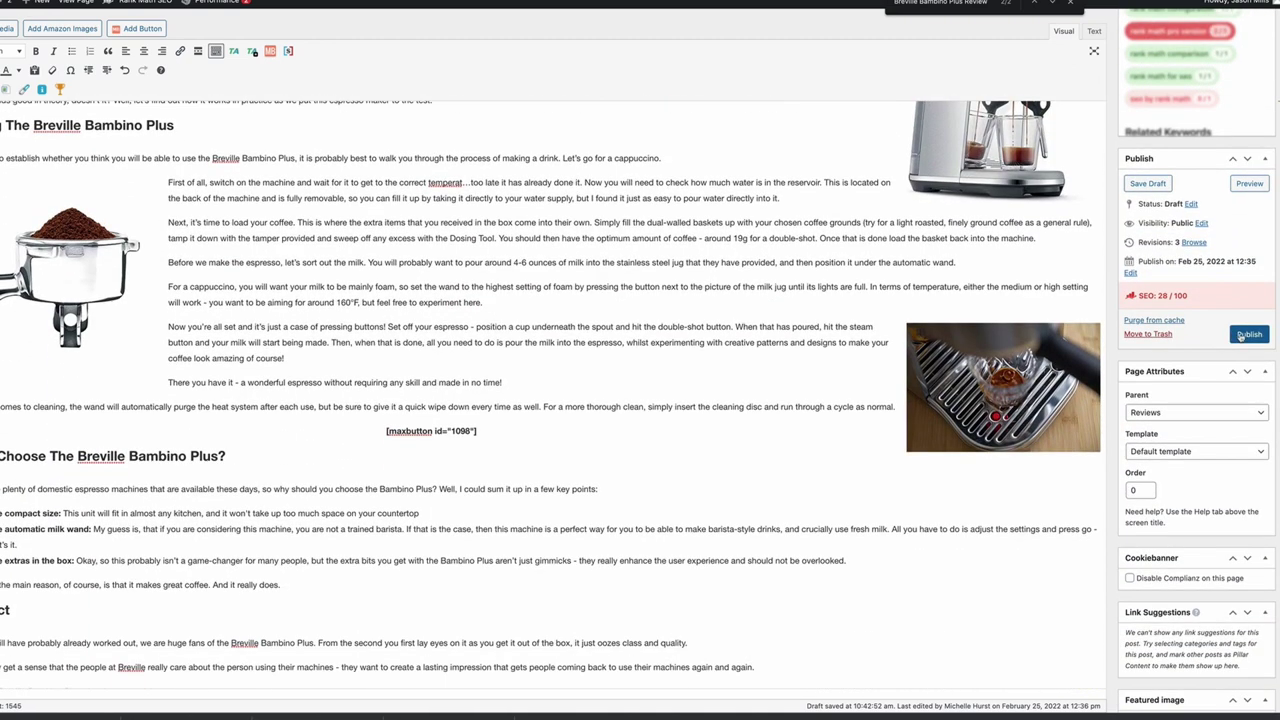
pyautogui.click(1245, 335)
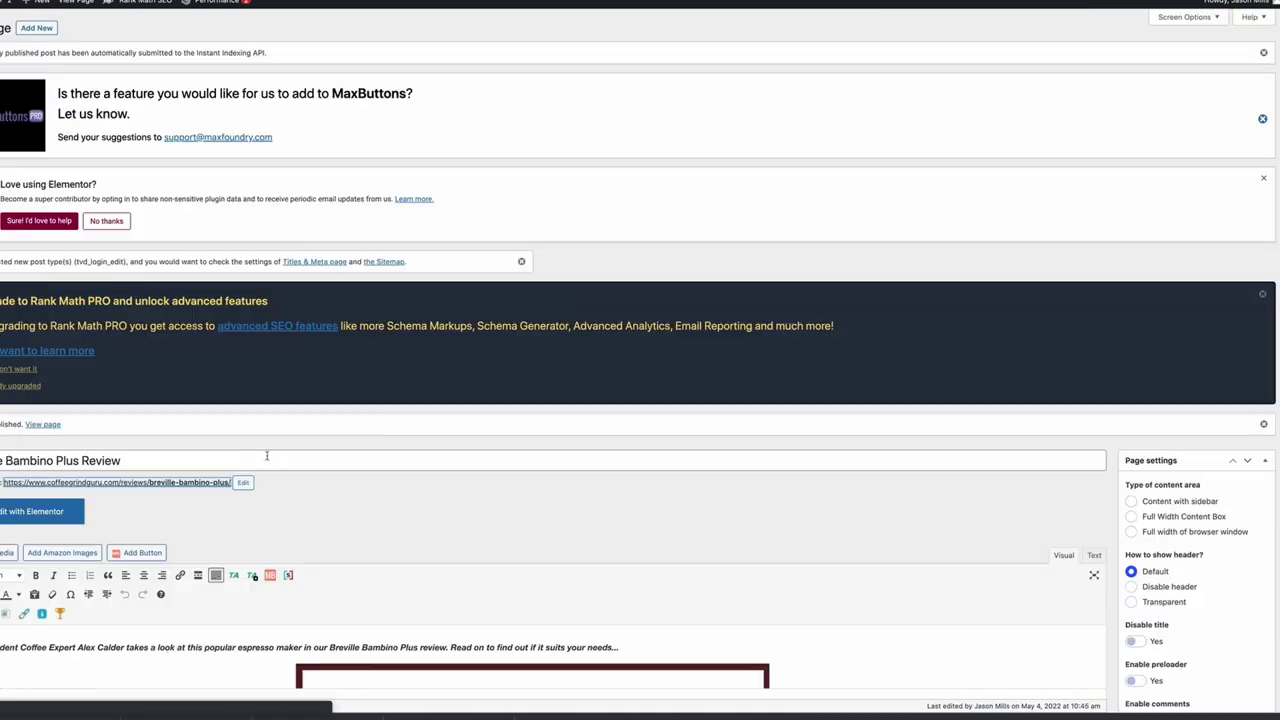
pyautogui.click(320, 254)
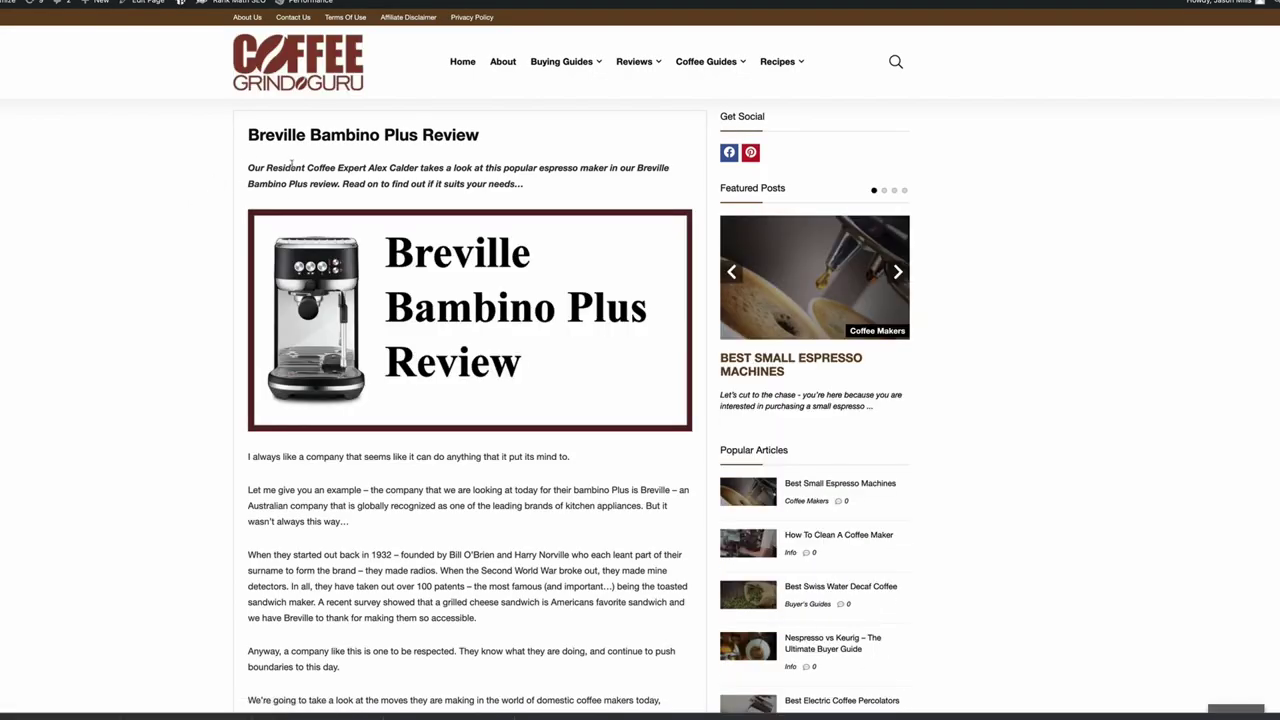
pyautogui.moveTo(250, 168); pyautogui.dragTo(445, 168)
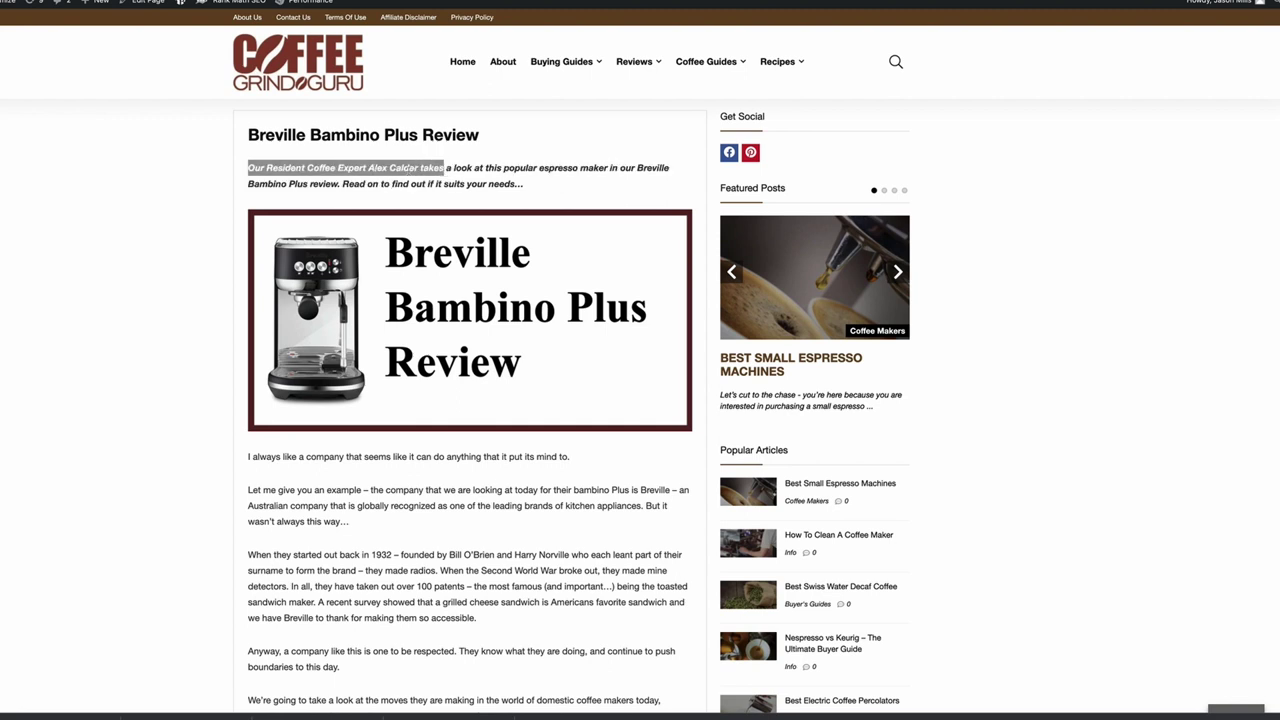
pyautogui.moveTo(636, 168)
pyautogui.mouseDown()
pyautogui.moveTo(651, 169)
pyautogui.moveTo(647, 183)
pyautogui.mouseUp()
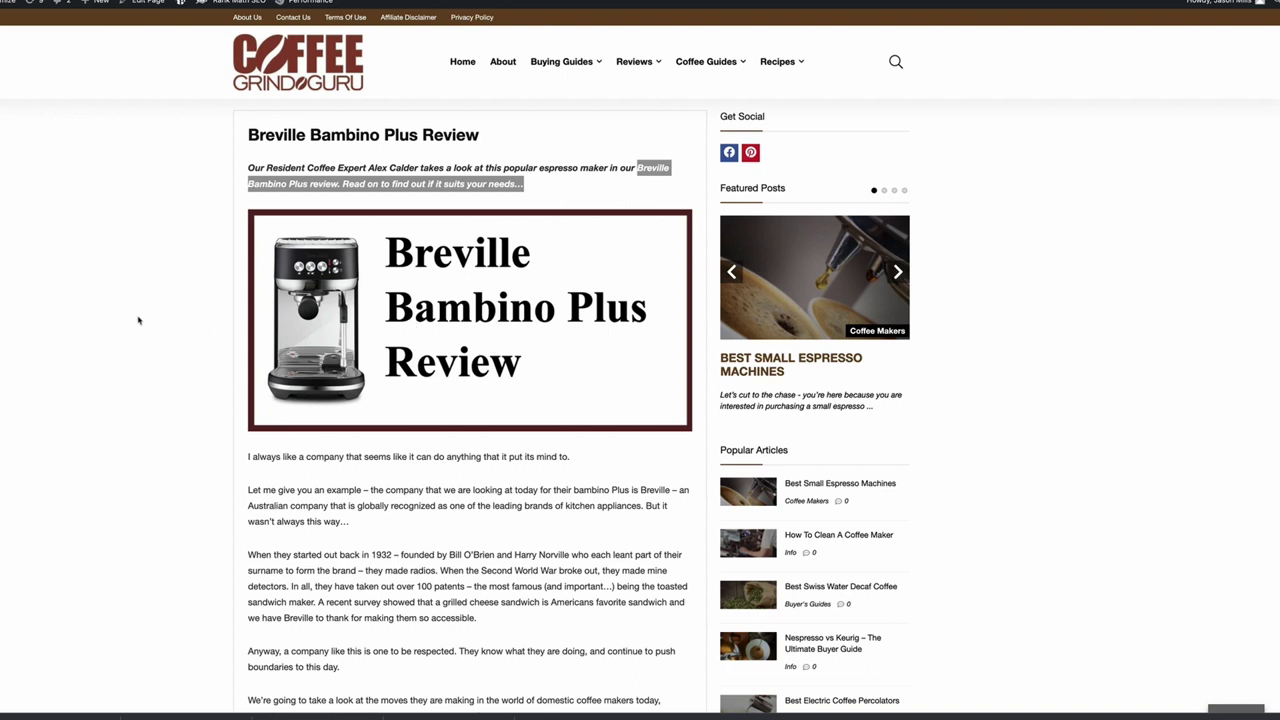
pyautogui.scroll(-5, 211, 330)
pyautogui.scroll(-5, 214, 329)
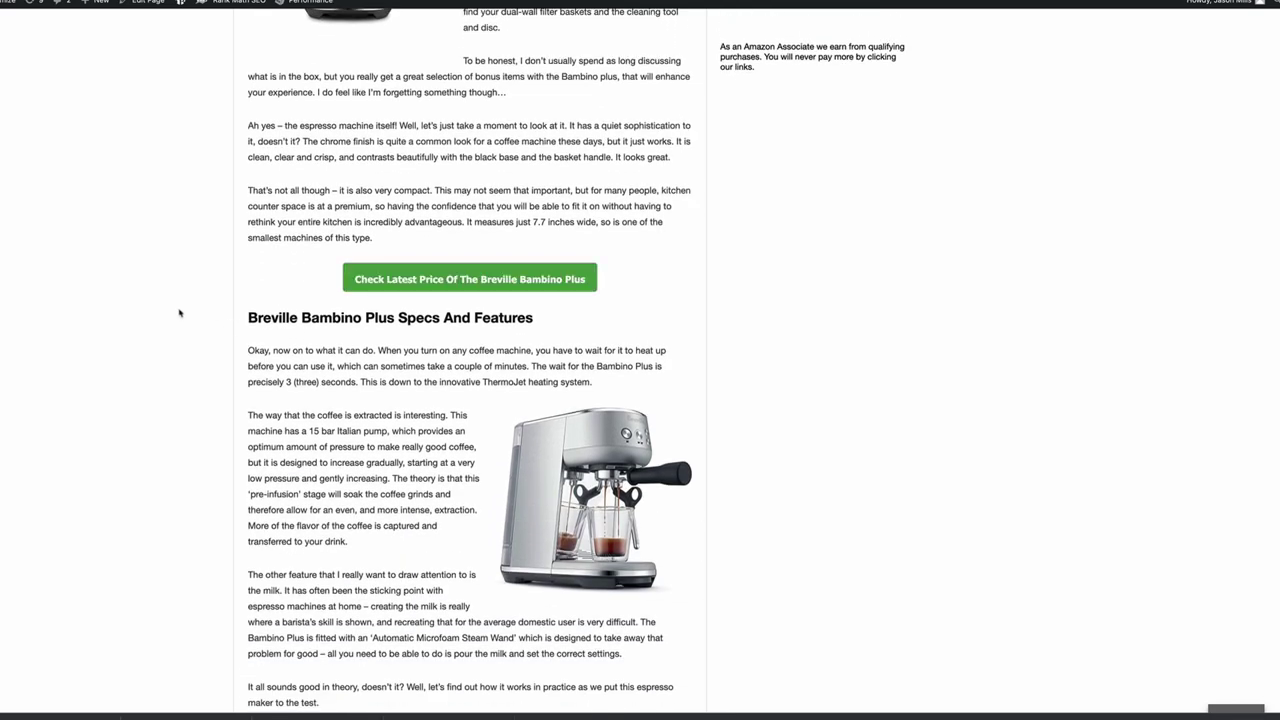
pyautogui.scroll(-8, 215, 315)
pyautogui.scroll(-4, 230, 317)
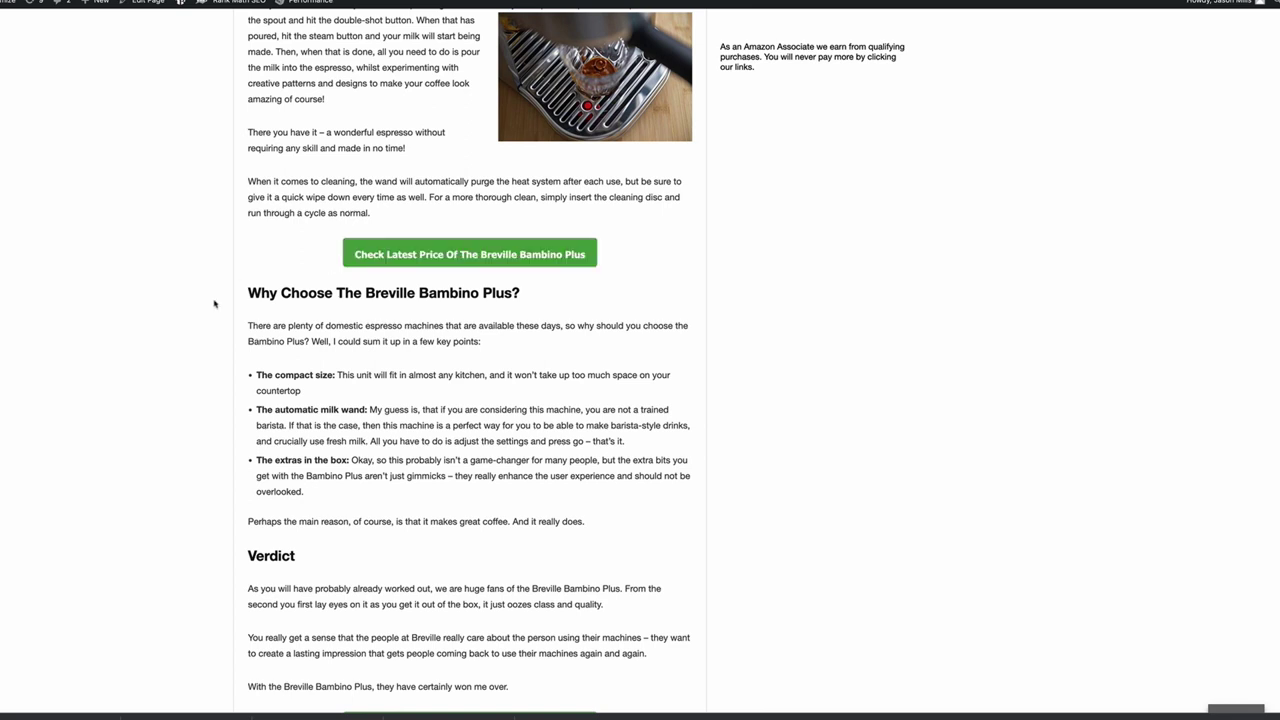
pyautogui.scroll(-2, 220, 316)
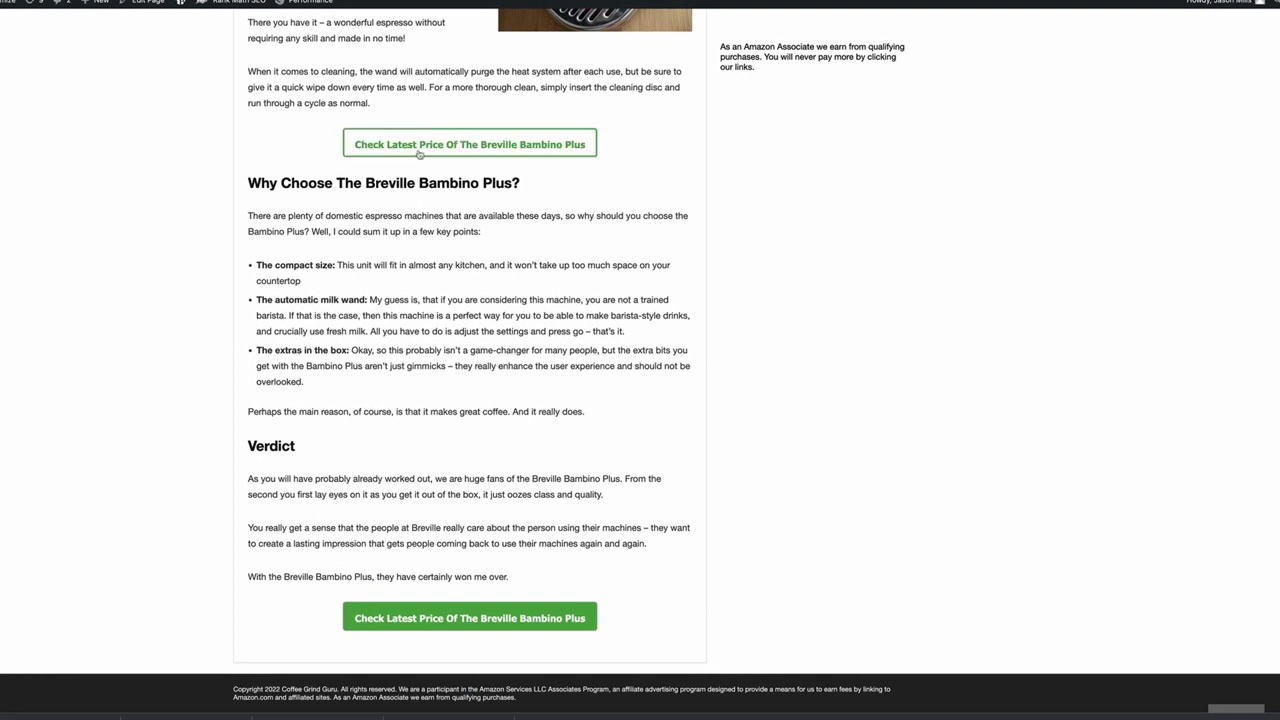
pyautogui.scroll(20, 269, 337)
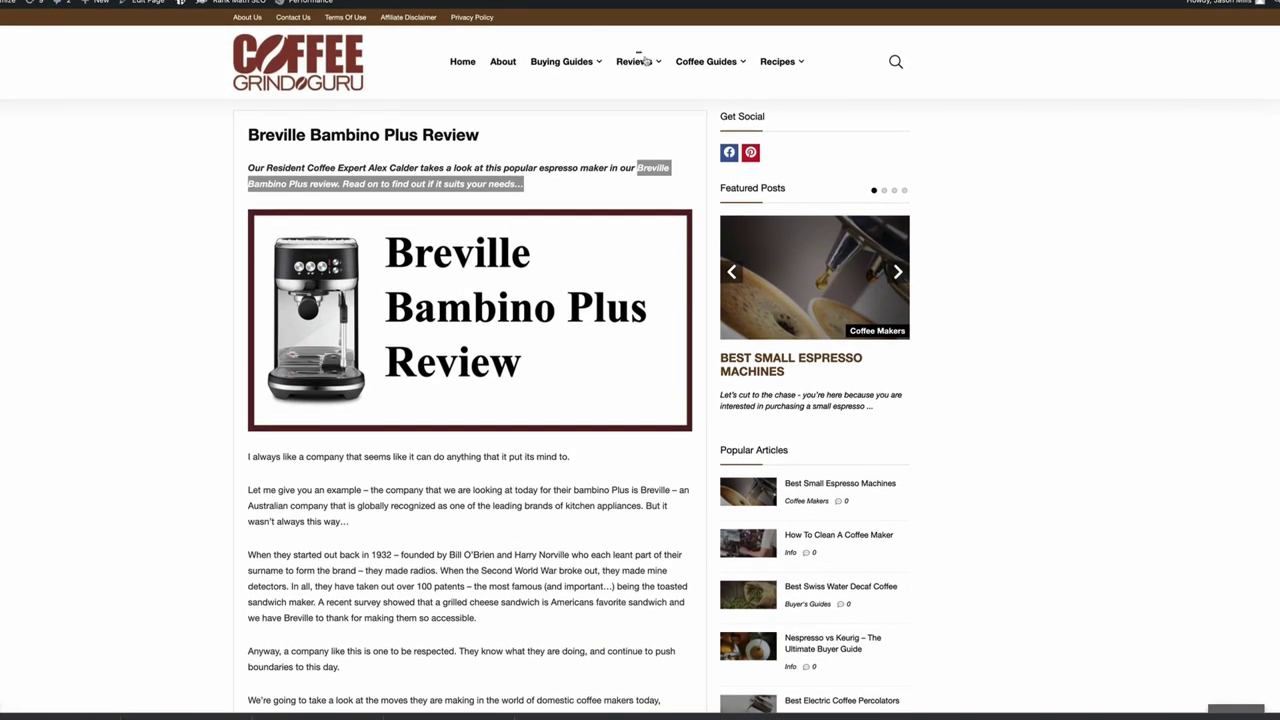
# Add the Breville Bambino Plus Review page from the Pages list to the Header Menu.
pyautogui.moveTo(647, 61)
pyautogui.moveTo(646, 88)
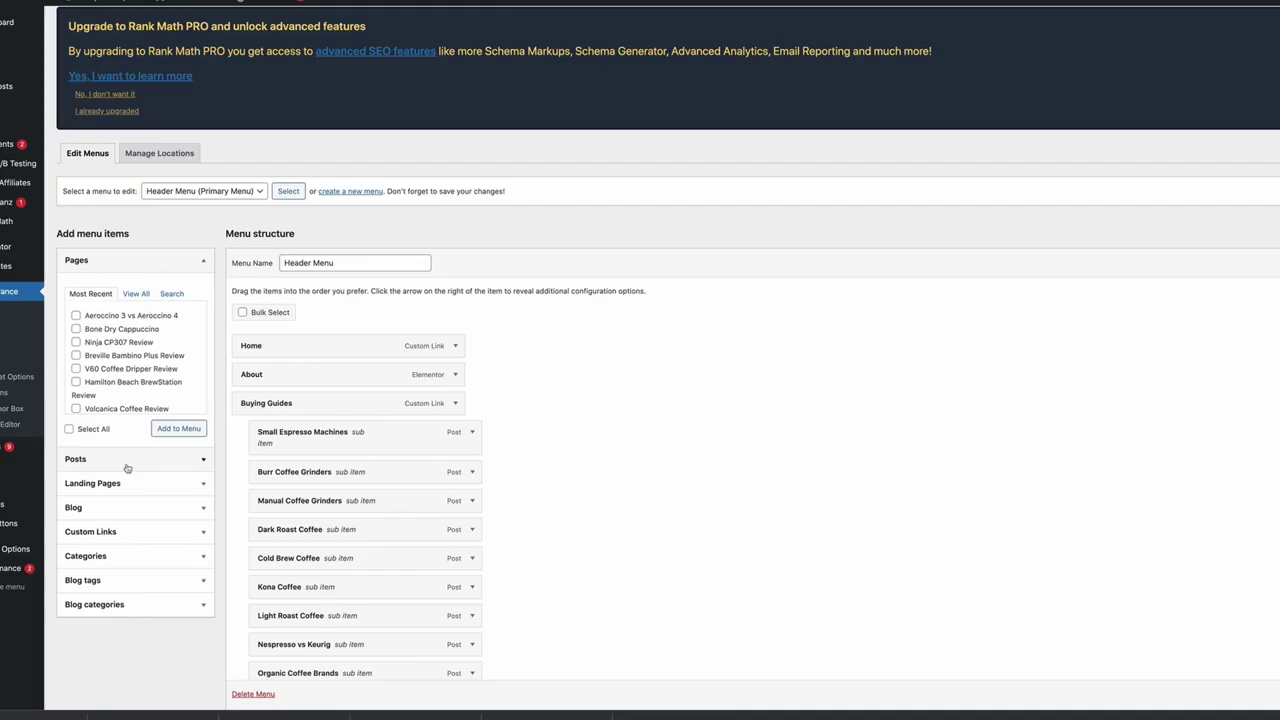
pyautogui.click(75, 456)
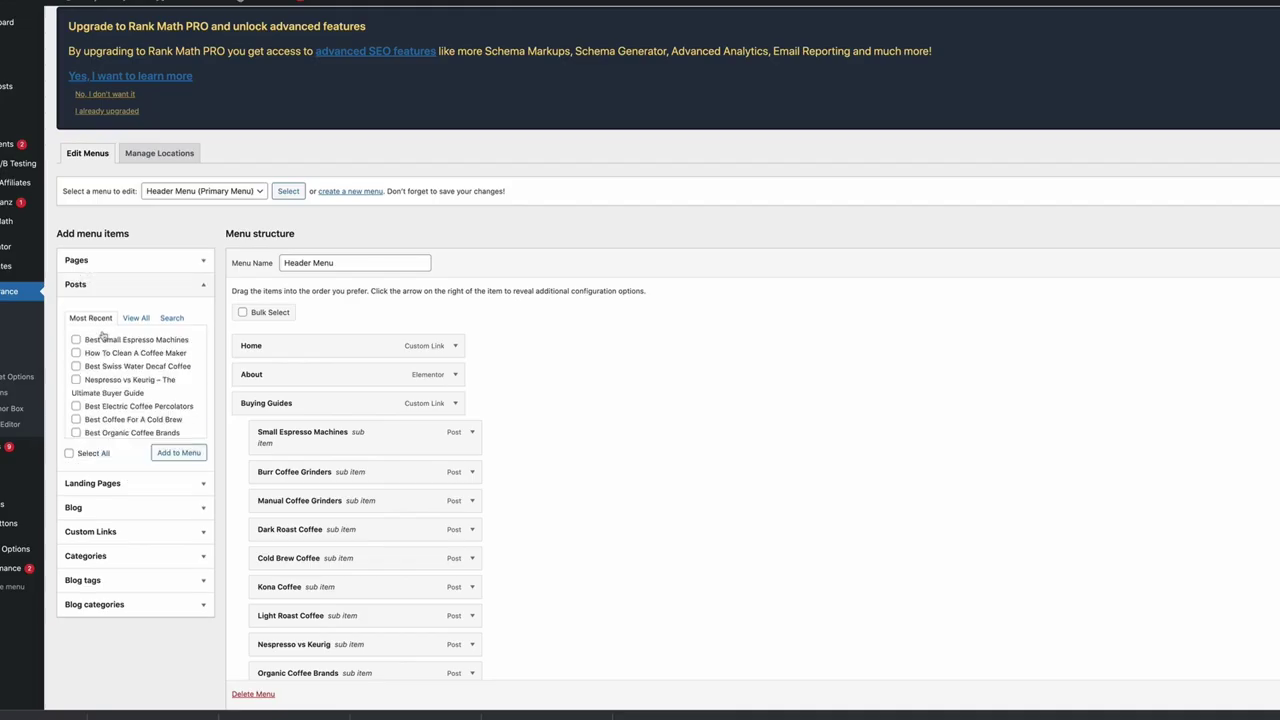
pyautogui.click(117, 266)
pyautogui.scroll(-1, 107, 365)
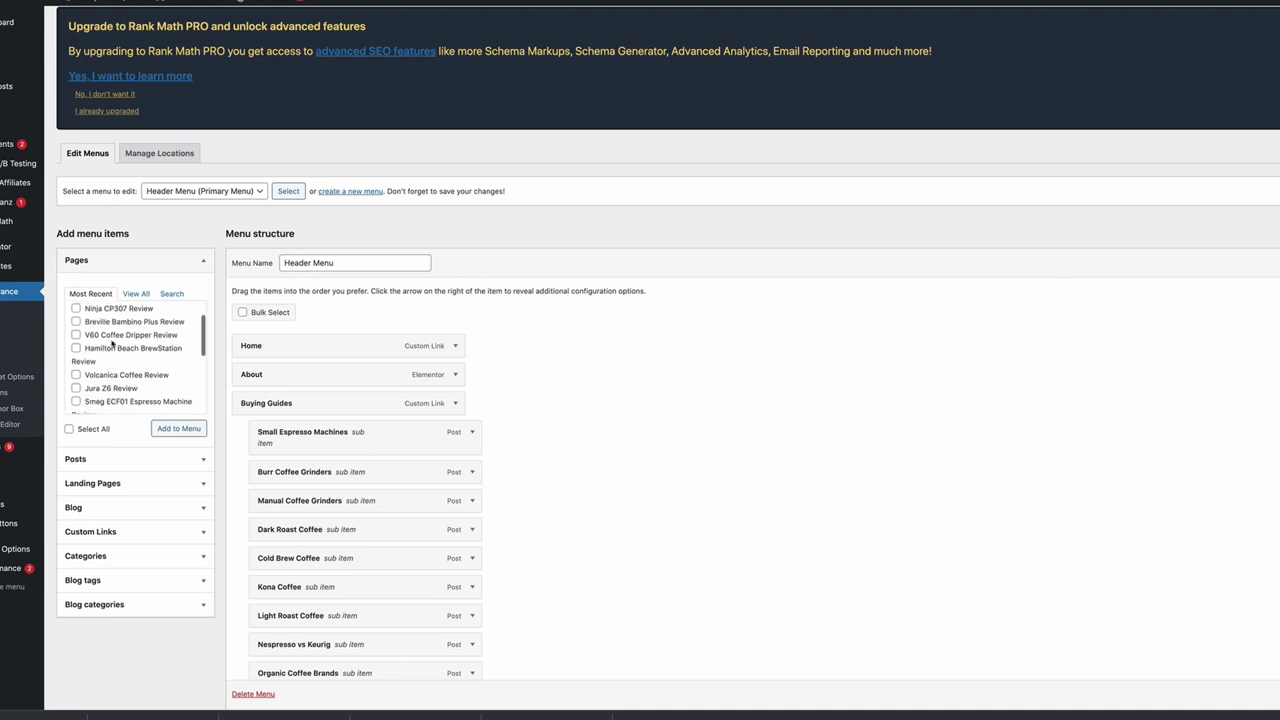
pyautogui.click(120, 324)
pyautogui.click(178, 428)
# Nest the new menu item under Reviews › Breville as a sub item.
pyautogui.scroll(-10, 247, 470)
pyautogui.scroll(-10, 249, 470)
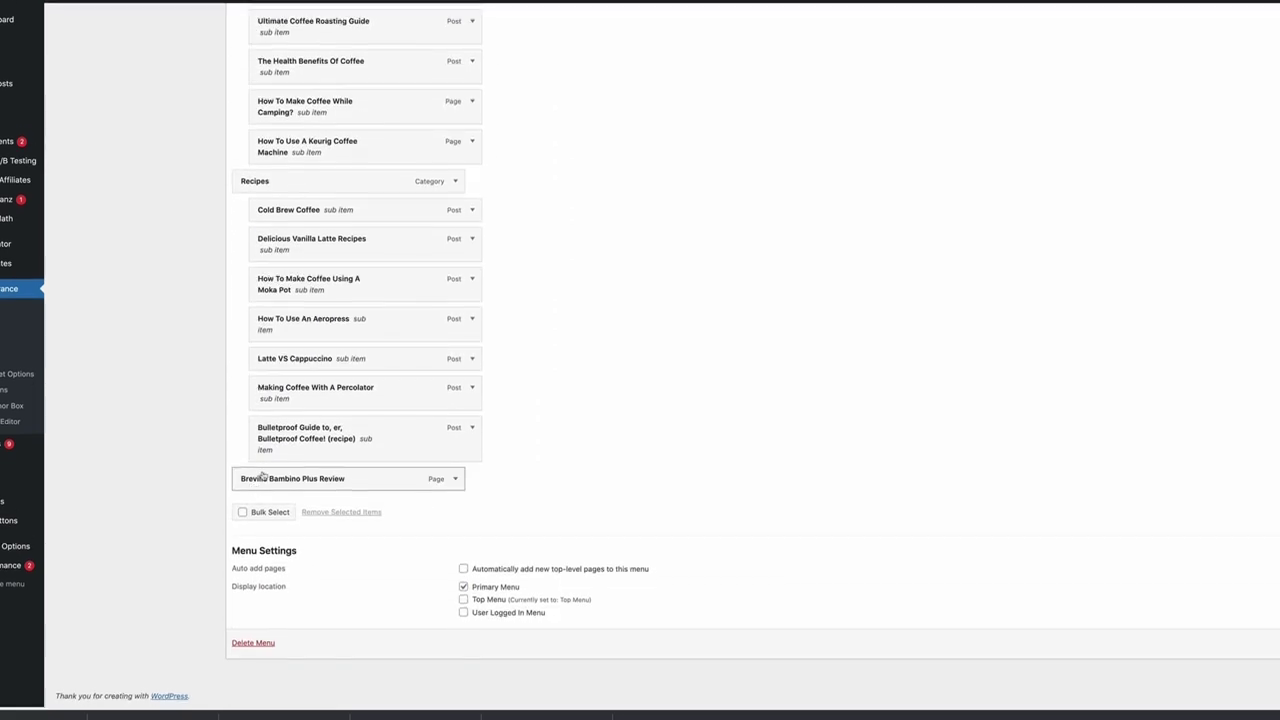
pyautogui.moveTo(342, 478); pyautogui.dragTo(298, 99)
# Expand the Breville Bambino Plus Review menu item's settings and look over the menu.
pyautogui.click(489, 101)
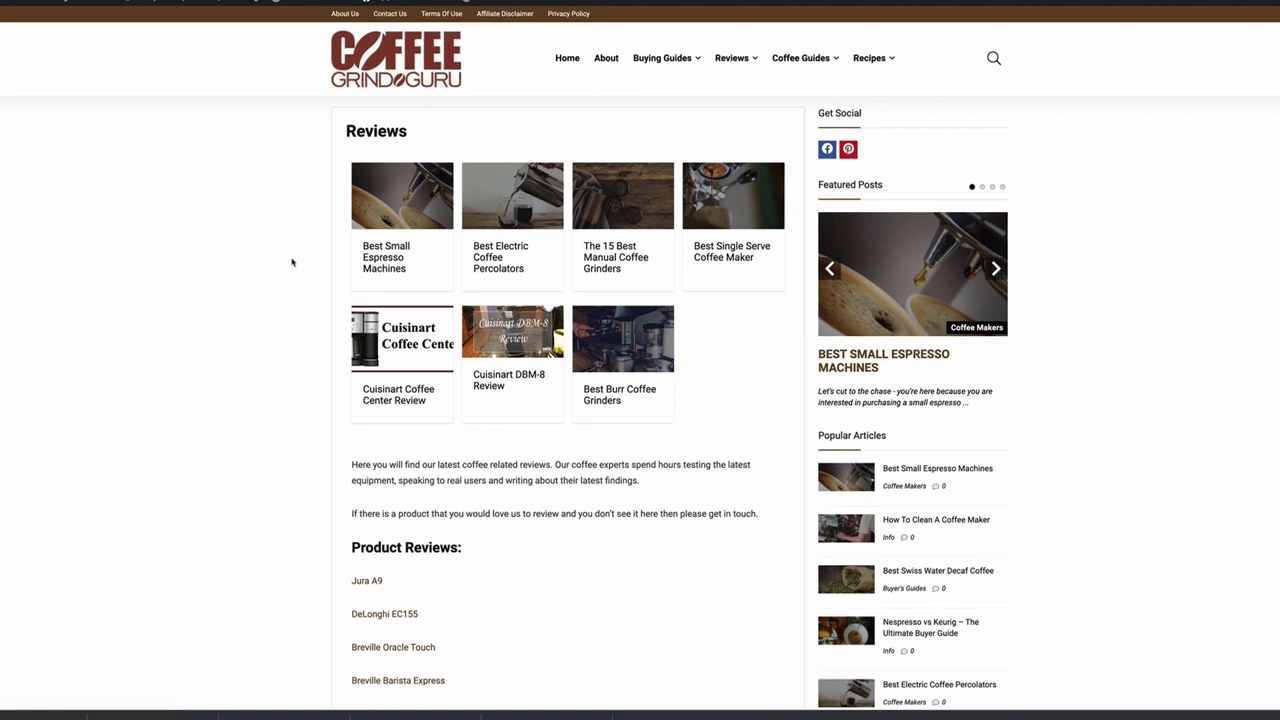
pyautogui.scroll(-5, 289, 260)
pyautogui.scroll(-3, 293, 262)
pyautogui.scroll(1, 309, 266)
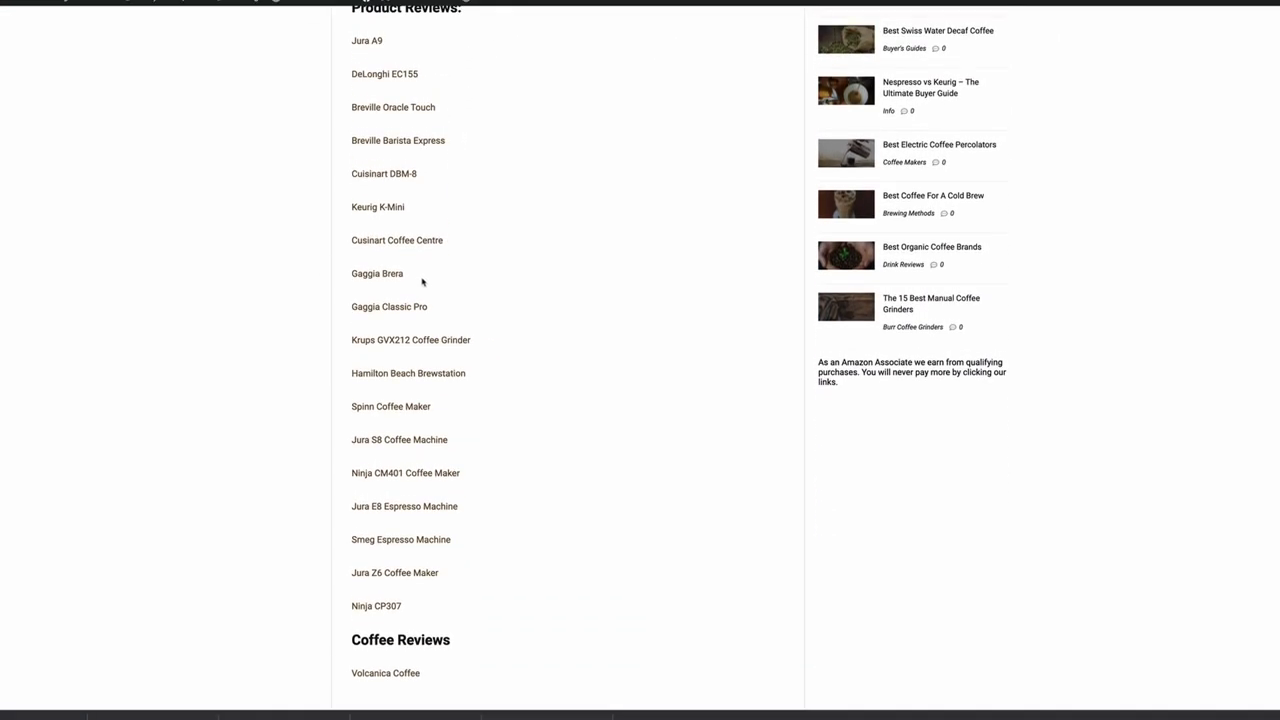
pyautogui.scroll(5, 419, 410)
pyautogui.scroll(-2, 457, 523)
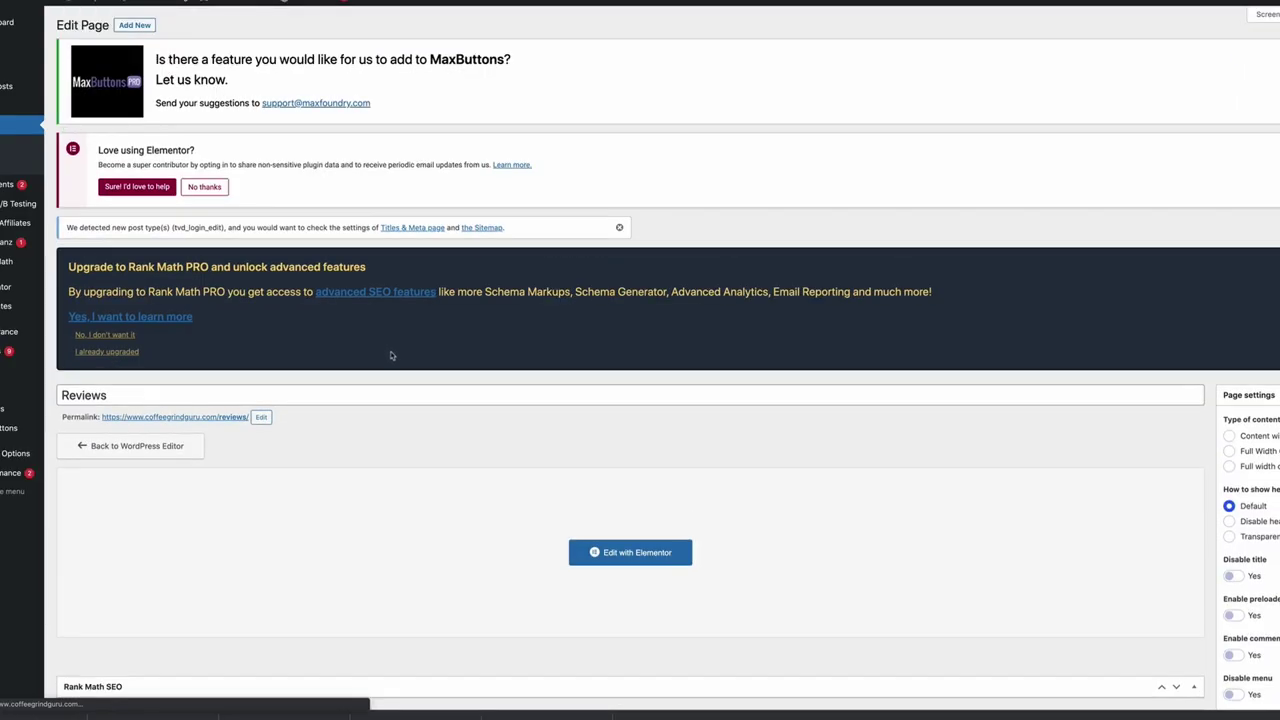
# In Elementor's Reviews text block, add a 'Breville Bambino Plus' line after Ninja CP307.
pyautogui.click(620, 558)
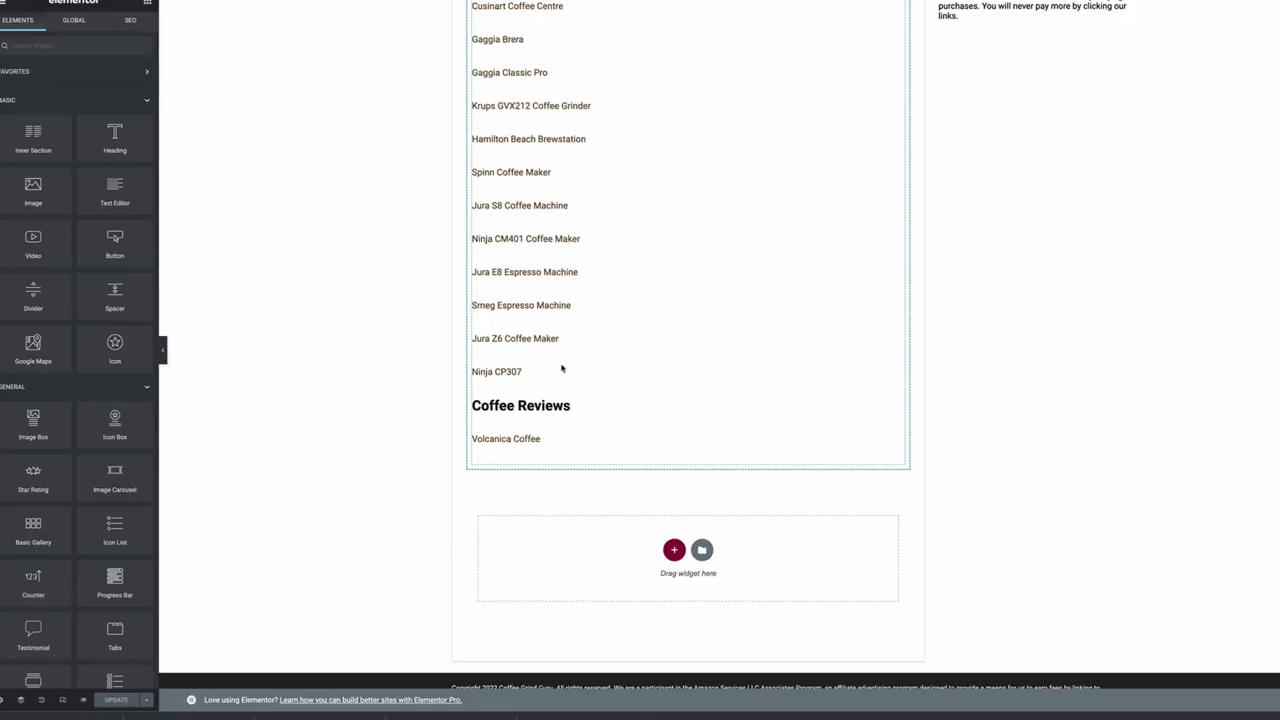
pyautogui.click(534, 369)
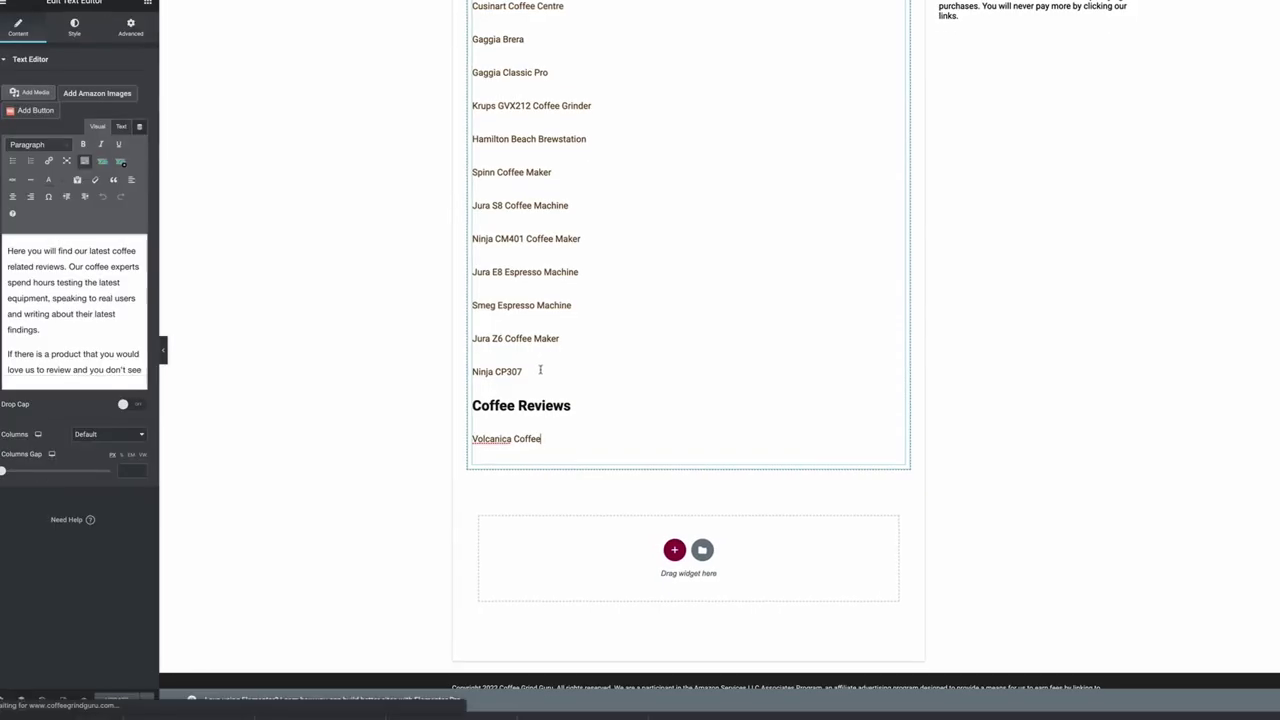
pyautogui.scroll(-5, 89, 341)
pyautogui.click(86, 300)
pyautogui.press('Return')
pyautogui.write('Breville Bambino Plus Review')
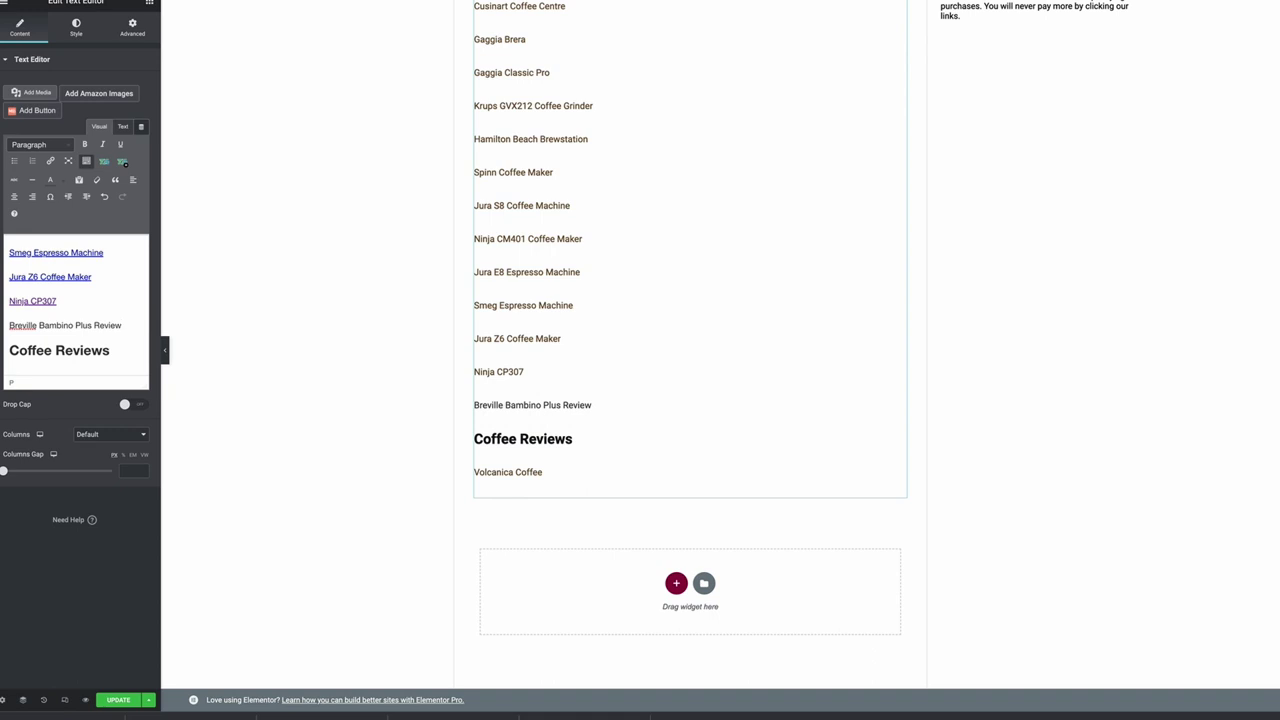
pyautogui.moveTo(95, 325); pyautogui.dragTo(8, 325)
pyautogui.press('BackSpace')
# Link the new line to the Breville Bambino Plus Review page and update the Reviews page.
pyautogui.click(50, 161)
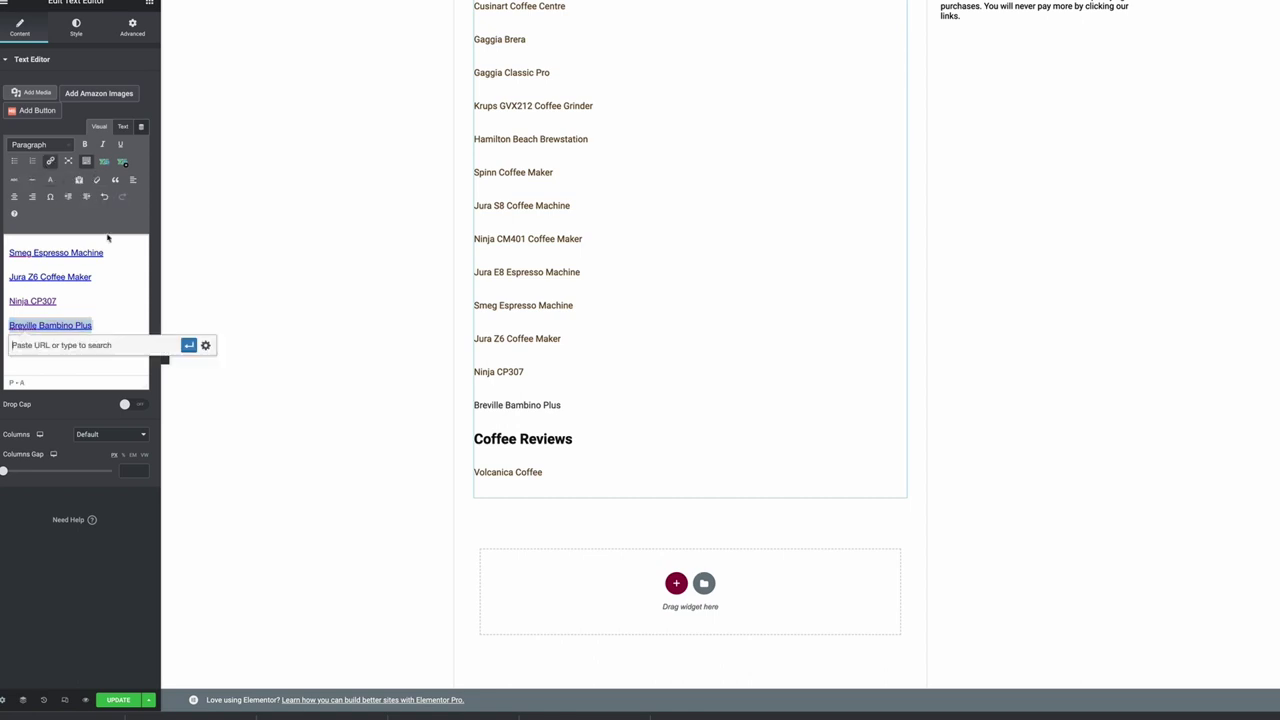
pyautogui.write('brev')
pyautogui.click(66, 360)
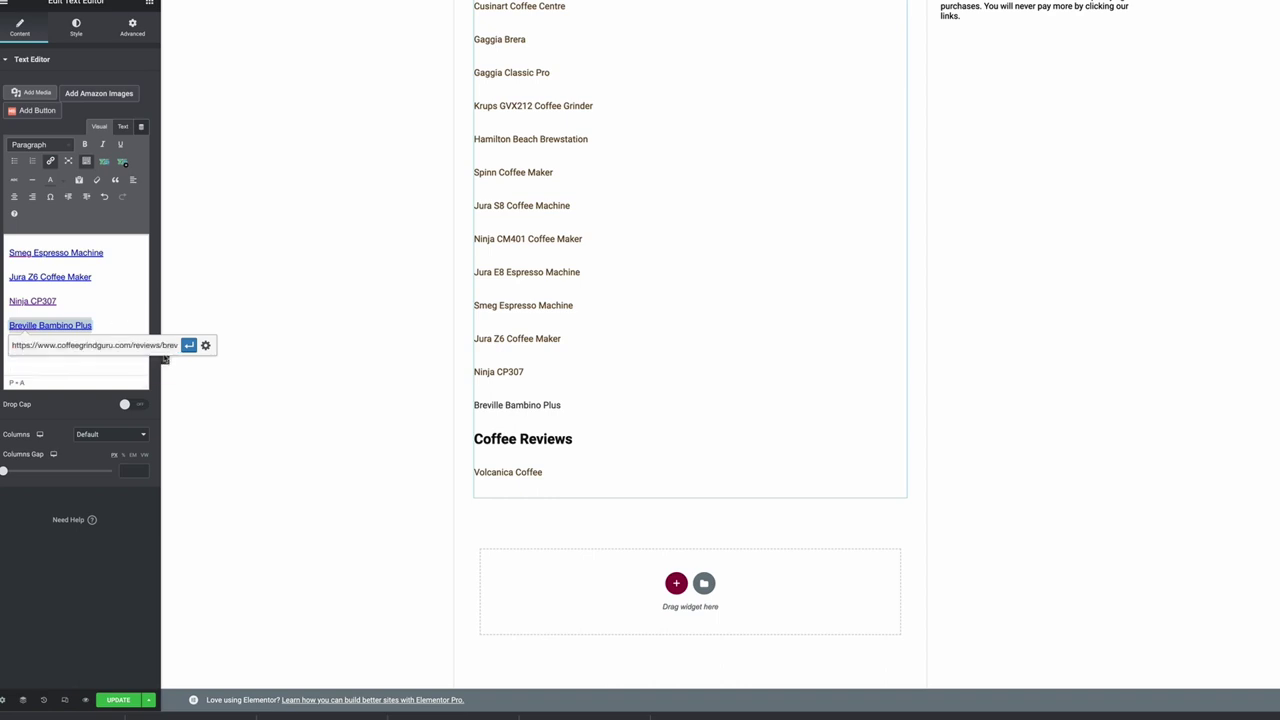
pyautogui.click(189, 345)
pyautogui.click(131, 699)
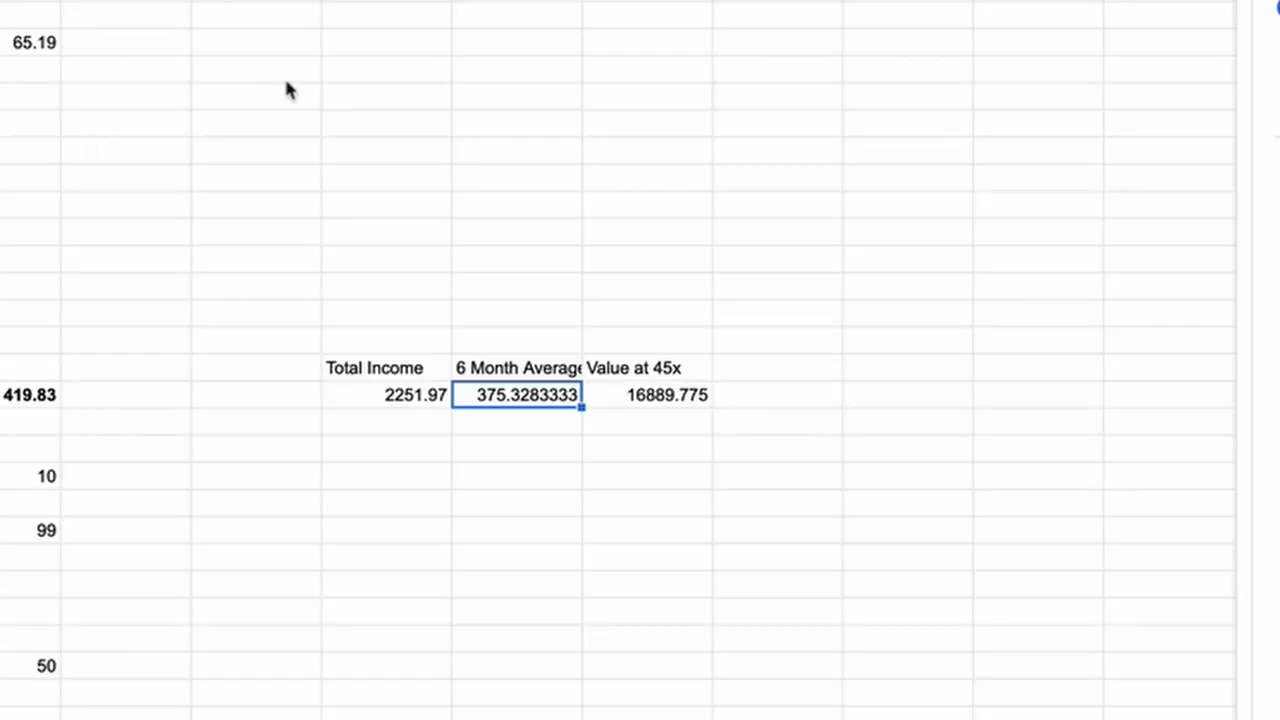
pyautogui.click(330, 72)
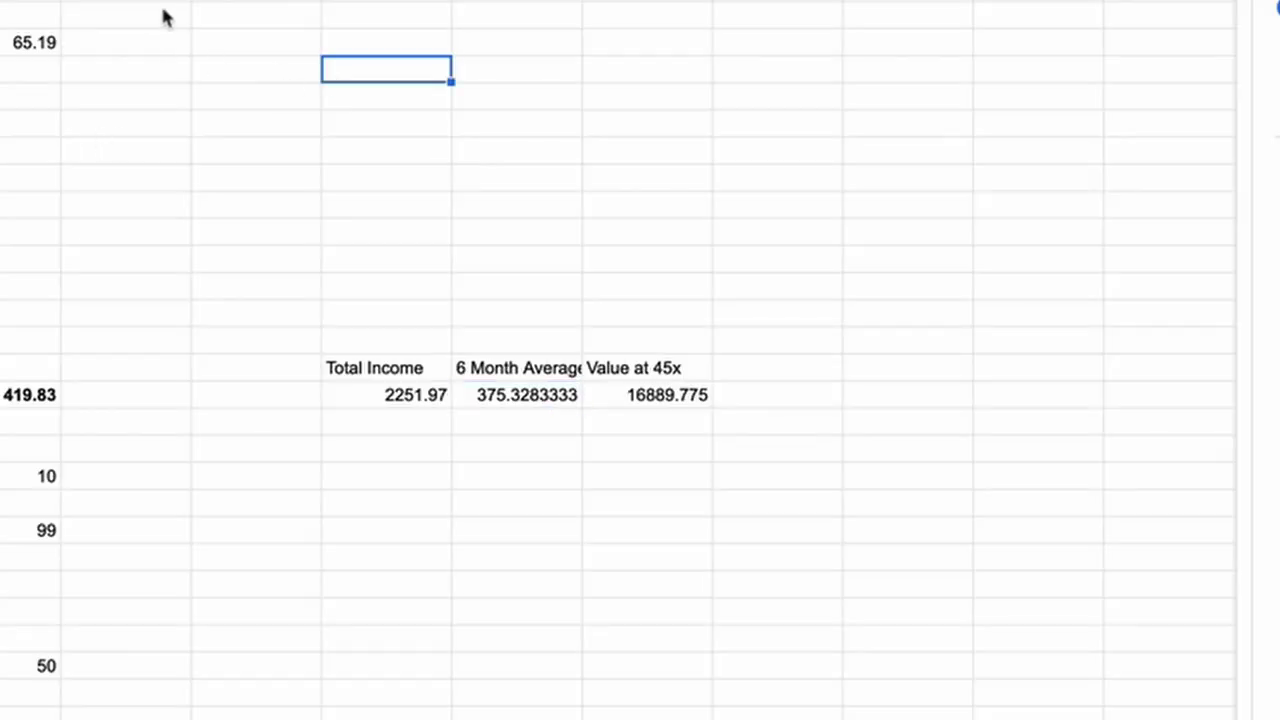